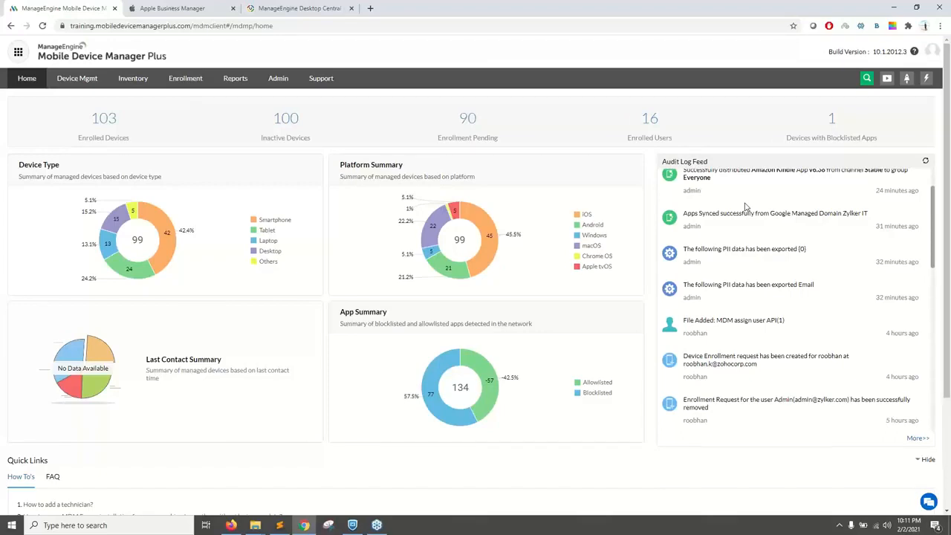
Step: Review the recent entries in the Audit Log Feed on the home dashboard
{"action": "scroll", "coordinate": [746, 197], "scroll_direction": "up", "scroll_amount": 2}
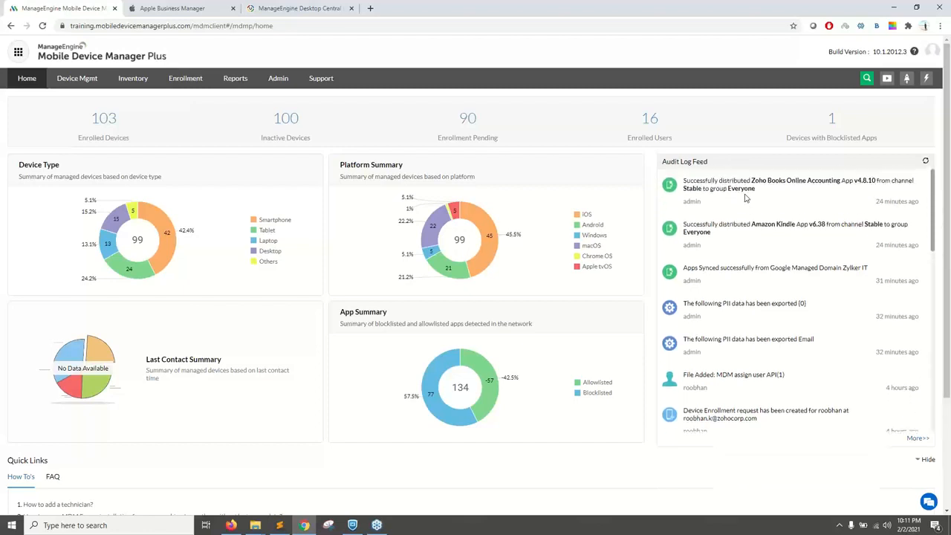
{"action": "scroll", "coordinate": [746, 197], "scroll_direction": "down", "scroll_amount": 4}
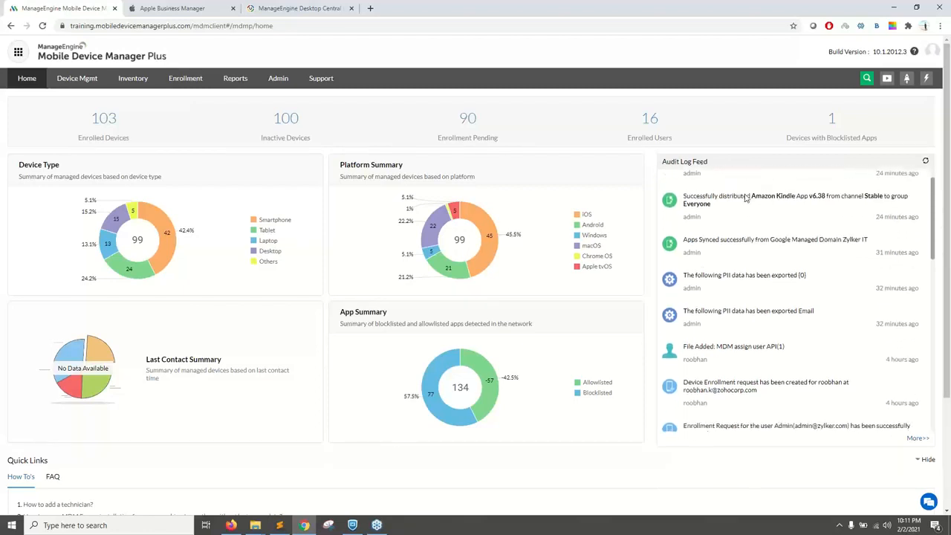
{"action": "scroll", "coordinate": [746, 198], "scroll_direction": "down", "scroll_amount": 3}
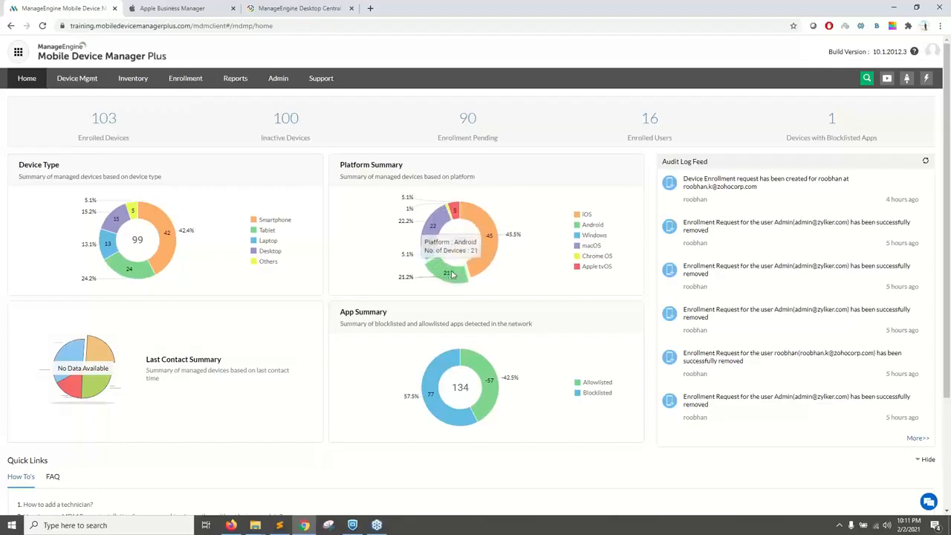
Step: List the managed Android devices from the Platform Summary chart and look through the columns available for the list
{"action": "left_click", "coordinate": [451, 275]}
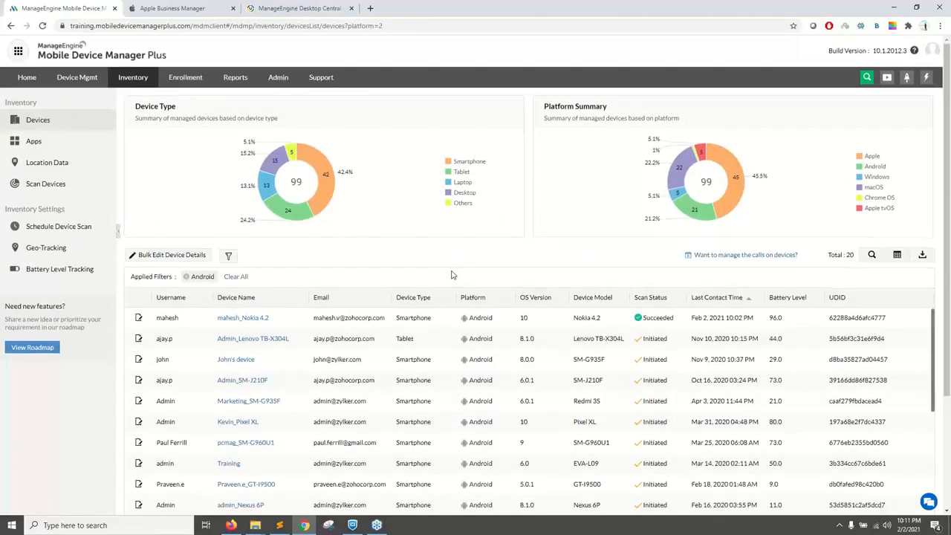
{"action": "scroll", "coordinate": [451, 274], "scroll_direction": "down", "scroll_amount": 3}
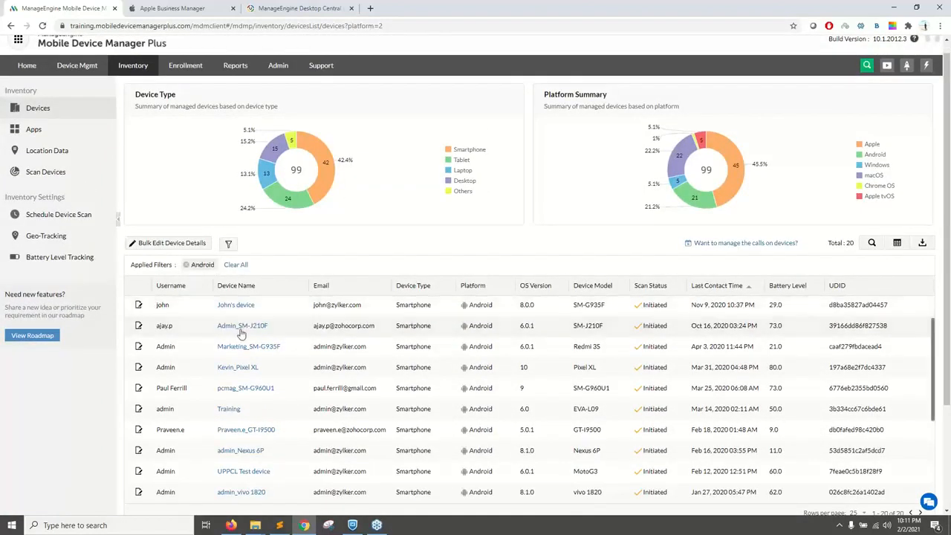
{"action": "scroll", "coordinate": [256, 347], "scroll_direction": "up", "scroll_amount": 2}
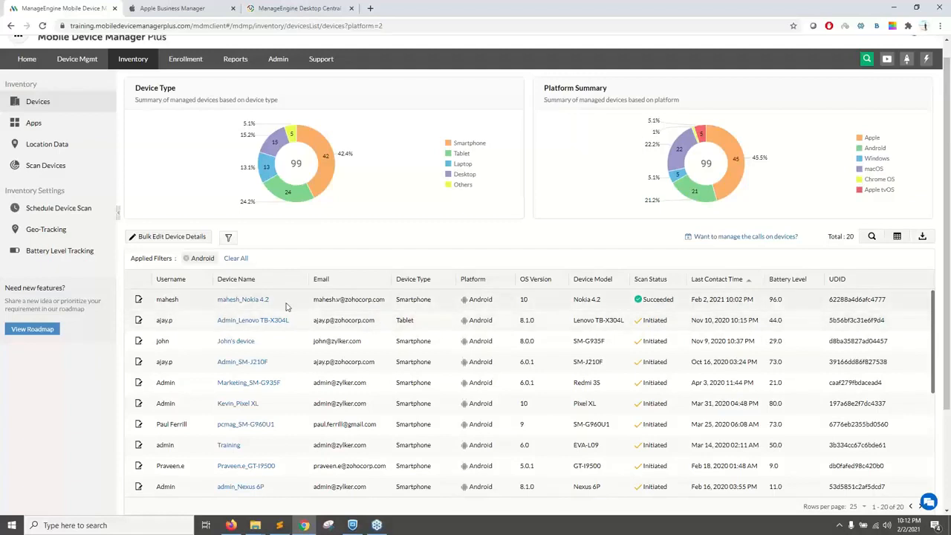
{"action": "scroll", "coordinate": [513, 306], "scroll_direction": "up", "scroll_amount": 1}
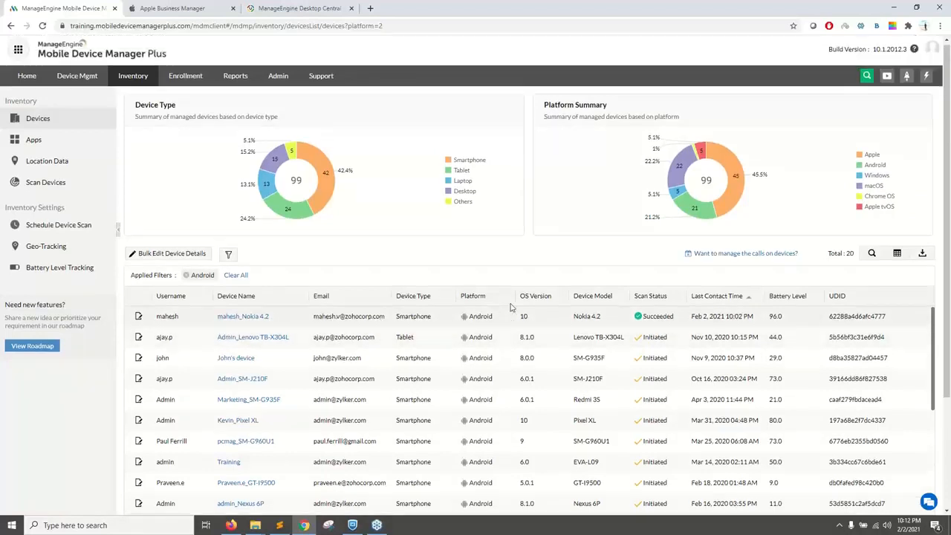
{"action": "left_click", "coordinate": [896, 257]}
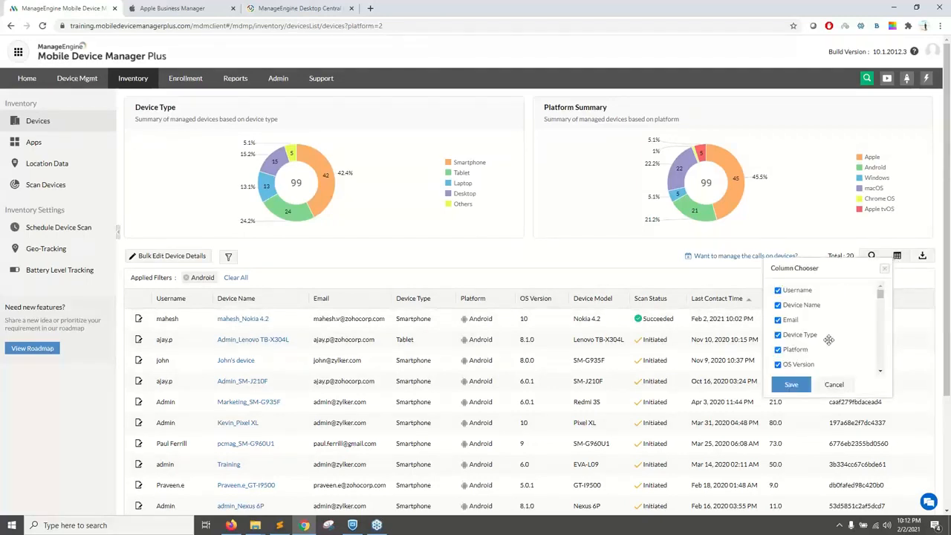
{"action": "scroll", "coordinate": [827, 338], "scroll_direction": "down", "scroll_amount": 2}
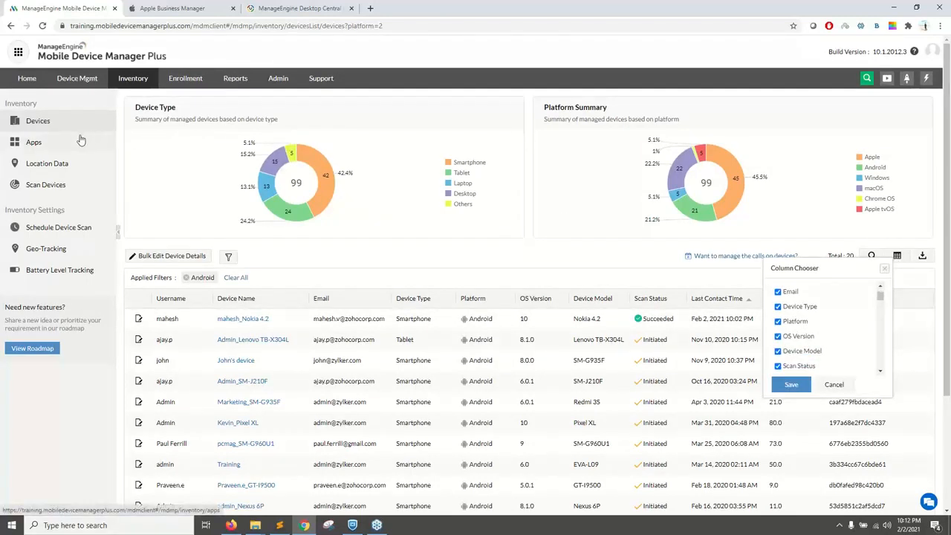
Step: View the bulk actions available for the User Testing group in device management and show the list of devices
{"action": "left_click", "coordinate": [80, 80]}
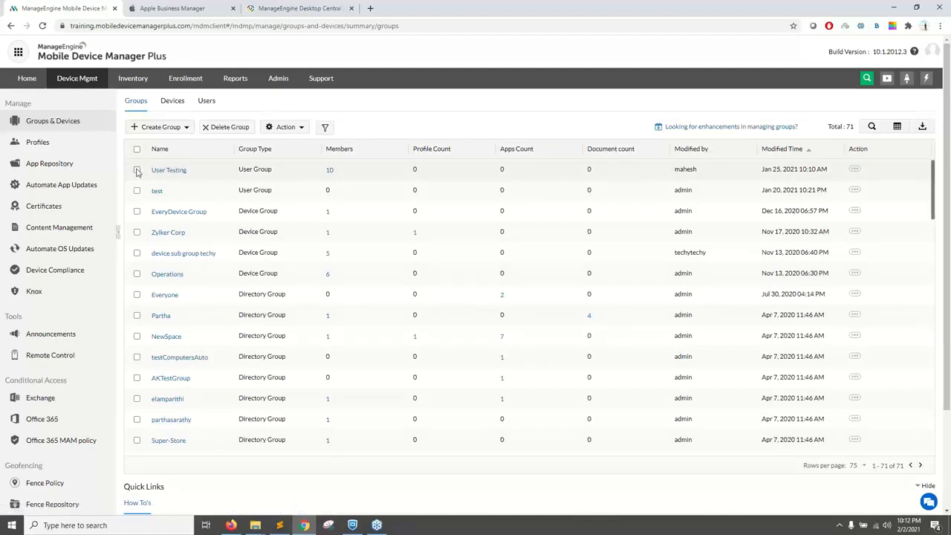
{"action": "left_click", "coordinate": [136, 170]}
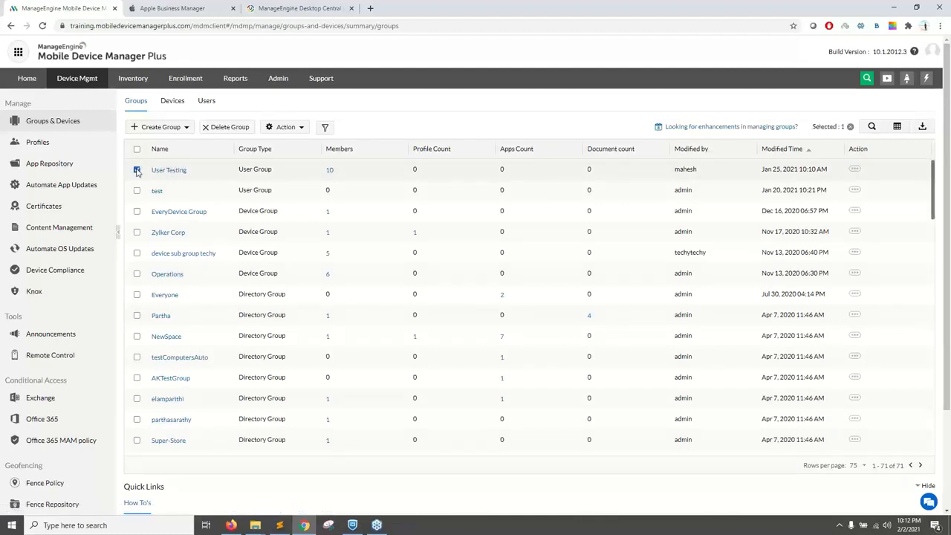
{"action": "left_click", "coordinate": [277, 128]}
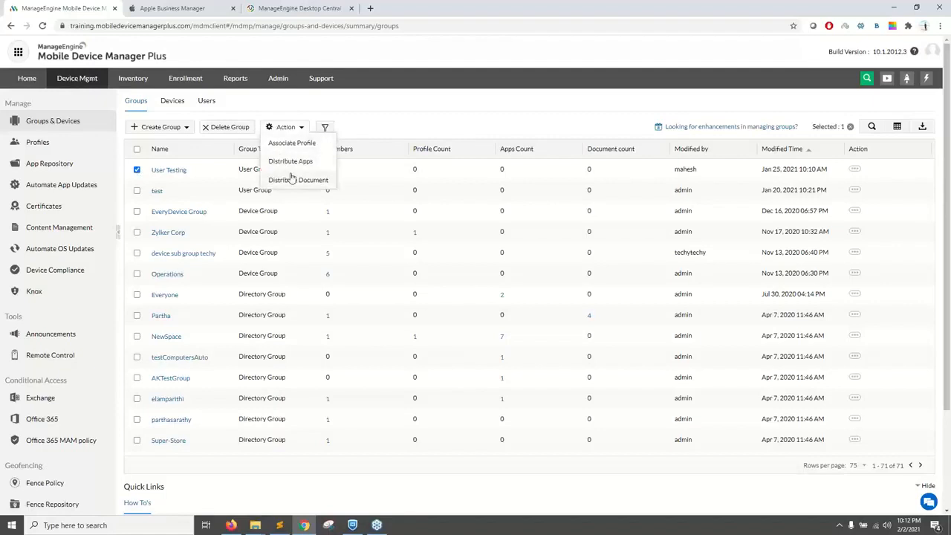
{"action": "left_click", "coordinate": [171, 102]}
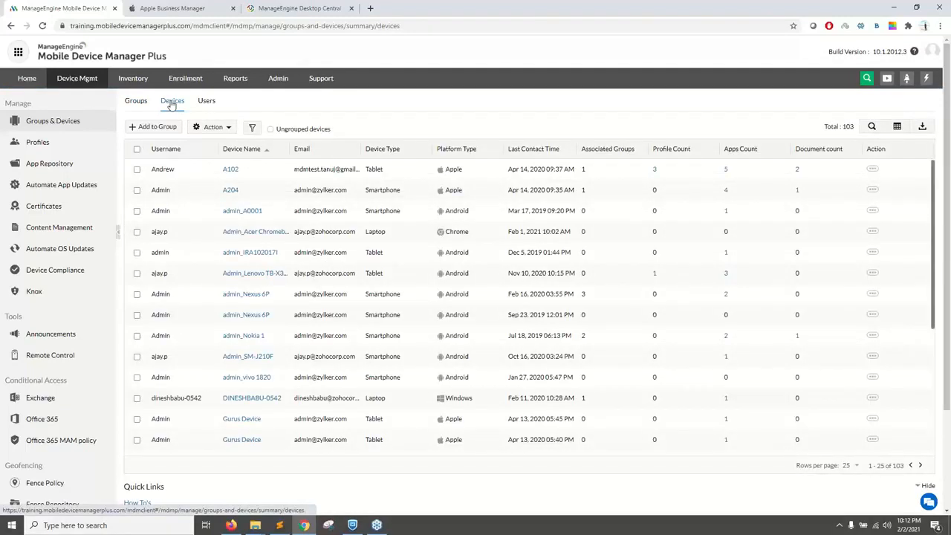
Step: View the App Repository and the list of managed devices under Enrollment
{"action": "left_click", "coordinate": [54, 168]}
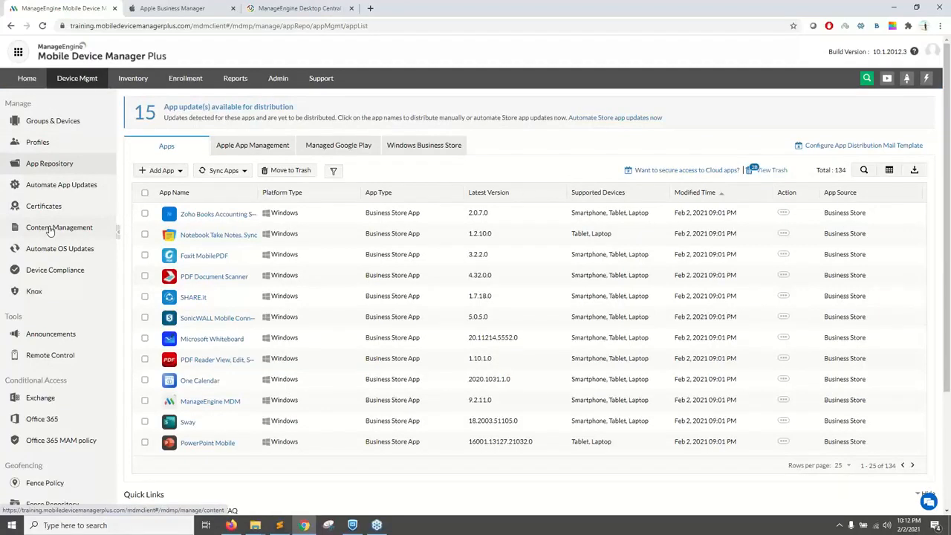
{"action": "left_click", "coordinate": [185, 79]}
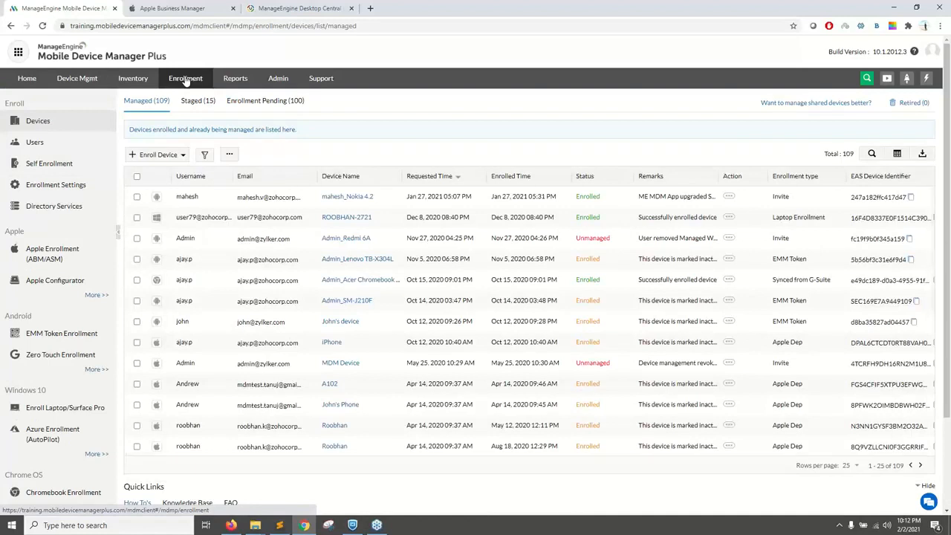
Step: View the predefined Jail Broken Devices report and the app name choices in the Devices with/without Specific App report
{"action": "left_click", "coordinate": [230, 80]}
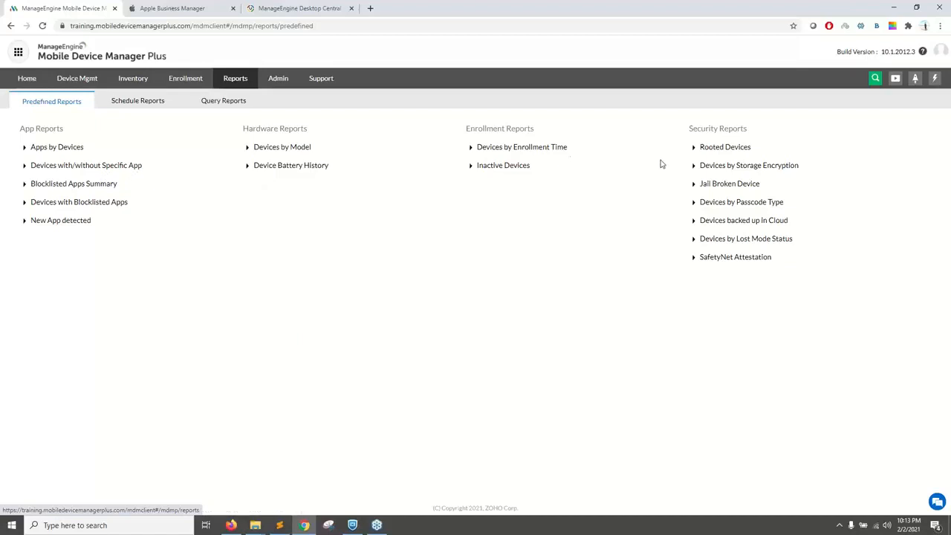
{"action": "left_click", "coordinate": [714, 187]}
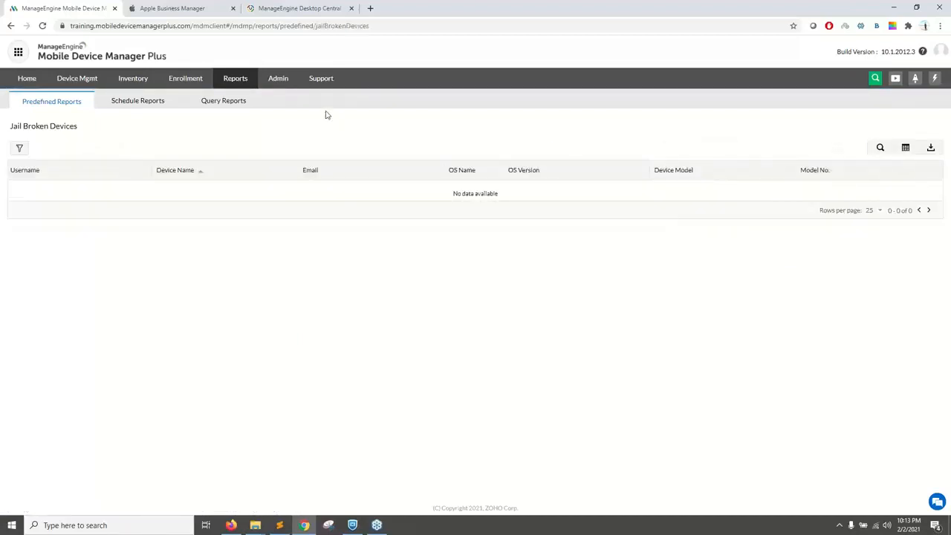
{"action": "left_click", "coordinate": [239, 89]}
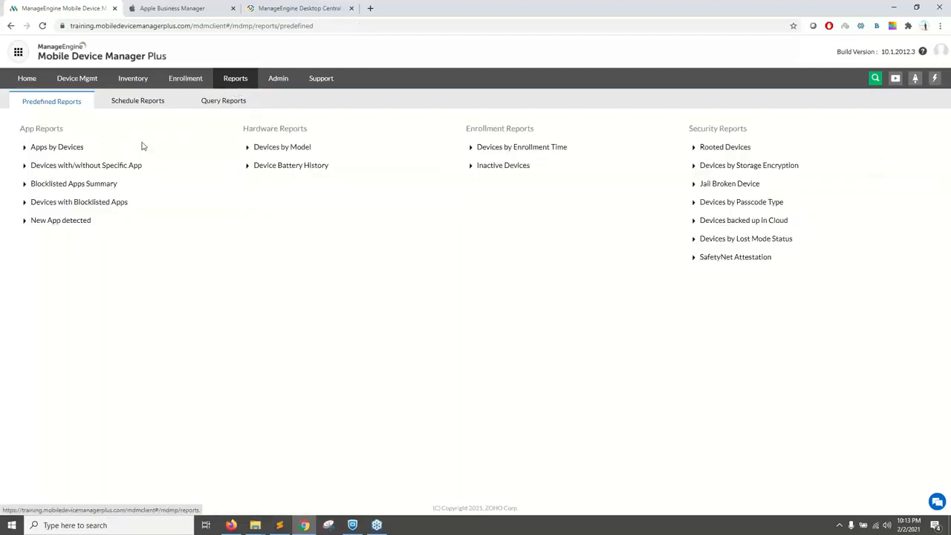
{"action": "left_click", "coordinate": [125, 168]}
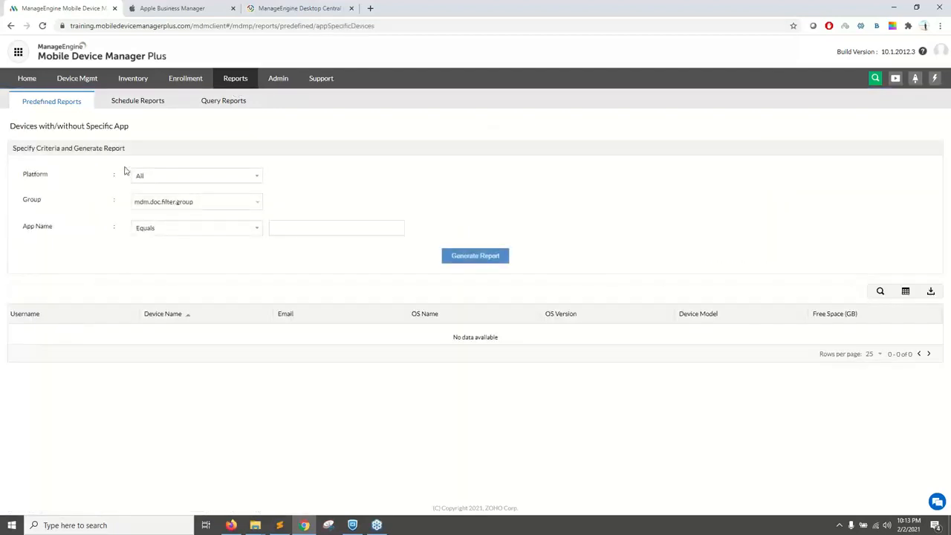
{"action": "left_click", "coordinate": [292, 236]}
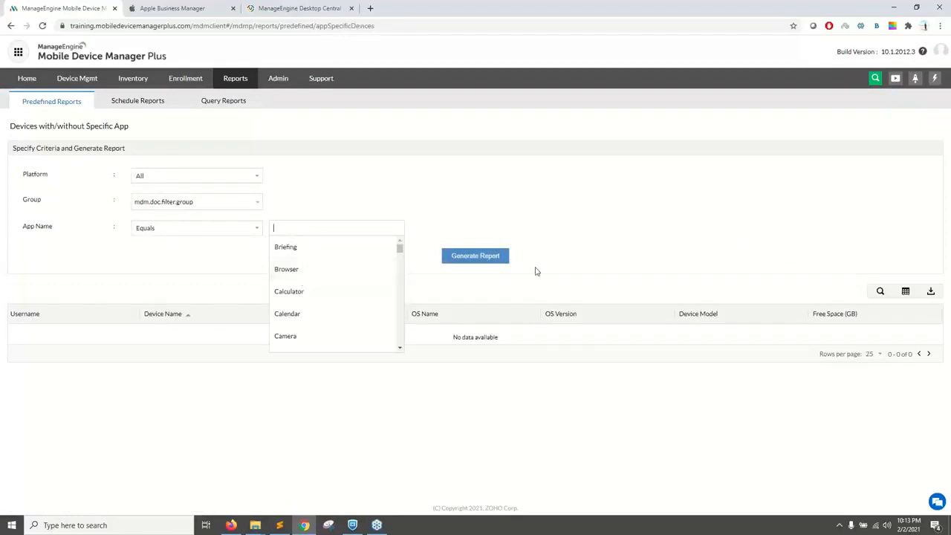
Step: Start a new scheduled report and add New App detected to its selected reports
{"action": "left_click", "coordinate": [142, 102]}
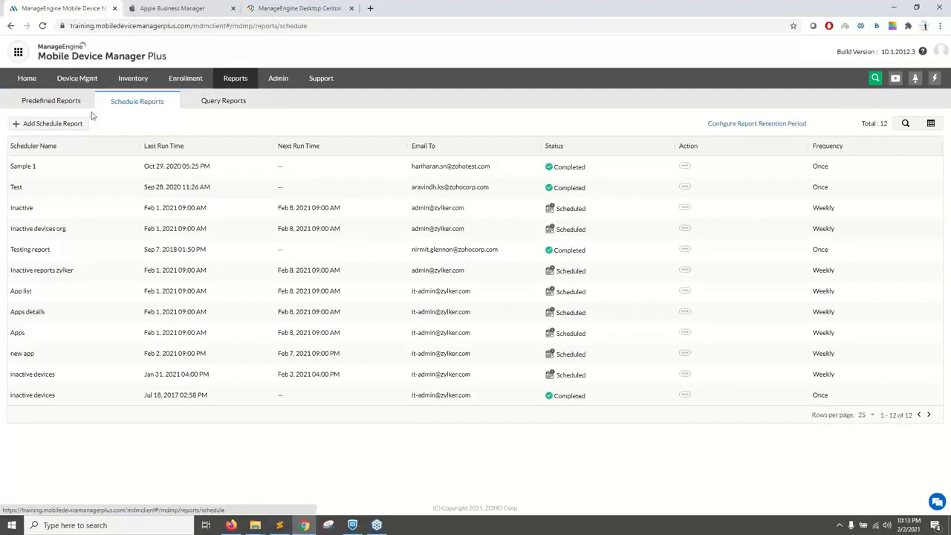
{"action": "left_click", "coordinate": [70, 123]}
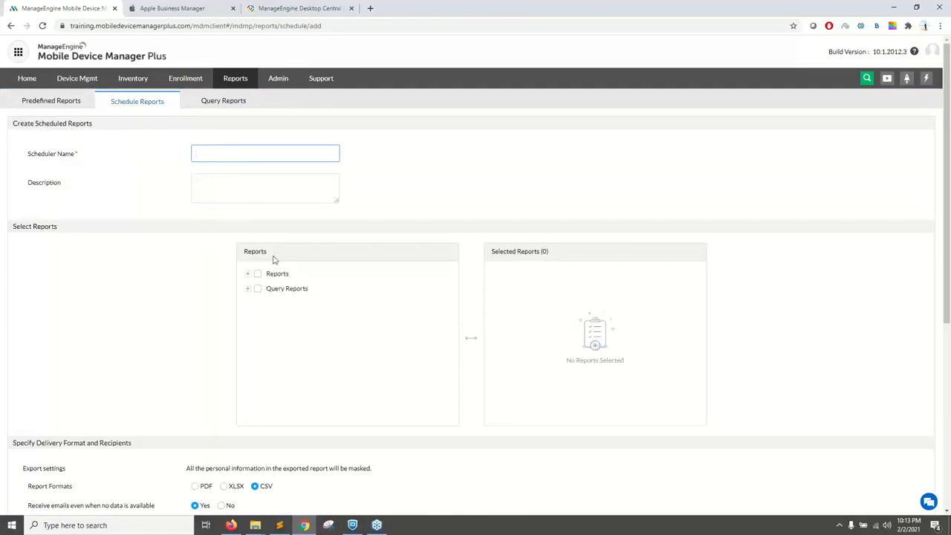
{"action": "left_click", "coordinate": [250, 277]}
{"action": "scroll", "coordinate": [298, 318], "scroll_direction": "down", "scroll_amount": 3}
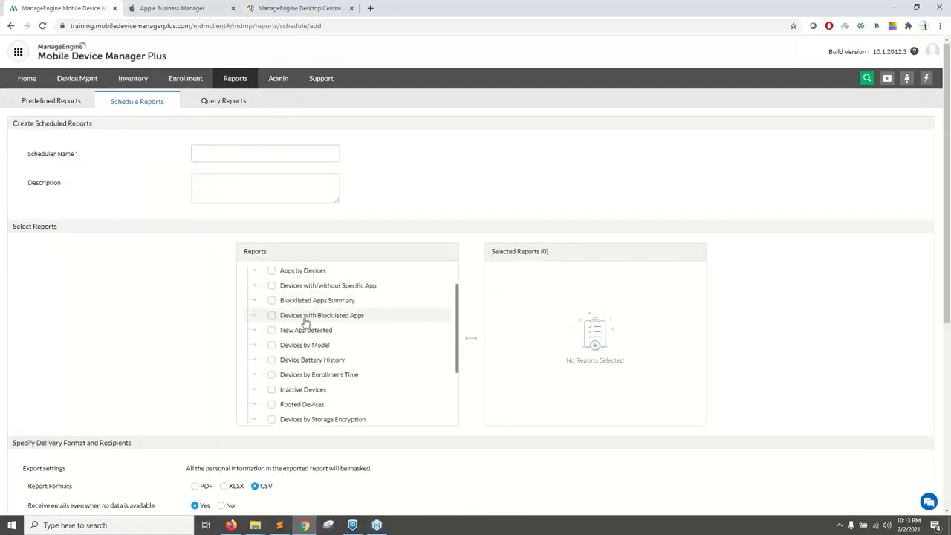
{"action": "left_click", "coordinate": [273, 313]}
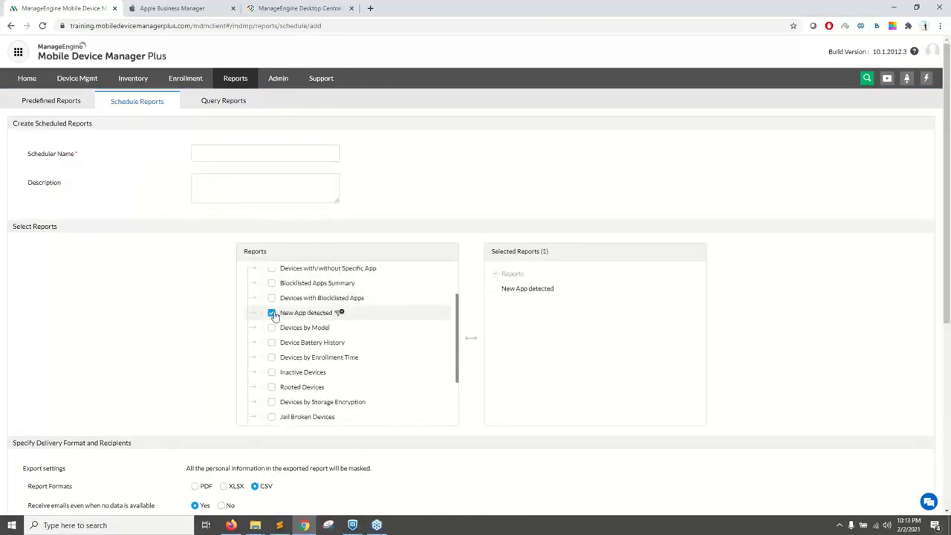
{"action": "scroll", "coordinate": [280, 325], "scroll_direction": "up", "scroll_amount": 1}
{"action": "scroll", "coordinate": [280, 331], "scroll_direction": "down", "scroll_amount": 3}
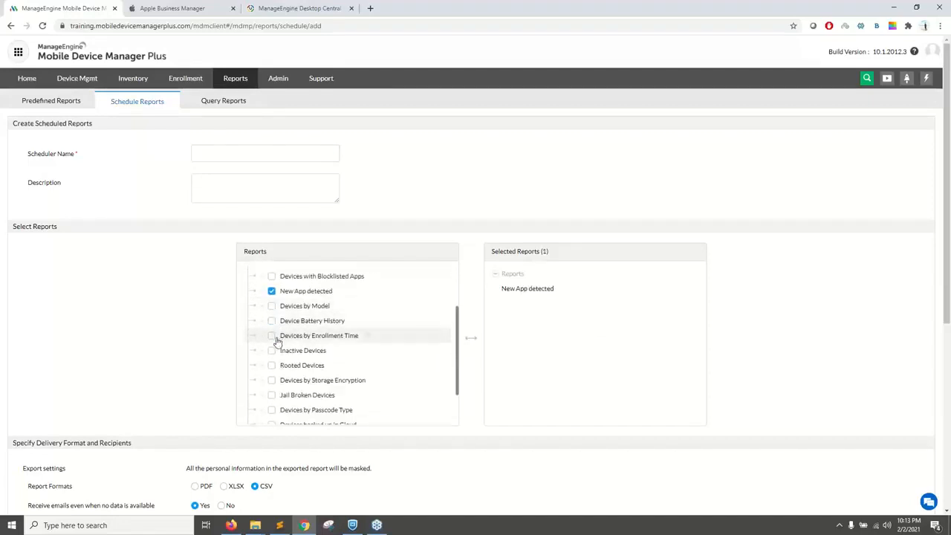
{"action": "scroll", "coordinate": [275, 350], "scroll_direction": "down", "scroll_amount": 2}
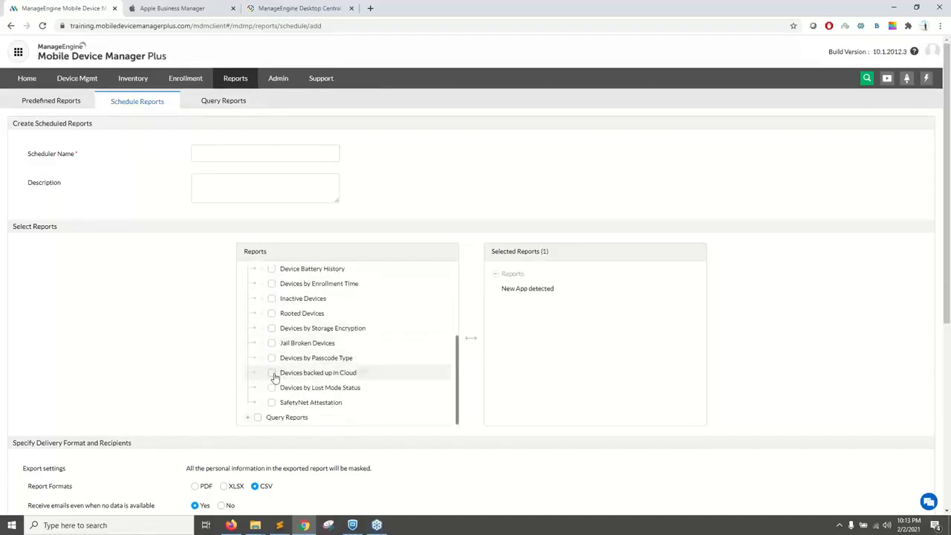
{"action": "scroll", "coordinate": [190, 370], "scroll_direction": "down", "scroll_amount": 2}
{"action": "scroll", "coordinate": [190, 370], "scroll_direction": "down", "scroll_amount": 4}
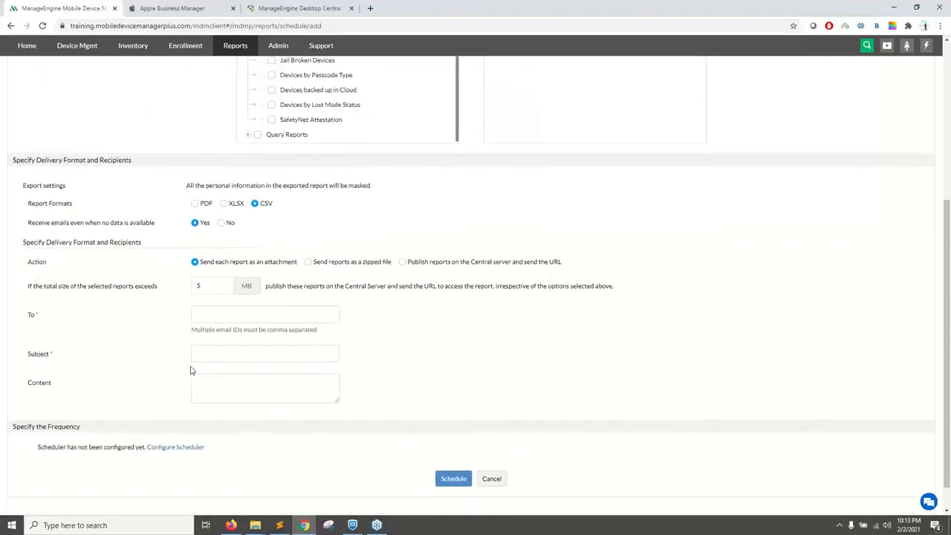
{"action": "left_click", "coordinate": [183, 417]}
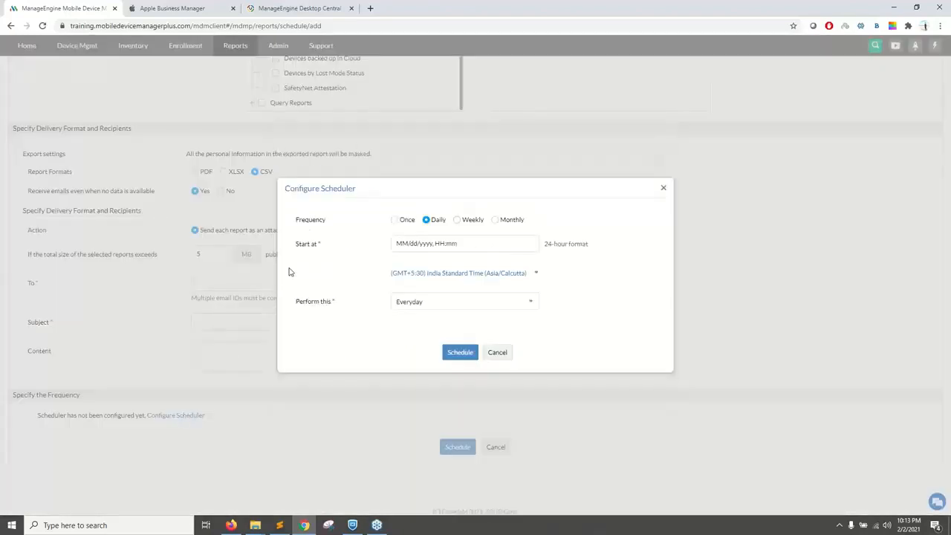
{"action": "left_click", "coordinate": [456, 220]}
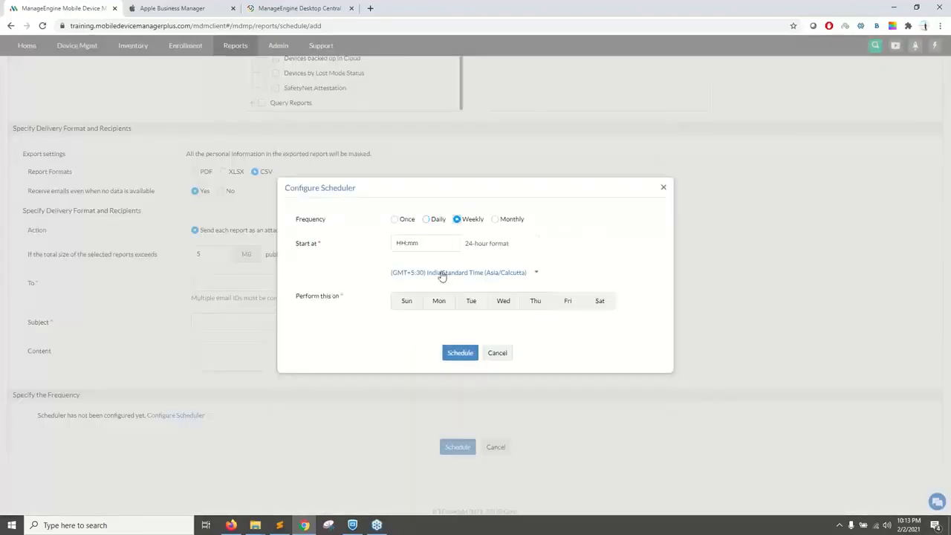
{"action": "left_click", "coordinate": [439, 300]}
{"action": "left_click", "coordinate": [567, 306]}
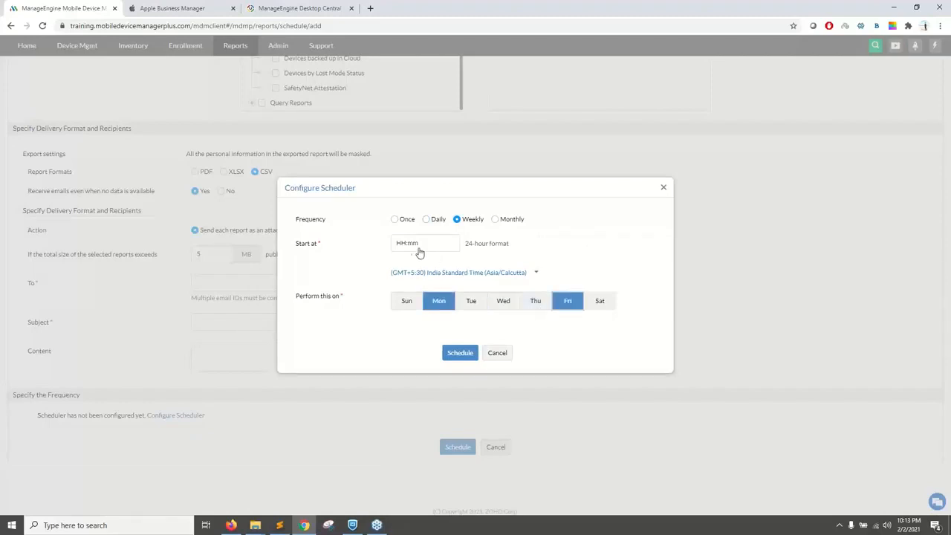
{"action": "left_click", "coordinate": [497, 352]}
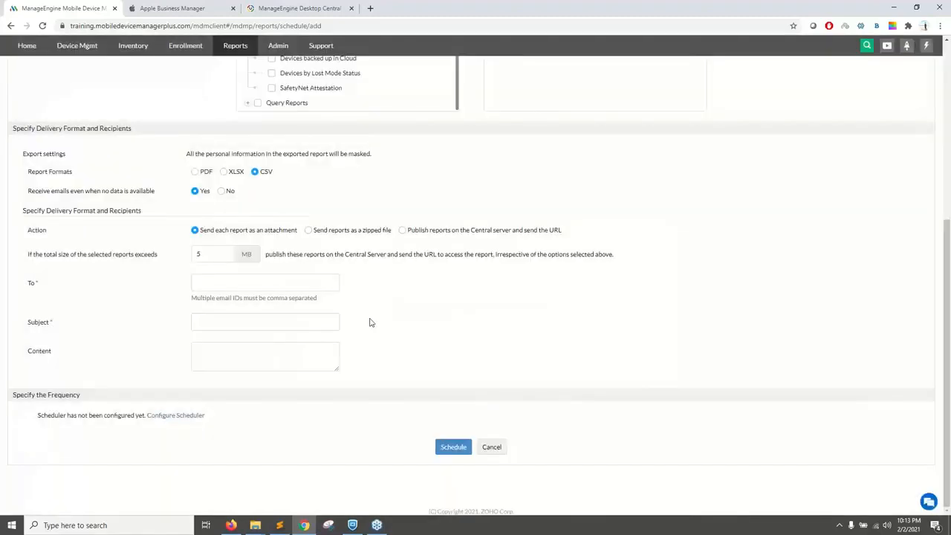
Step: Examine the report format, delivery and recipient settings of the scheduled report, including the rule for entering multiple email IDs
{"action": "scroll", "coordinate": [369, 323], "scroll_direction": "up", "scroll_amount": 1}
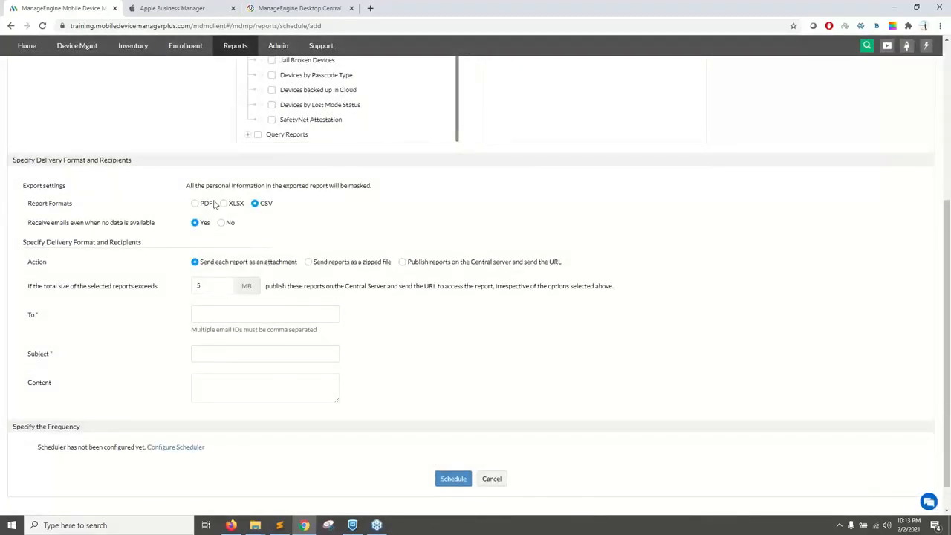
{"action": "left_click", "coordinate": [212, 312]}
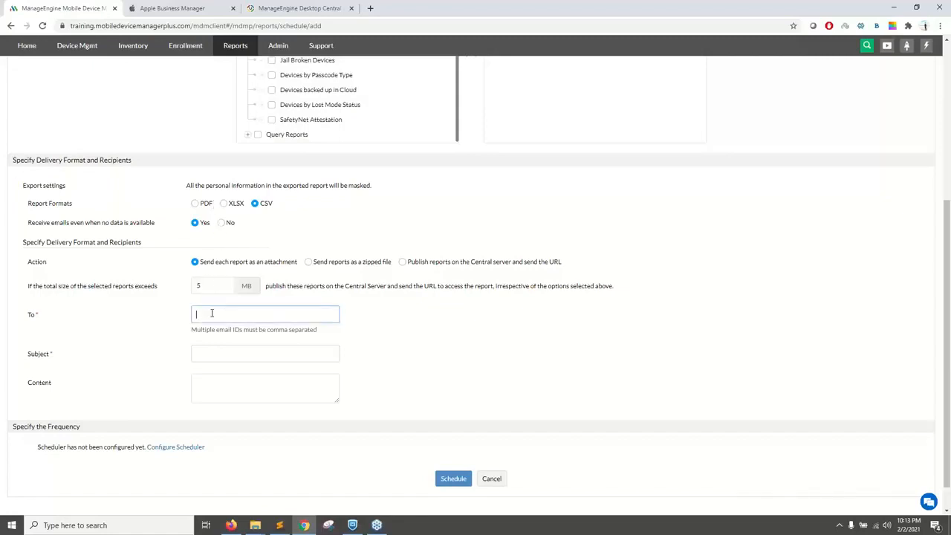
{"action": "left_click_drag", "start_coordinate": [189, 329], "coordinate": [271, 332]}
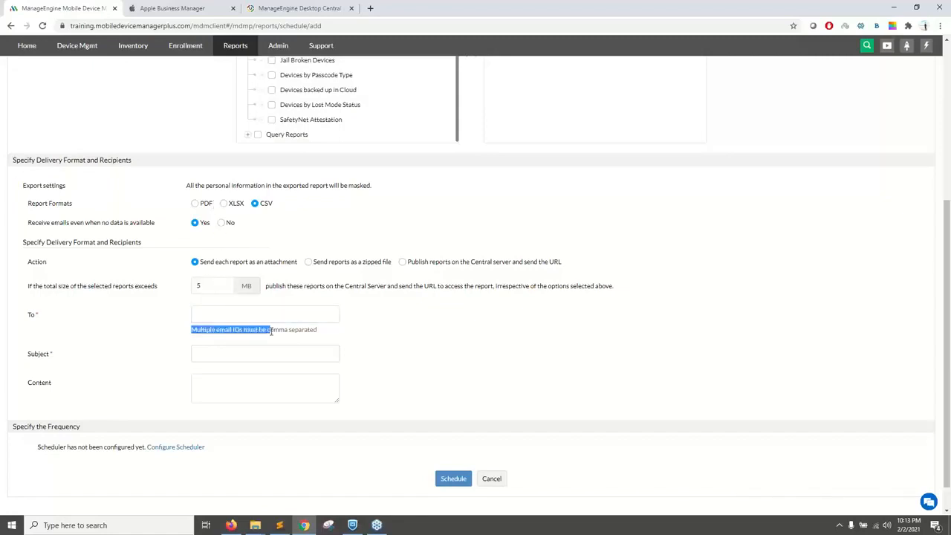
{"action": "scroll", "coordinate": [271, 334], "scroll_direction": "up", "scroll_amount": 1}
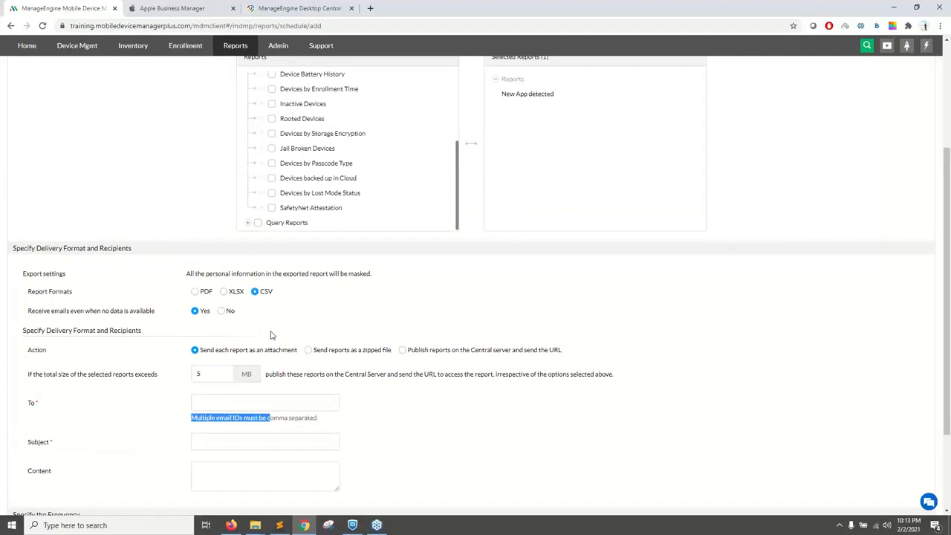
{"action": "scroll", "coordinate": [271, 334], "scroll_direction": "up", "scroll_amount": 1}
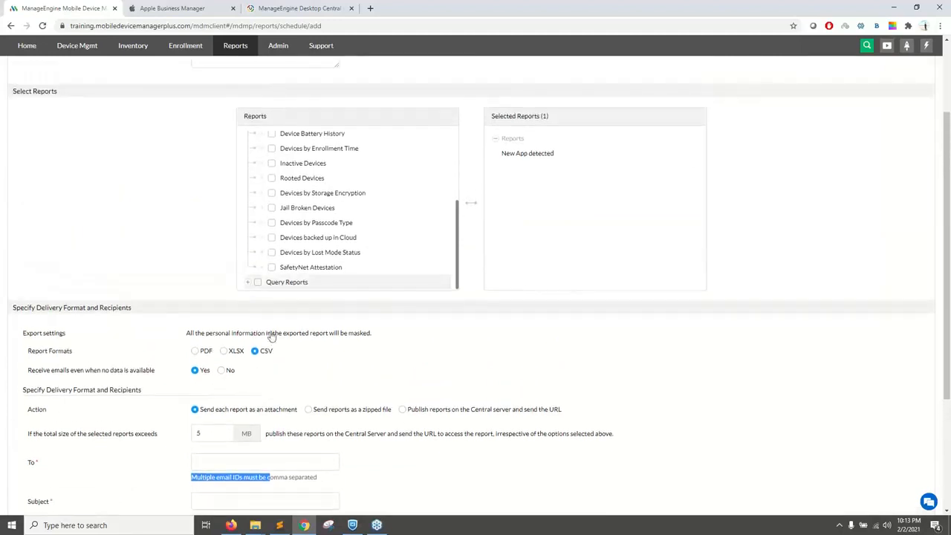
{"action": "scroll", "coordinate": [272, 336], "scroll_direction": "down", "scroll_amount": 1}
{"action": "scroll", "coordinate": [272, 335], "scroll_direction": "up", "scroll_amount": 1}
{"action": "scroll", "coordinate": [340, 168], "scroll_direction": "up", "scroll_amount": 2}
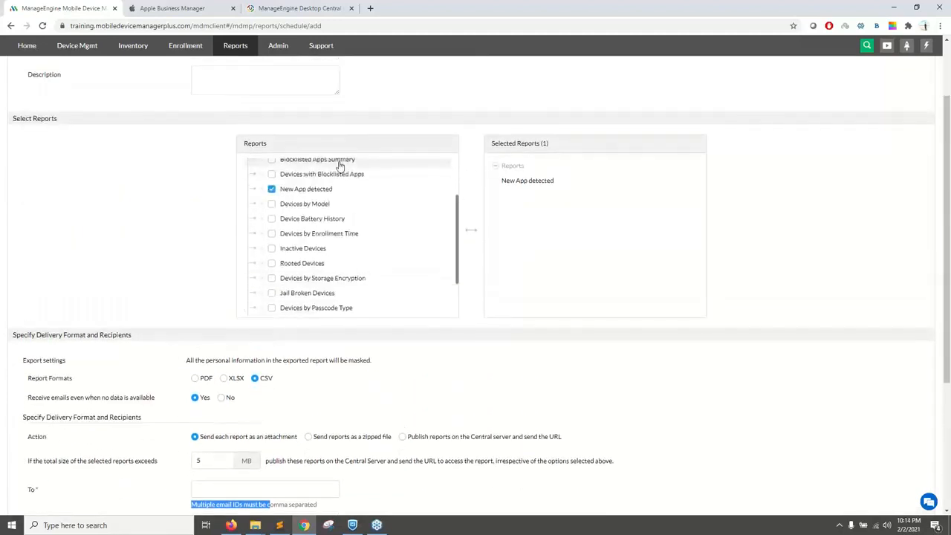
Step: View the User Administration list and the Rebranding settings under Admin, and return to the Admin overview
{"action": "left_click", "coordinate": [277, 46]}
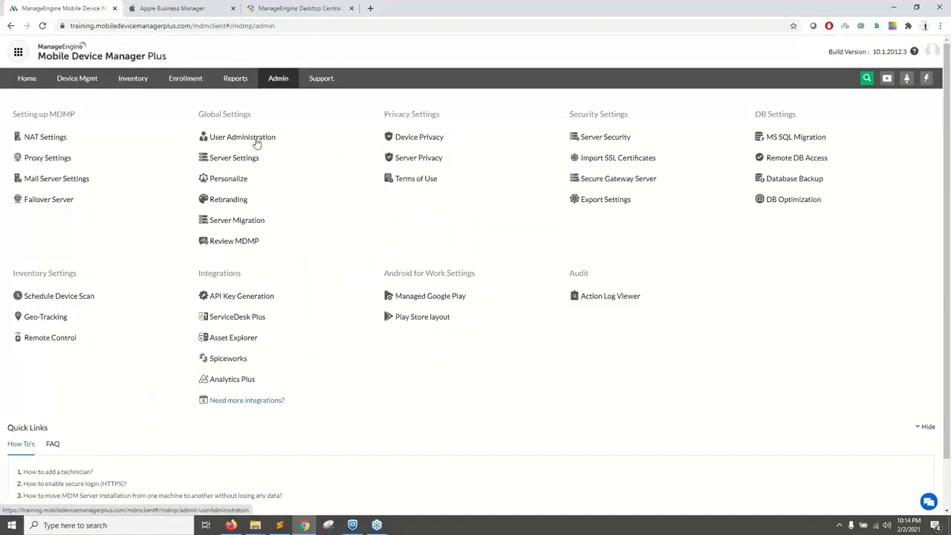
{"action": "left_click", "coordinate": [256, 140]}
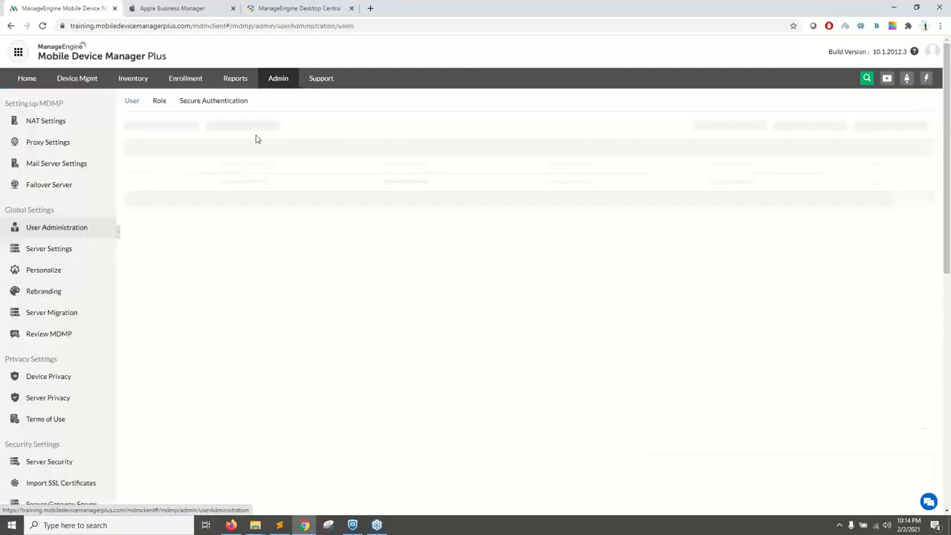
{"action": "left_click", "coordinate": [276, 80]}
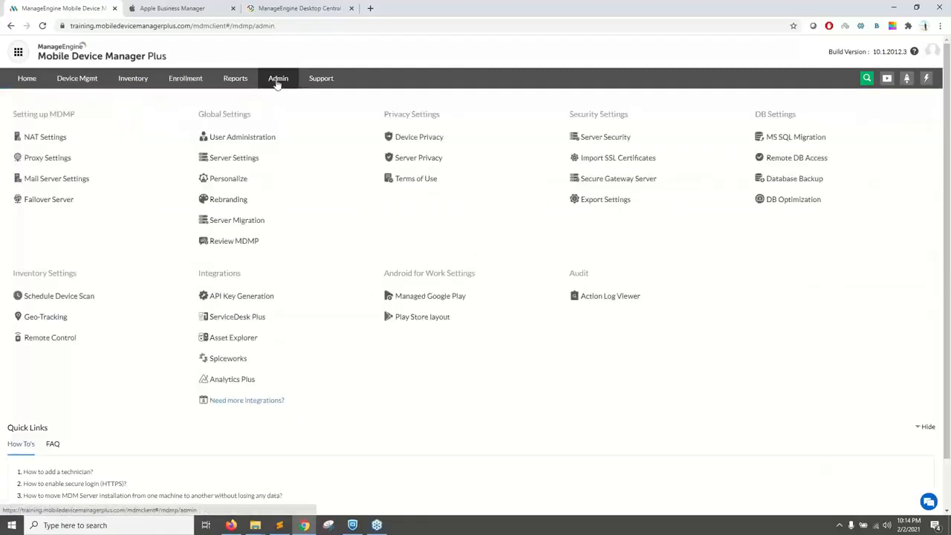
{"action": "left_click", "coordinate": [229, 199]}
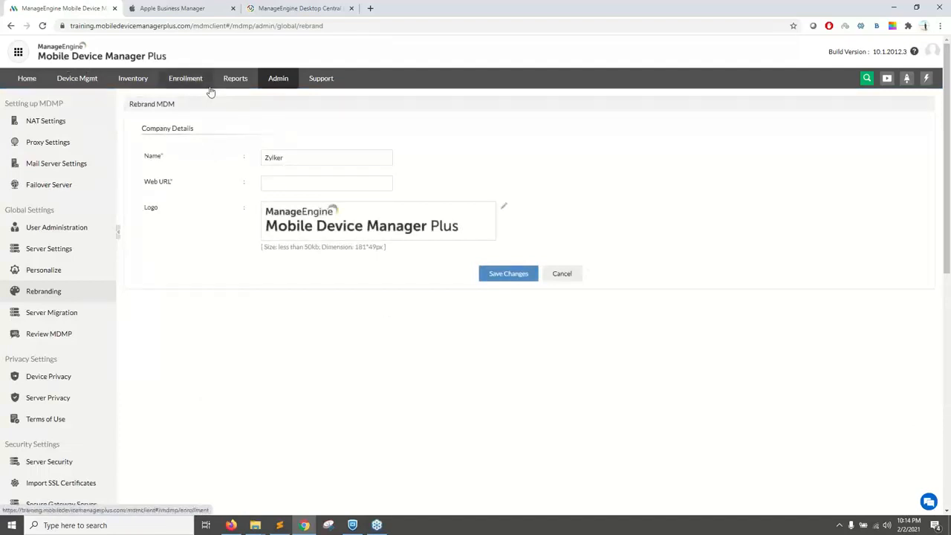
{"action": "left_click", "coordinate": [280, 83]}
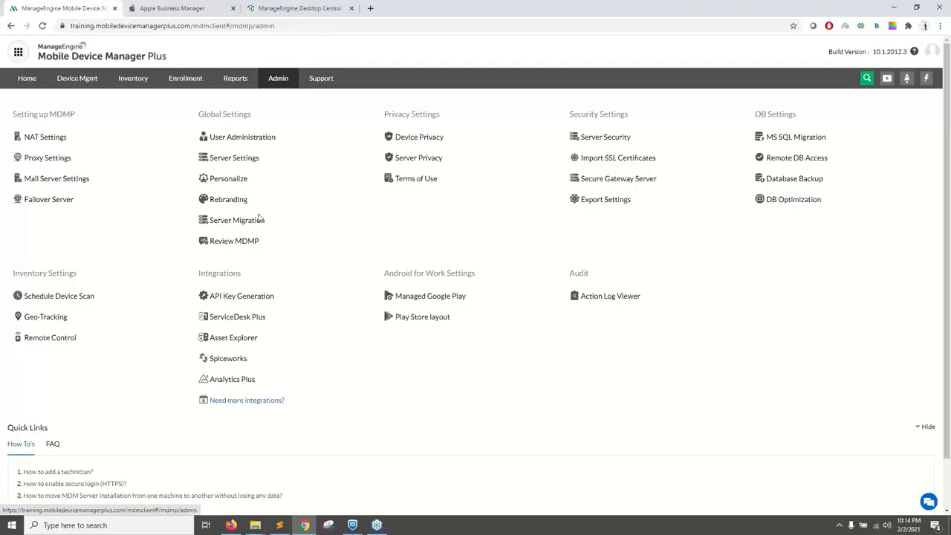
Step: View the Support page's references and contact options, and open and close its Live Chat window
{"action": "left_click", "coordinate": [321, 80]}
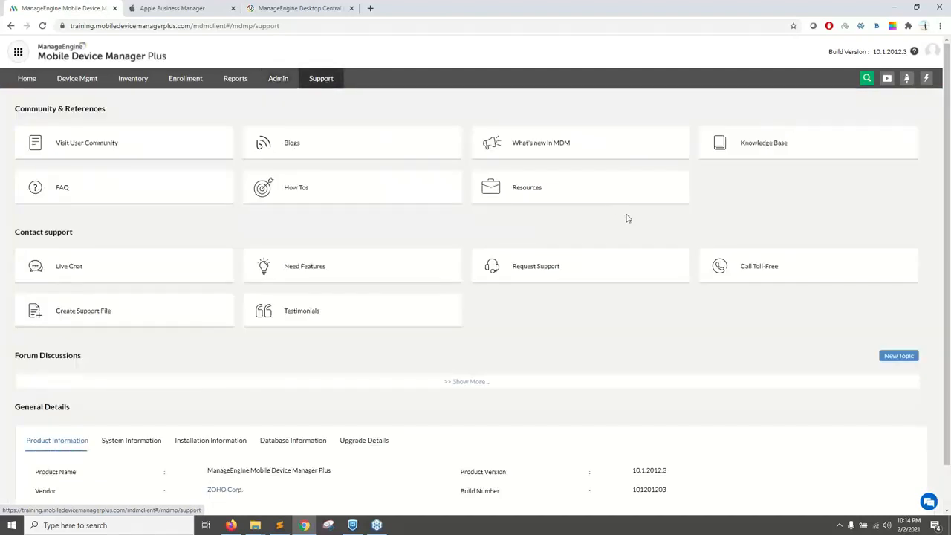
{"action": "mouse_move", "coordinate": [791, 317]}
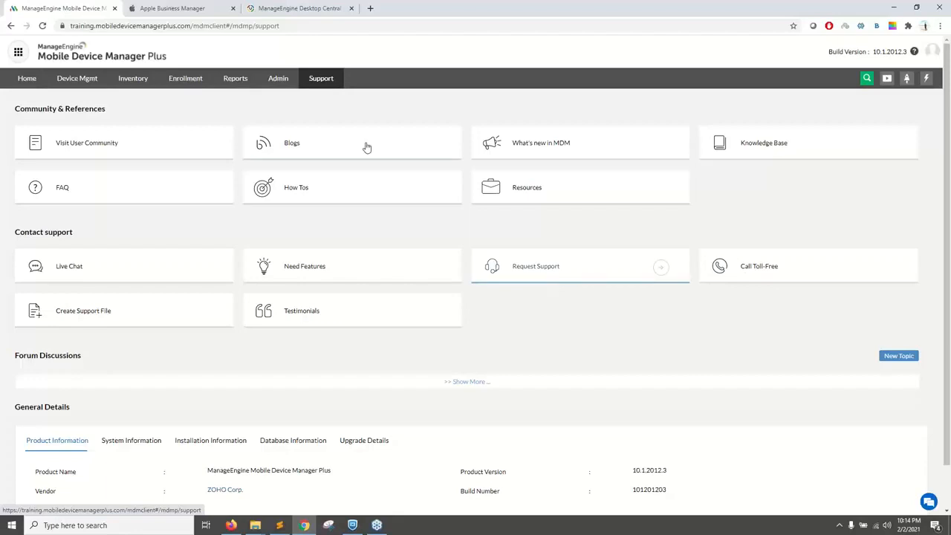
{"action": "left_click", "coordinate": [155, 272]}
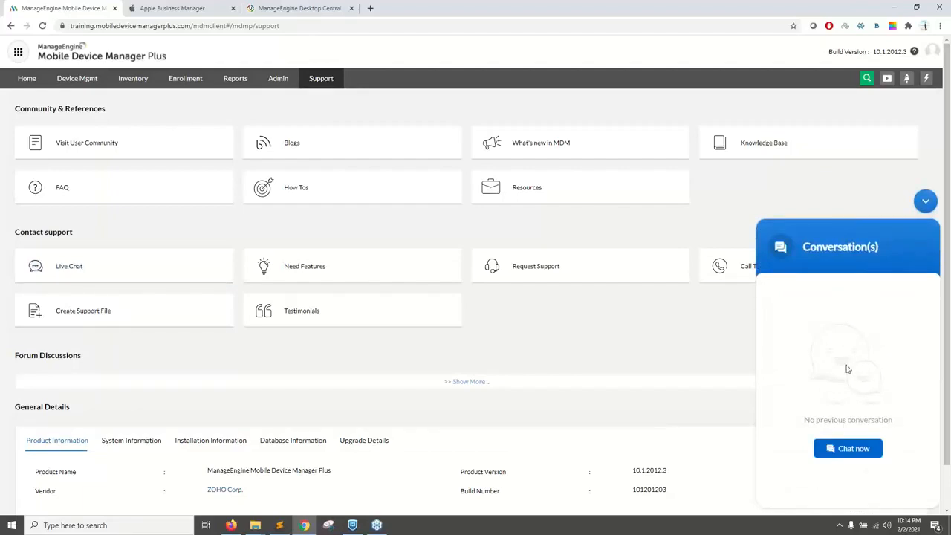
{"action": "left_click", "coordinate": [926, 200]}
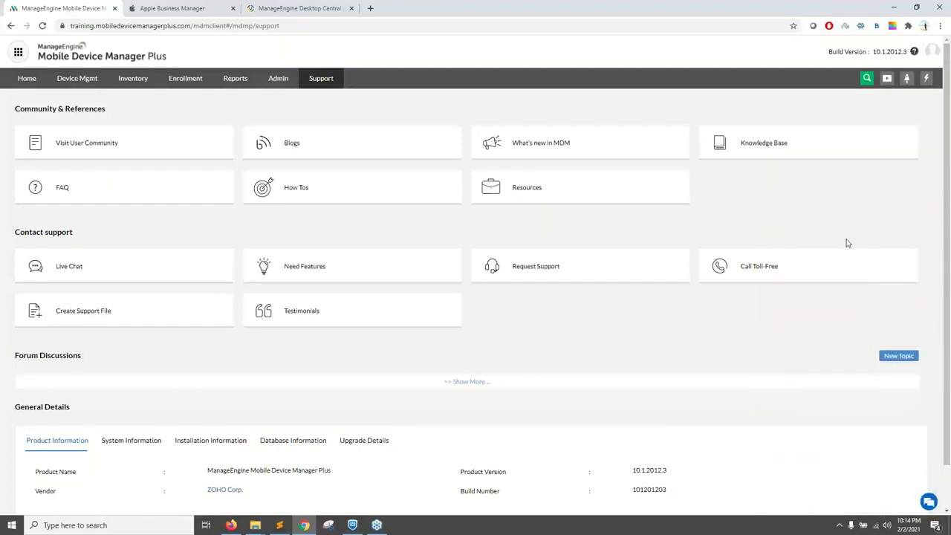
Step: View the technical assistance form offered by Request Support and return to the console's Support page
{"action": "mouse_move", "coordinate": [815, 263]}
{"action": "left_click", "coordinate": [567, 272]}
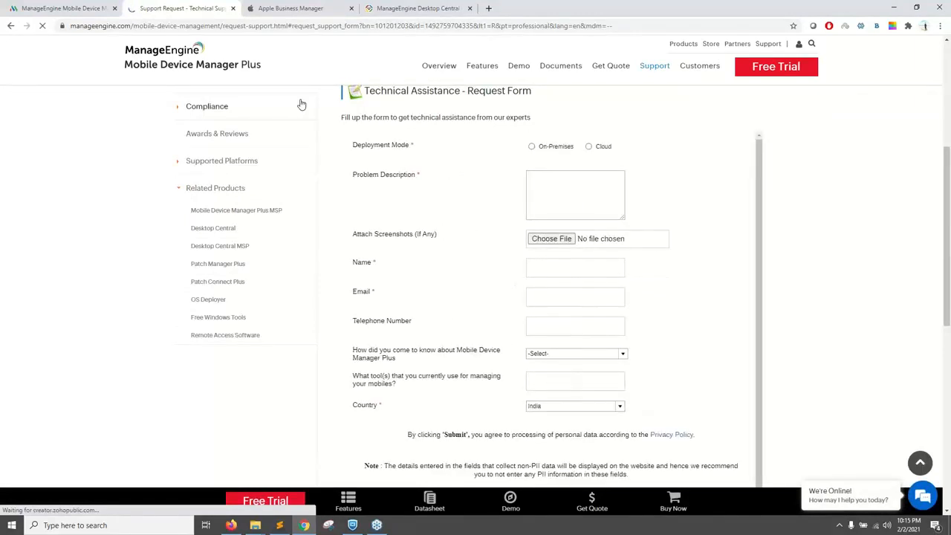
{"action": "left_click", "coordinate": [233, 8]}
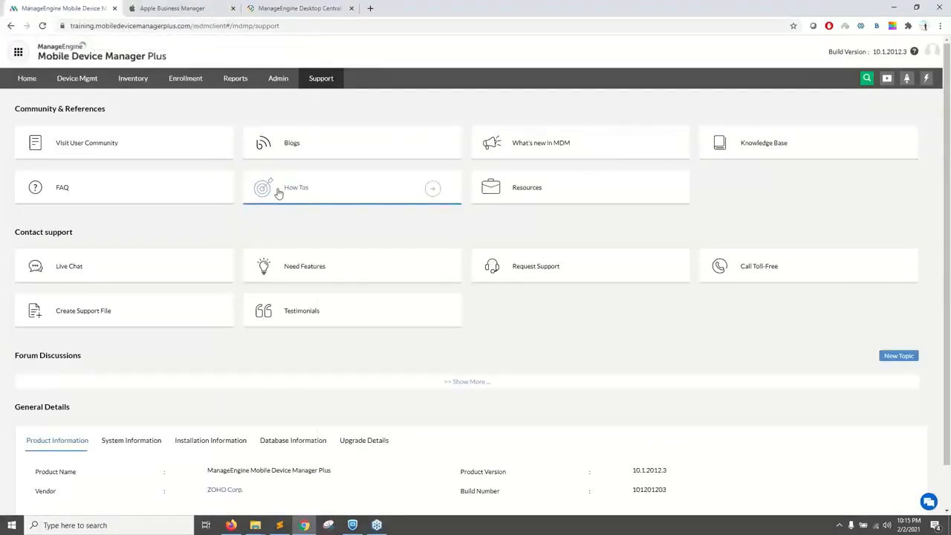
Step: View the managed devices under Enrollment and switch to the slide presentation on enrolling mobile devices
{"action": "left_click", "coordinate": [198, 87]}
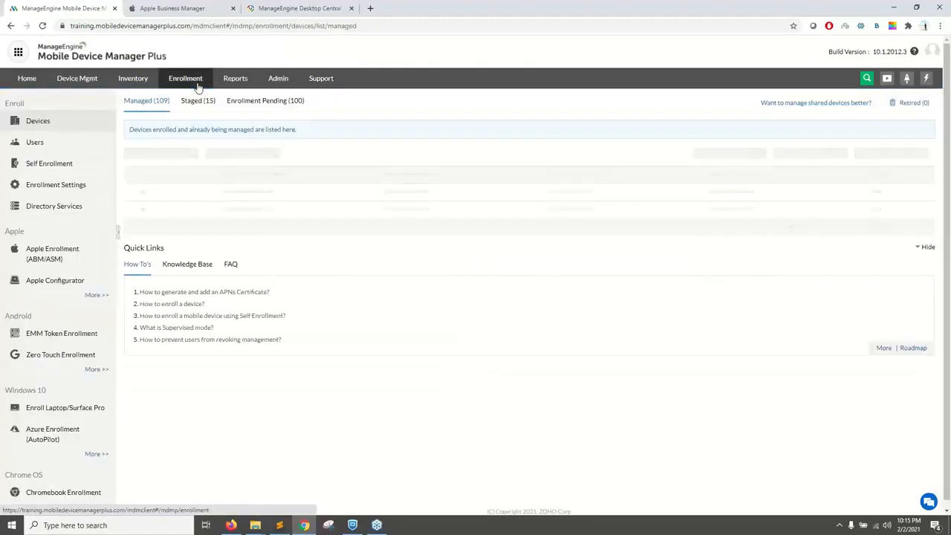
{"action": "key", "text": "alt+Tab"}
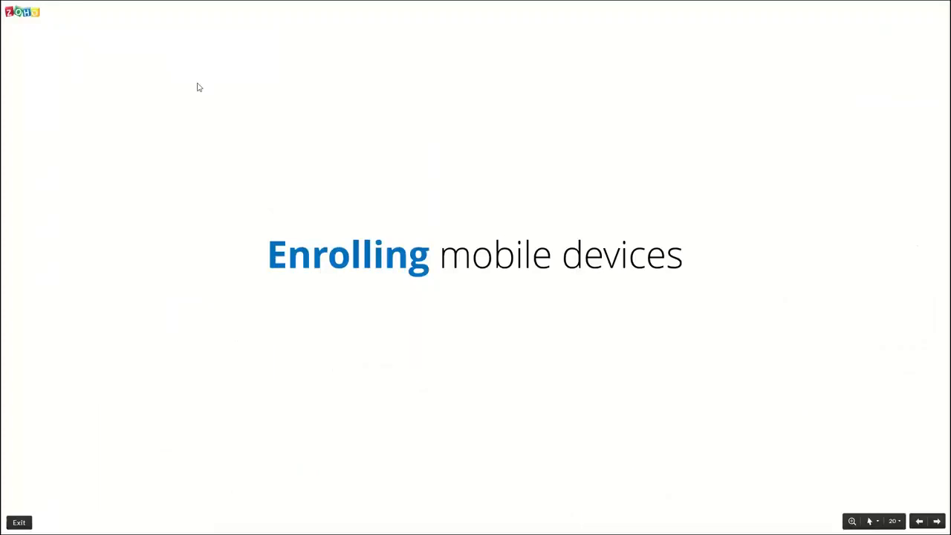
{"action": "key", "text": "Right"}
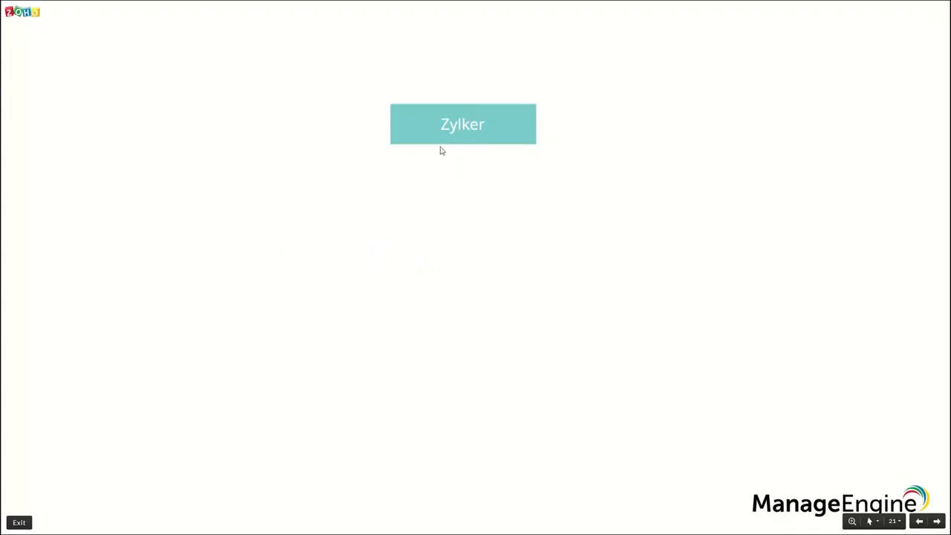
{"action": "key", "text": "Right"}
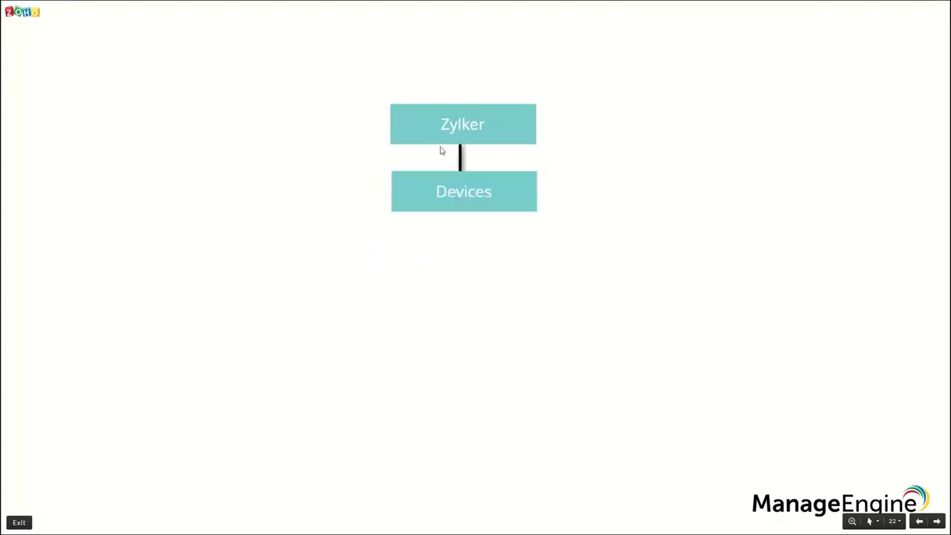
{"action": "key", "text": "Right"}
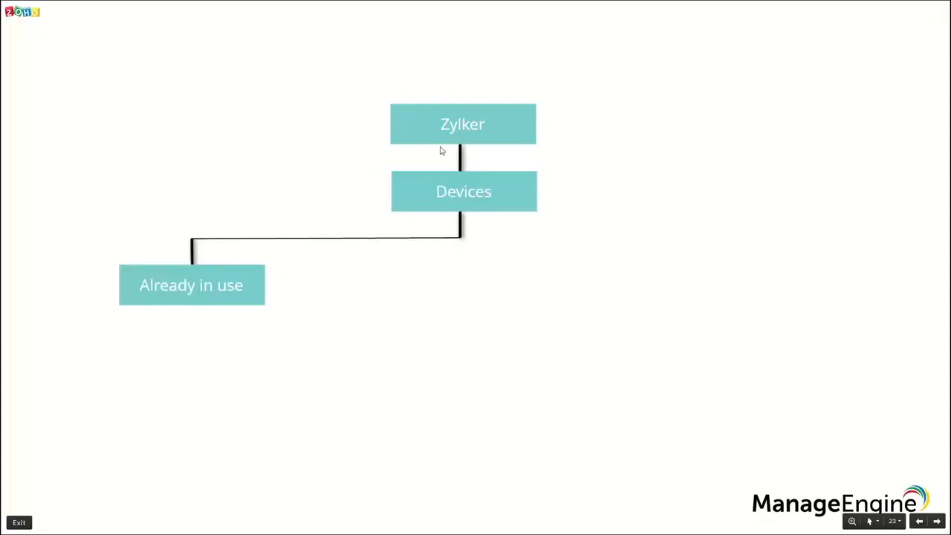
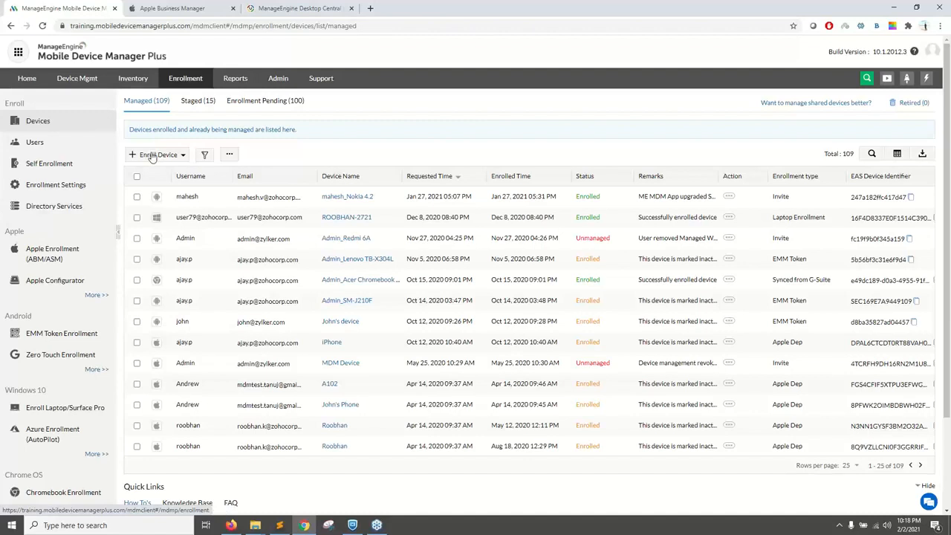
Step: View the platforms offered for device enrollment and the Apple APNs certificate details in Mobile Device Manager Plus
{"action": "left_click", "coordinate": [151, 156]}
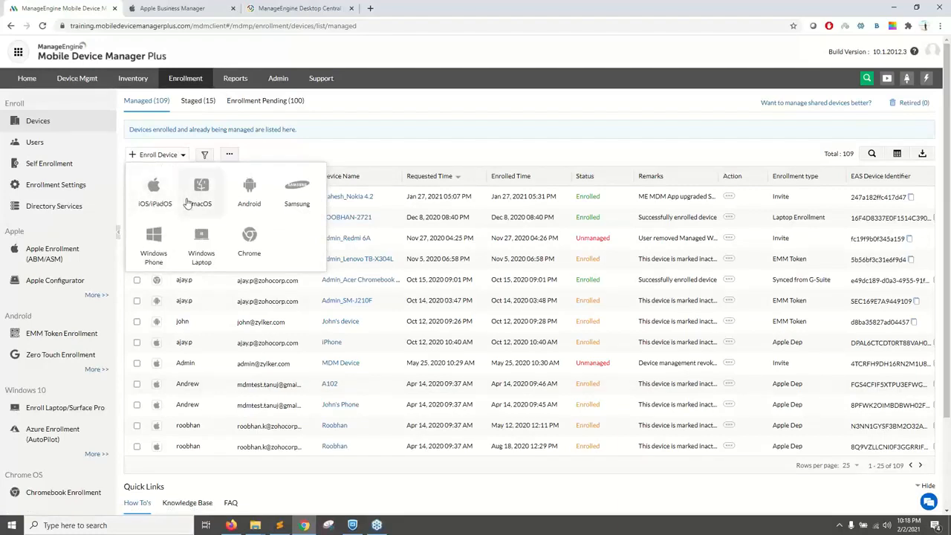
{"action": "left_click", "coordinate": [95, 296]}
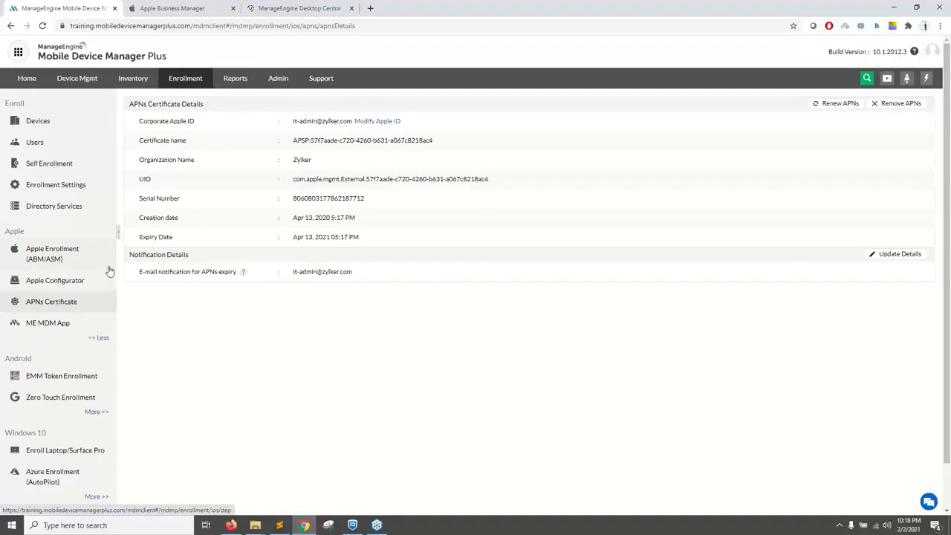
Step: Switch to Desktop Central and view the APNs certificate details under its mobile device enrollment section
{"action": "left_click", "coordinate": [271, 7]}
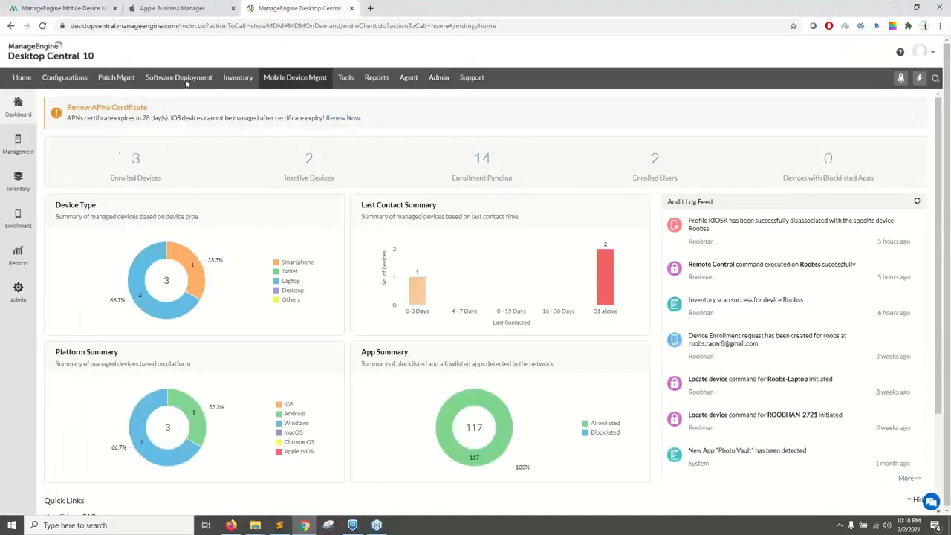
{"action": "left_click", "coordinate": [17, 219]}
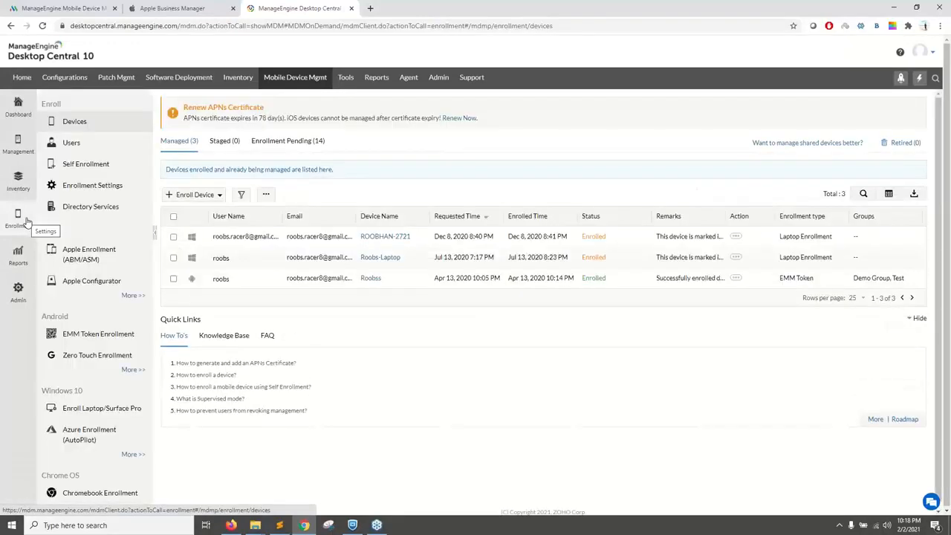
{"action": "left_click", "coordinate": [132, 296]}
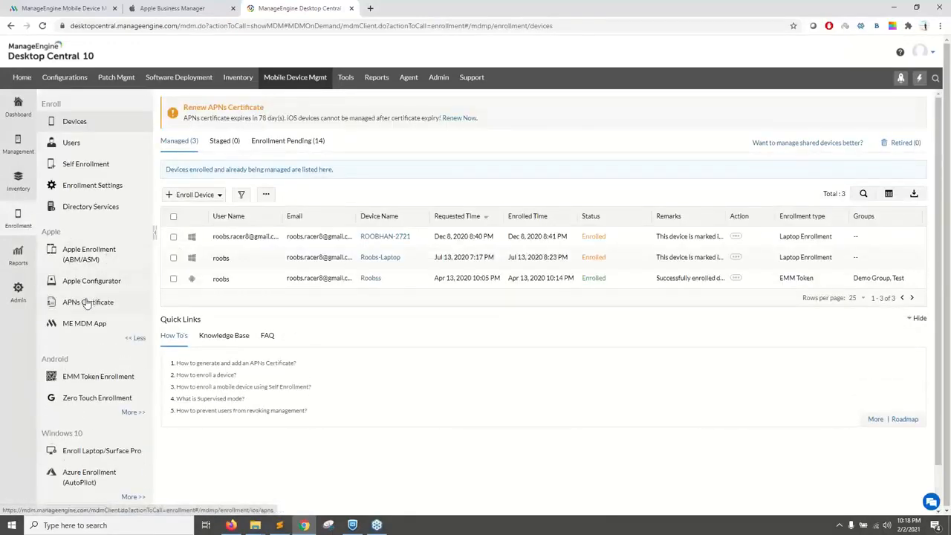
{"action": "left_click", "coordinate": [87, 302]}
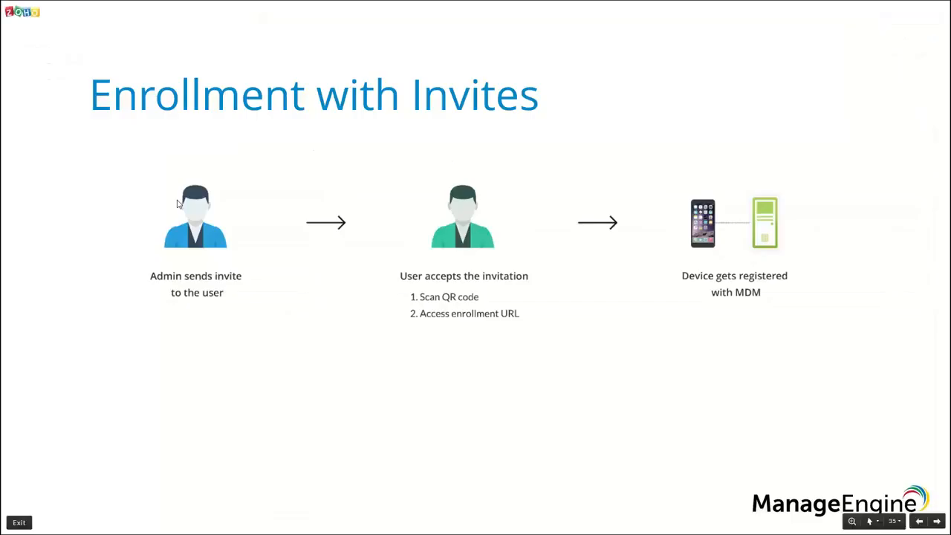
Step: View the presentation slides on creating and uploading an APNs certificate, and return to the Desktop Central console
{"action": "key", "text": "Right"}
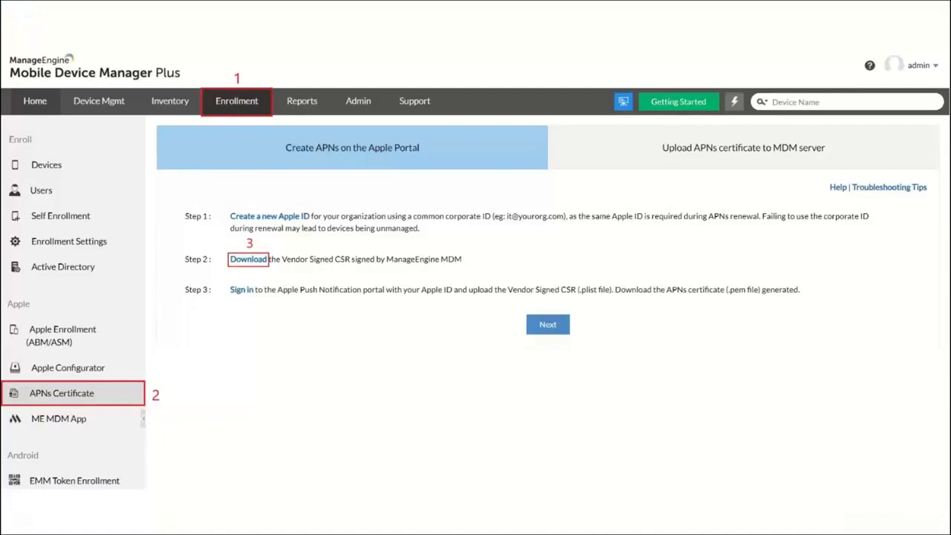
{"action": "left_click", "coordinate": [233, 302]}
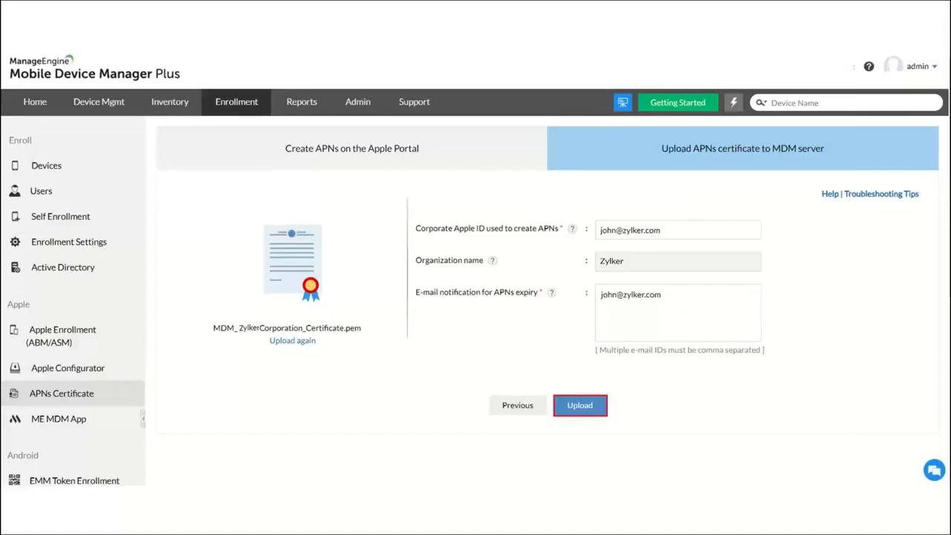
{"action": "key", "text": "alt+Tab"}
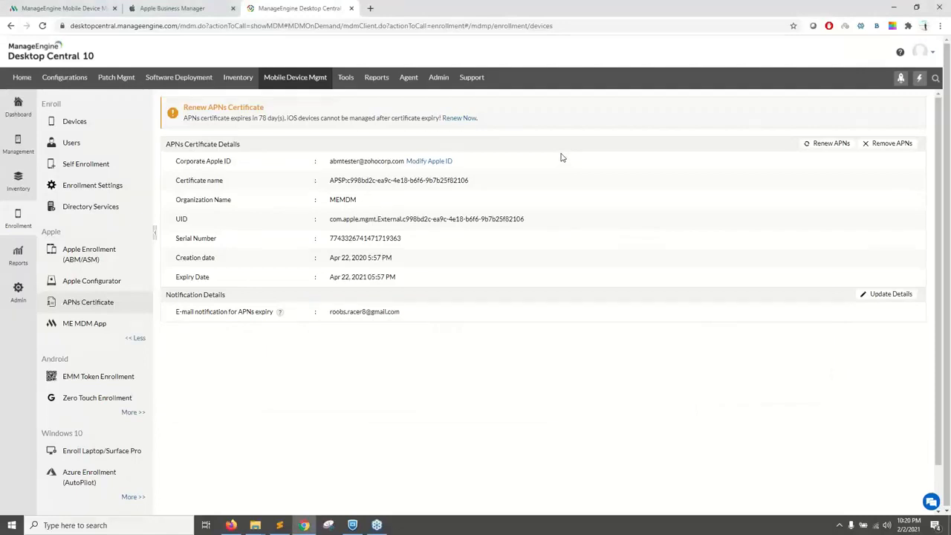
Step: Switch to Mobile Device Manager Plus and start enrolling an iOS/iPadOS device from the Enrollment devices list
{"action": "left_click", "coordinate": [74, 8]}
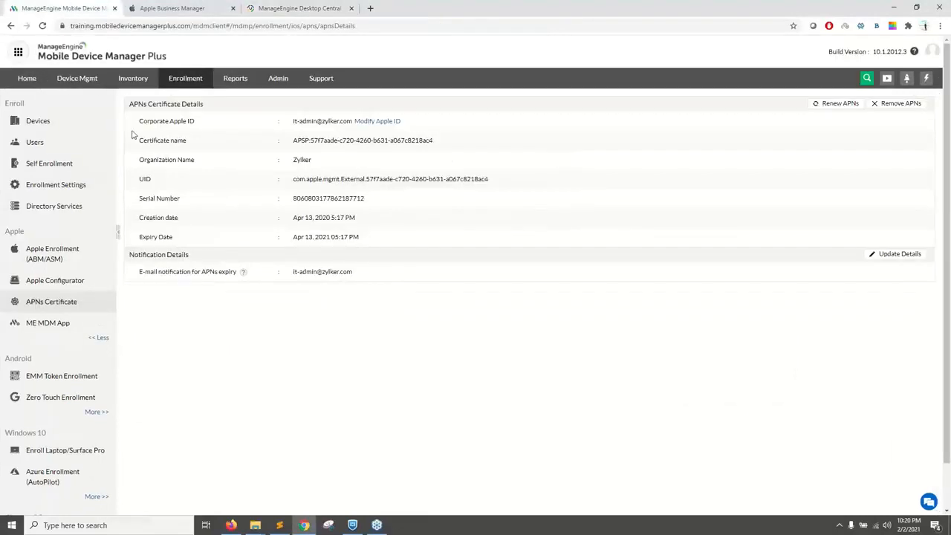
{"action": "left_click", "coordinate": [47, 123]}
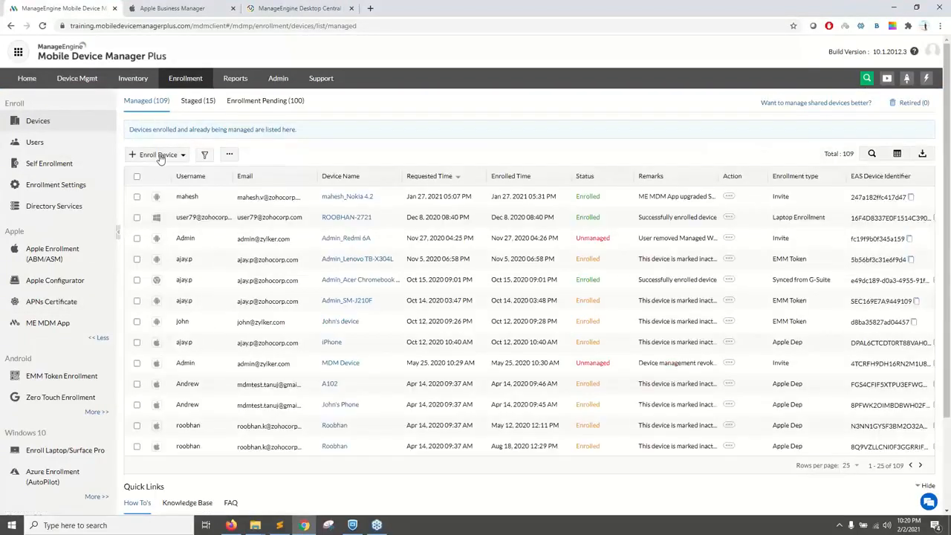
{"action": "left_click", "coordinate": [159, 154]}
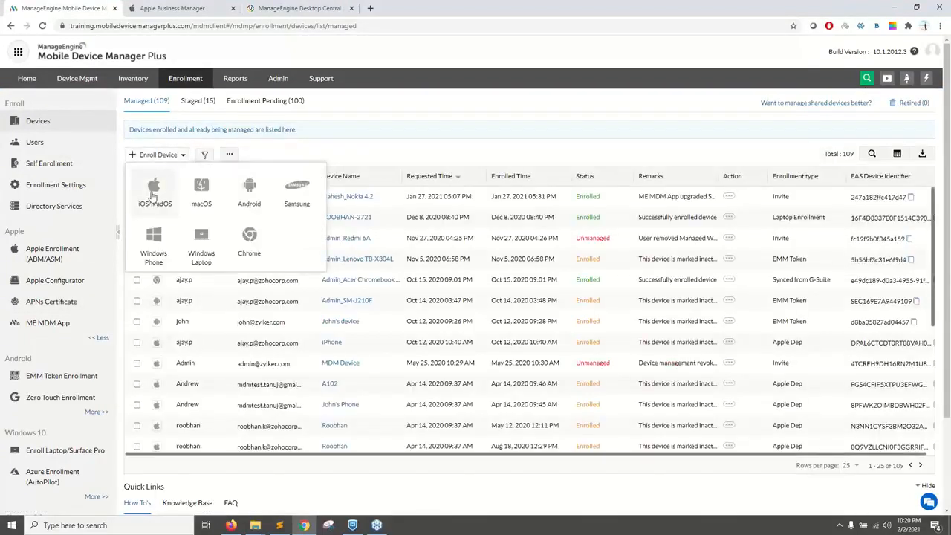
{"action": "left_click", "coordinate": [153, 193]}
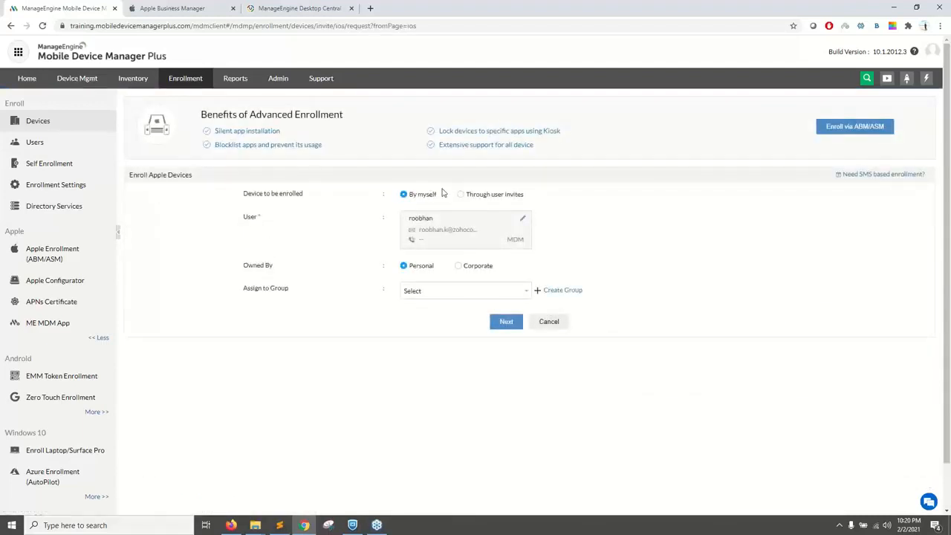
Step: Set the Apple device to be enrolled through user invites and select the existing user by name
{"action": "left_click", "coordinate": [459, 196]}
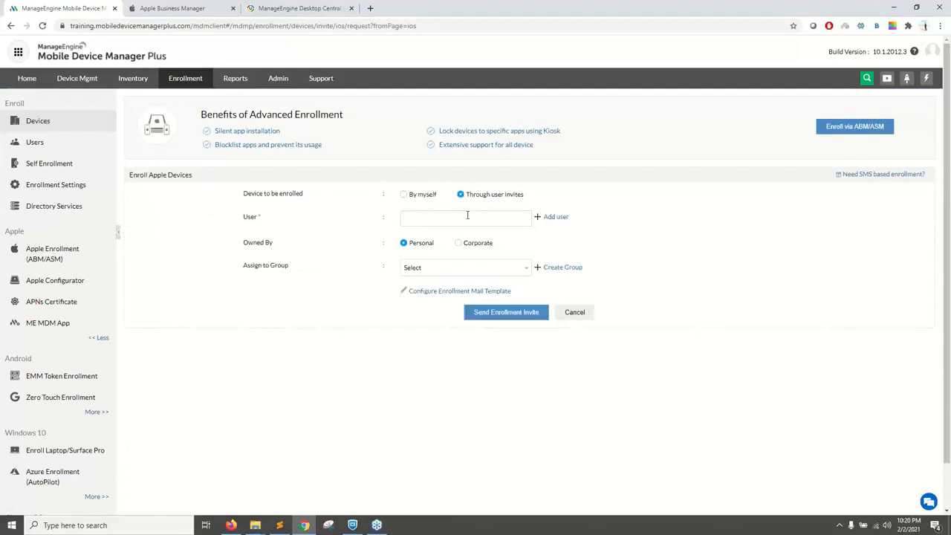
{"action": "left_click", "coordinate": [466, 216]}
{"action": "type", "text": "roobhan"}
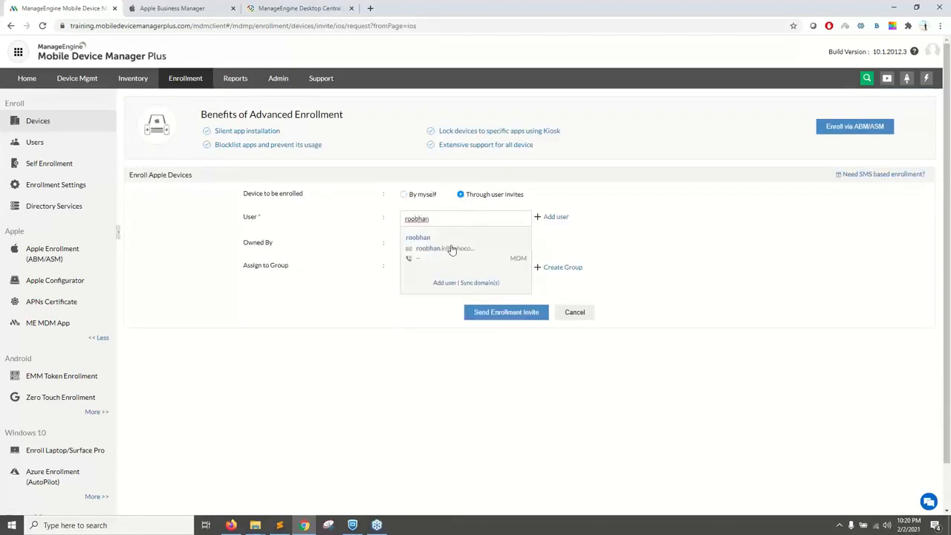
{"action": "left_click", "coordinate": [453, 248]}
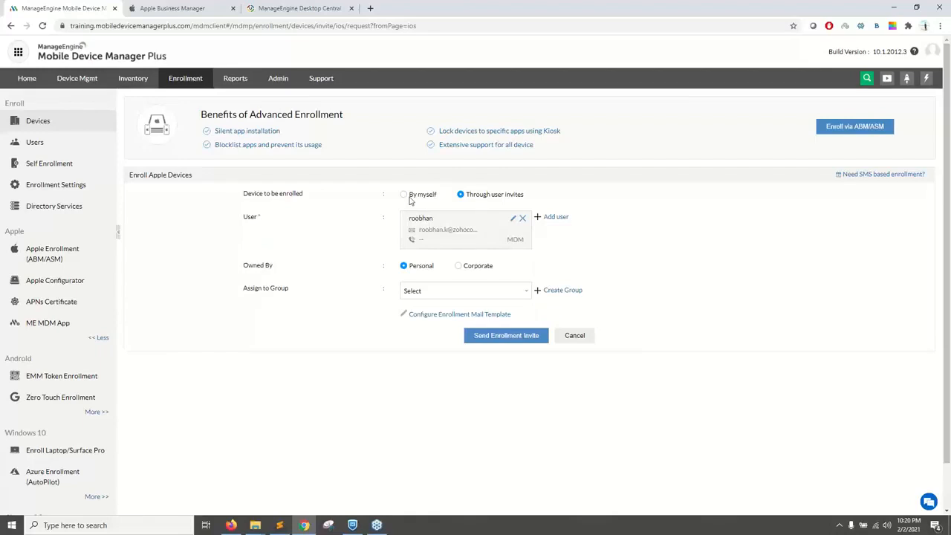
Step: Set the device to be enrolled to By myself and submit the enrollment request with Personal ownership
{"action": "left_click", "coordinate": [406, 198]}
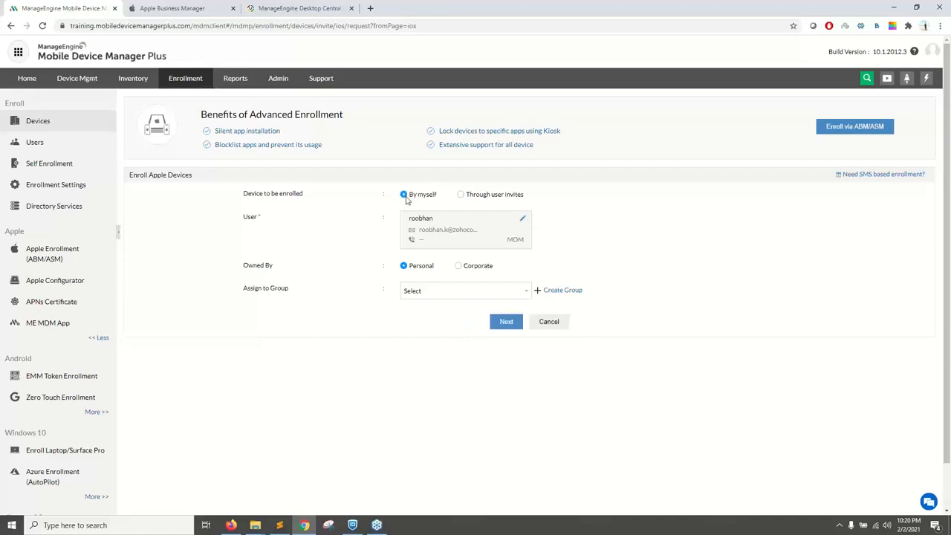
{"action": "left_click", "coordinate": [462, 197]}
{"action": "left_click", "coordinate": [406, 195]}
{"action": "left_click", "coordinate": [505, 321]}
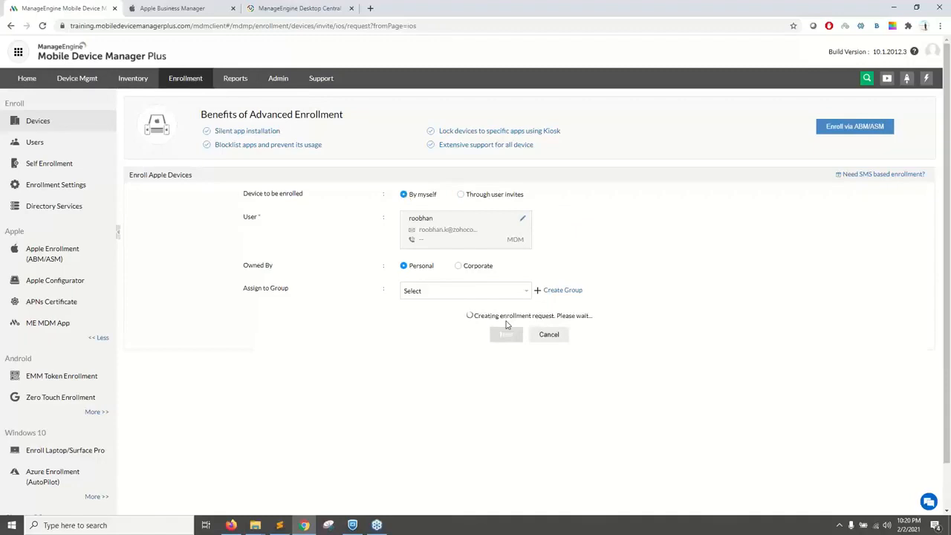
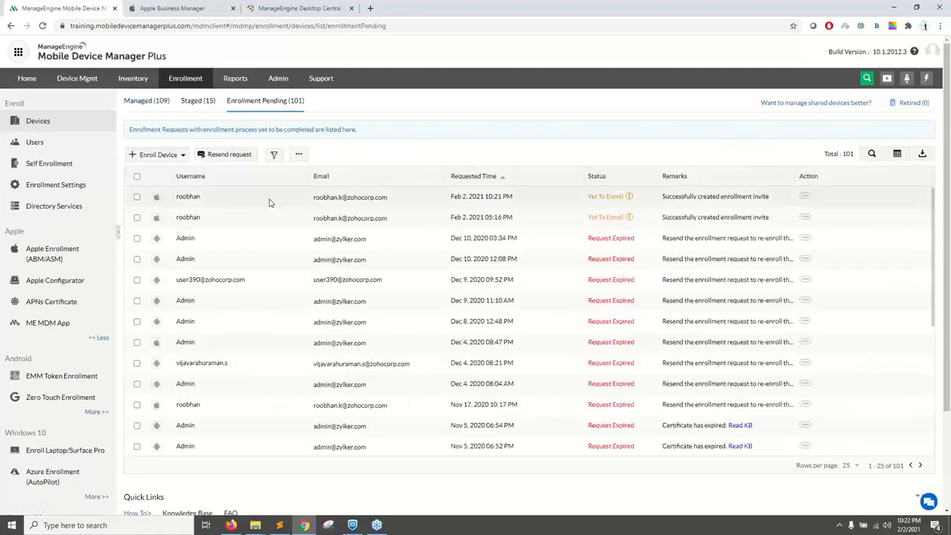
Step: Review the pending enrollment requests and the staged and managed device lists
{"action": "scroll", "coordinate": [423, 267], "scroll_direction": "down", "scroll_amount": 1}
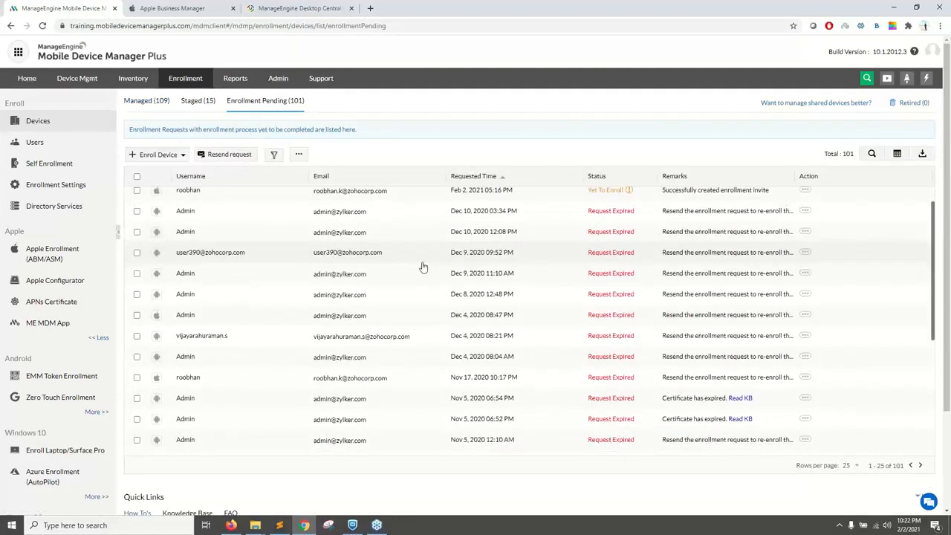
{"action": "scroll", "coordinate": [490, 272], "scroll_direction": "up", "scroll_amount": 1}
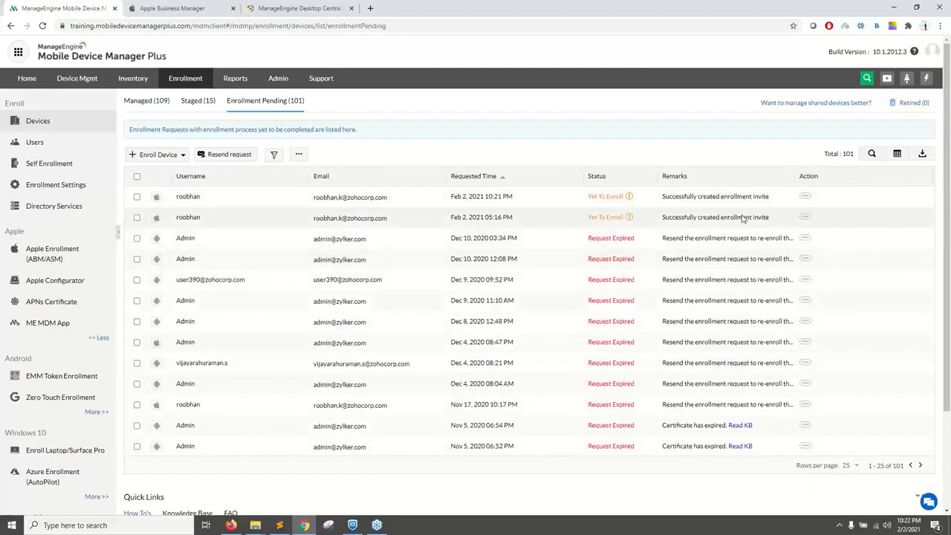
{"action": "left_click", "coordinate": [806, 239]}
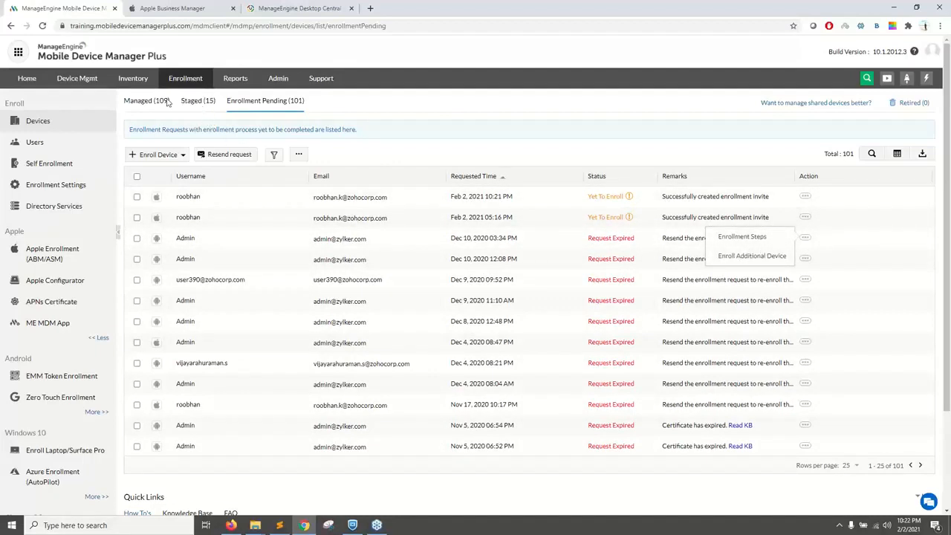
{"action": "left_click", "coordinate": [193, 104]}
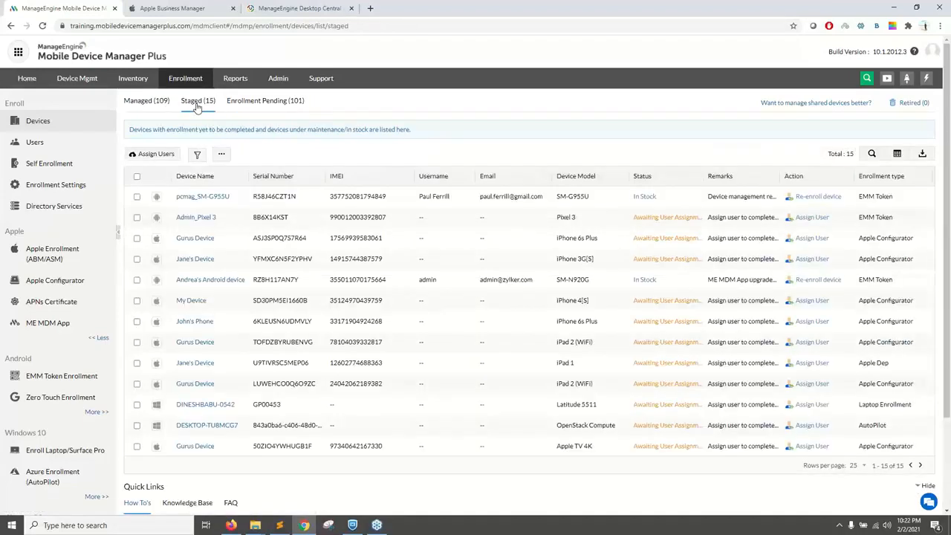
{"action": "left_click", "coordinate": [161, 102]}
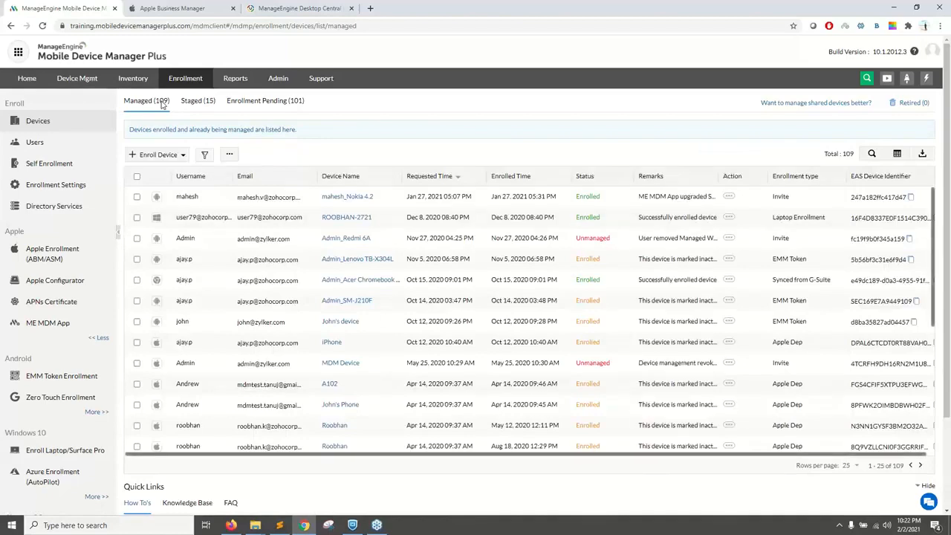
{"action": "scroll", "coordinate": [178, 238], "scroll_direction": "down", "scroll_amount": 1}
{"action": "scroll", "coordinate": [178, 239], "scroll_direction": "down", "scroll_amount": 2}
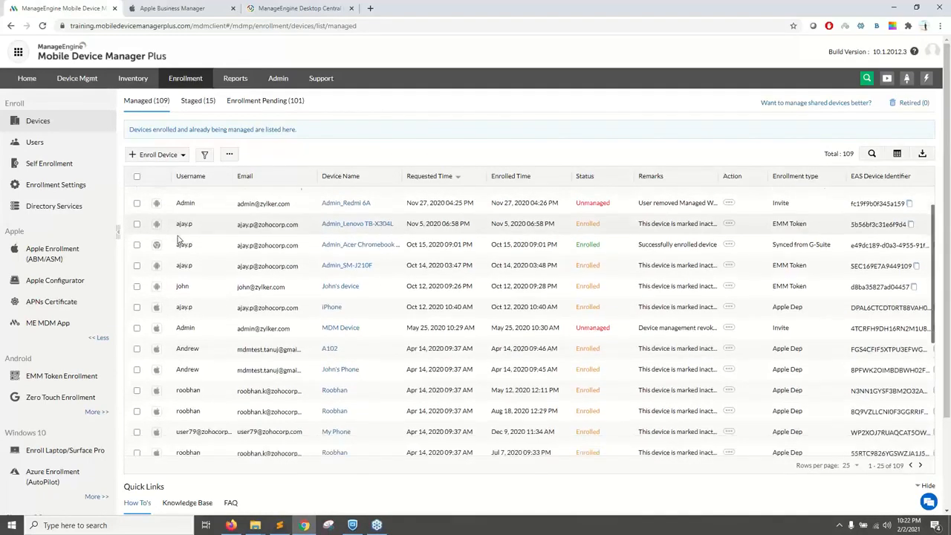
{"action": "scroll", "coordinate": [178, 240], "scroll_direction": "up", "scroll_amount": 3}
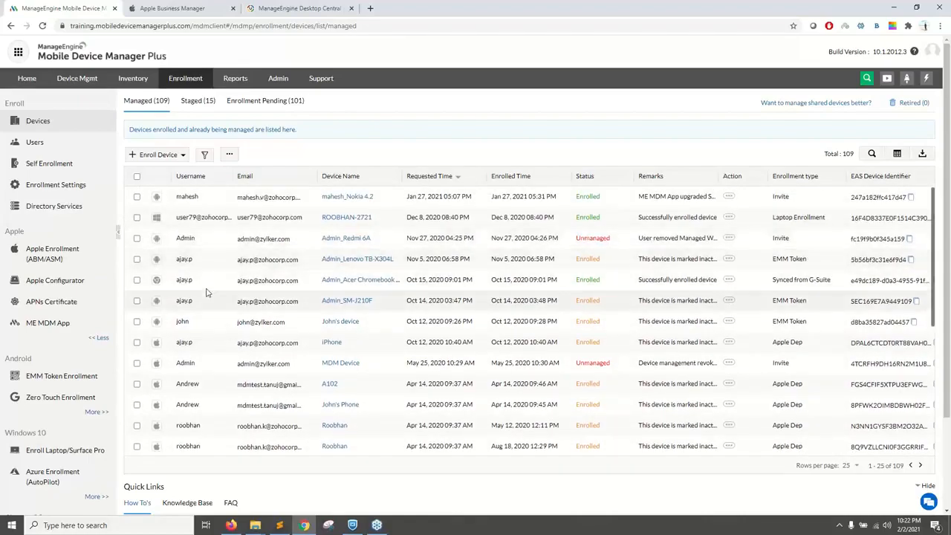
Step: View the presentation slide on sending out invites and return to the Mobile Device Manager Plus console
{"action": "key", "text": "alt+Tab"}
{"action": "key", "text": "Right"}
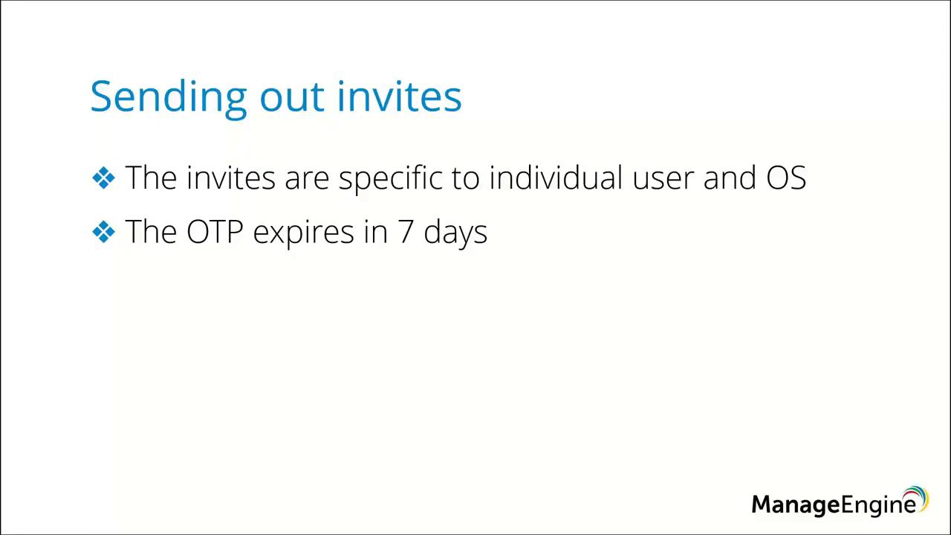
{"action": "key", "text": "alt+Tab"}
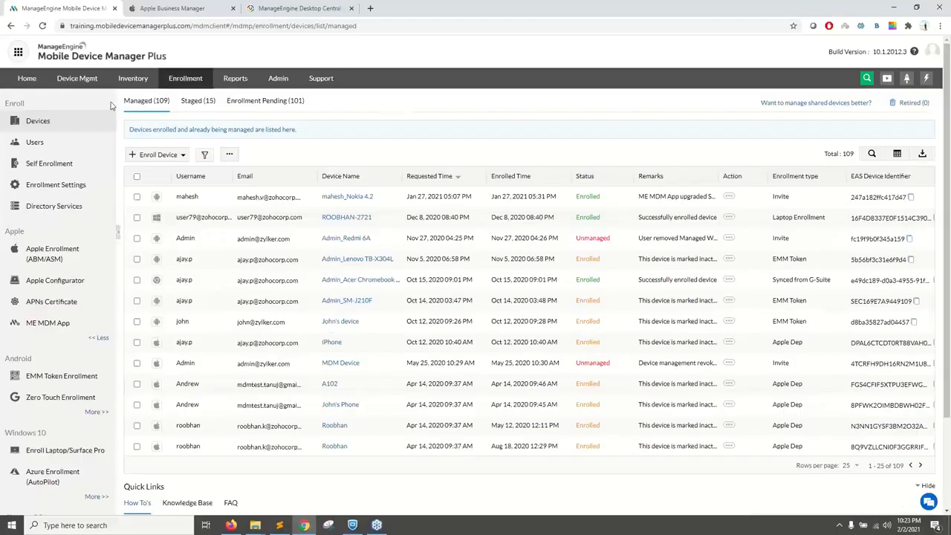
Step: Examine the example CSV format for Bulk Enrollment, and close the sample page and the import dialog without importing
{"action": "left_click", "coordinate": [229, 156]}
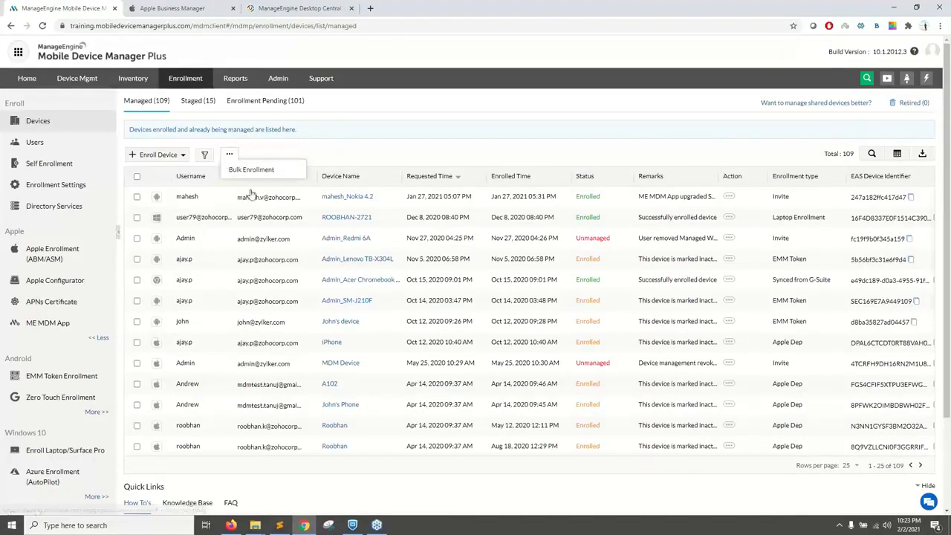
{"action": "left_click", "coordinate": [251, 170]}
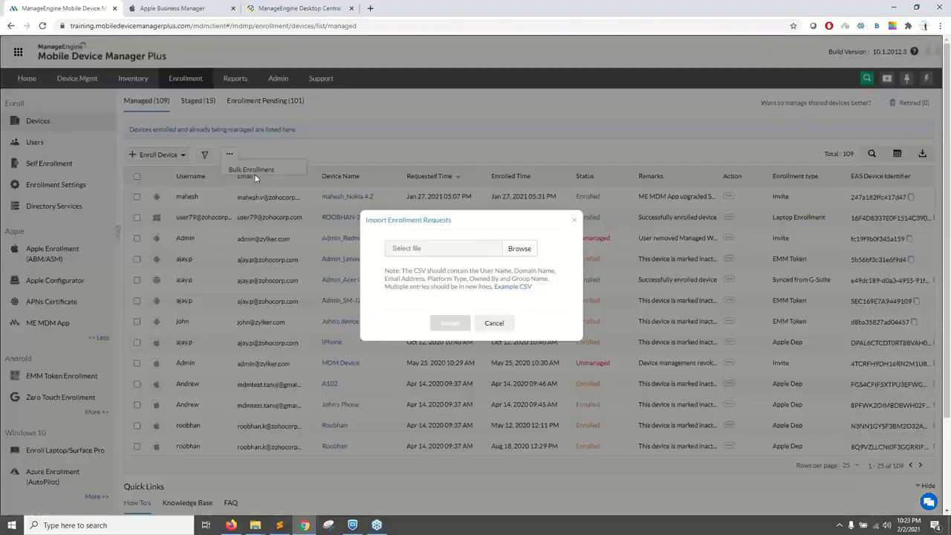
{"action": "left_click", "coordinate": [511, 287]}
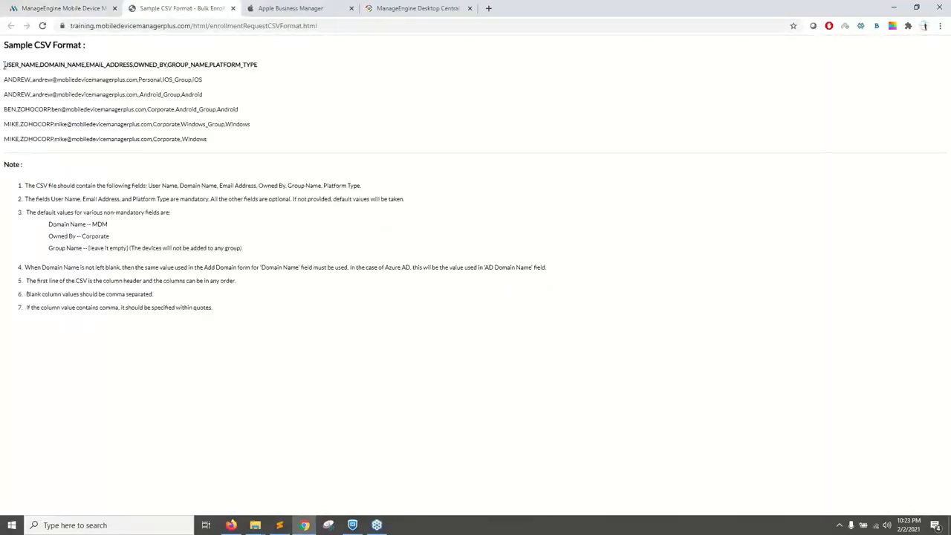
{"action": "left_click_drag", "start_coordinate": [5, 65], "coordinate": [128, 65]}
{"action": "left_click_drag", "start_coordinate": [213, 65], "coordinate": [259, 64]}
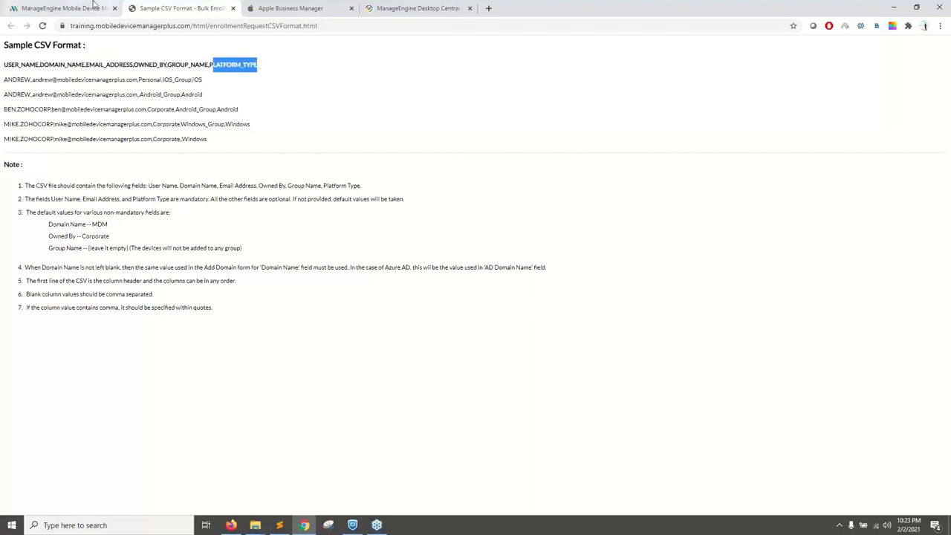
{"action": "left_click", "coordinate": [63, 8]}
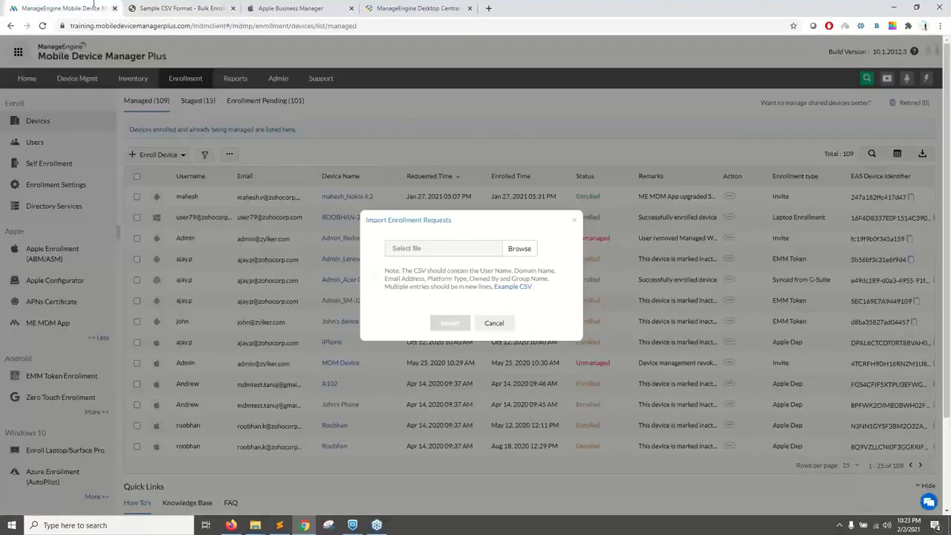
{"action": "left_click", "coordinate": [507, 324]}
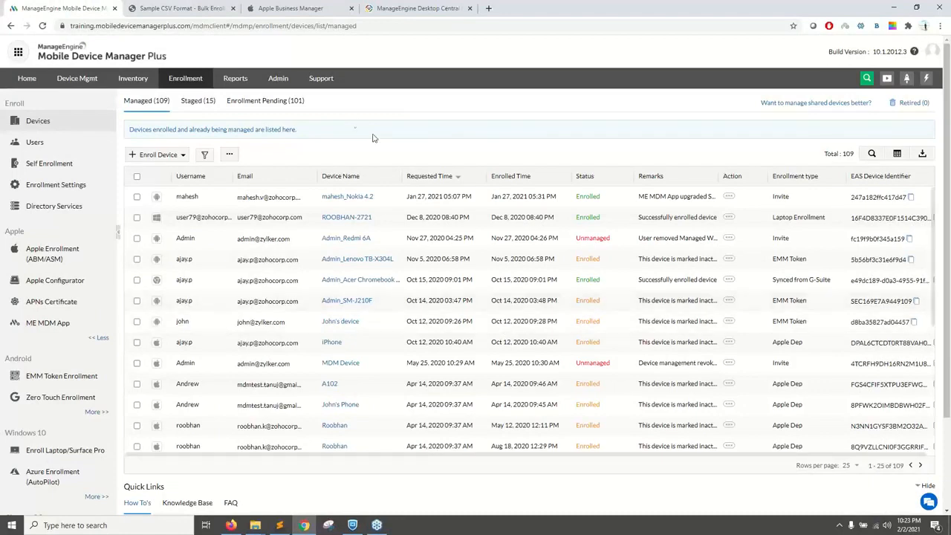
{"action": "left_click", "coordinate": [232, 16]}
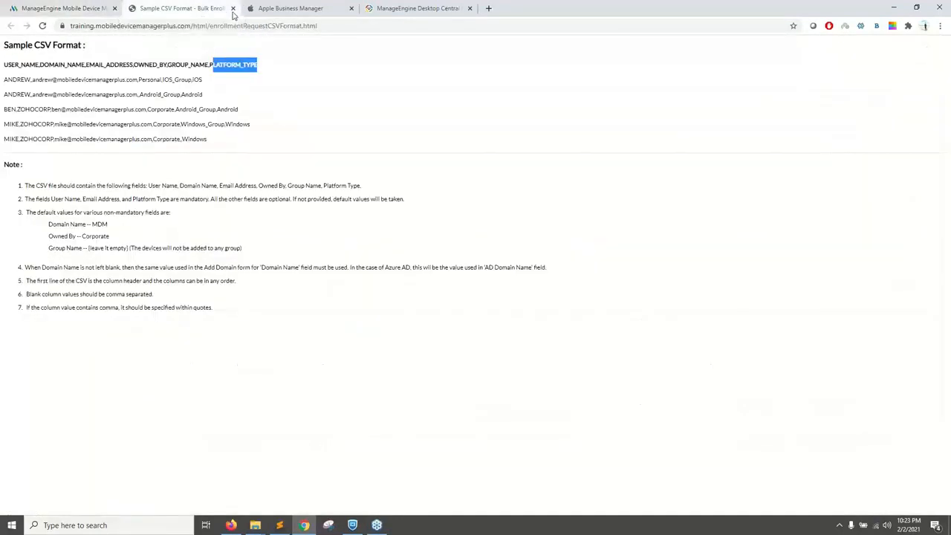
{"action": "left_click", "coordinate": [233, 8]}
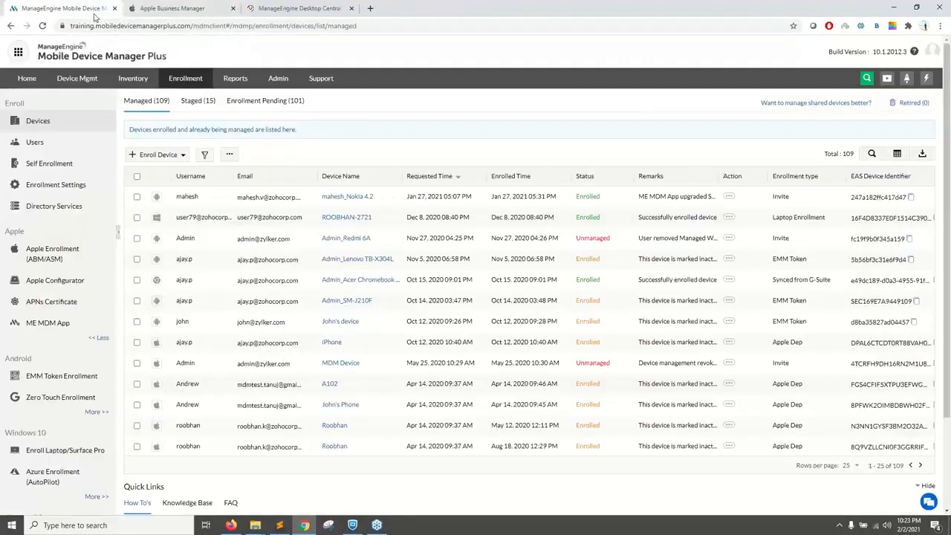
Step: Advance the presentation, return to Mobile Device Manager Plus and open the Self Enrollment settings
{"action": "key", "text": "alt+Tab"}
{"action": "key", "text": "Right"}
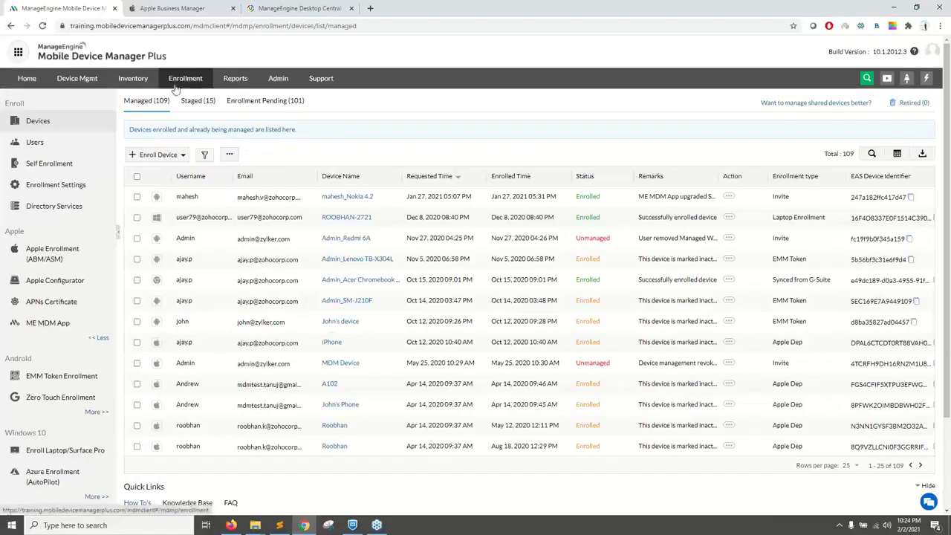
{"action": "left_click", "coordinate": [66, 165]}
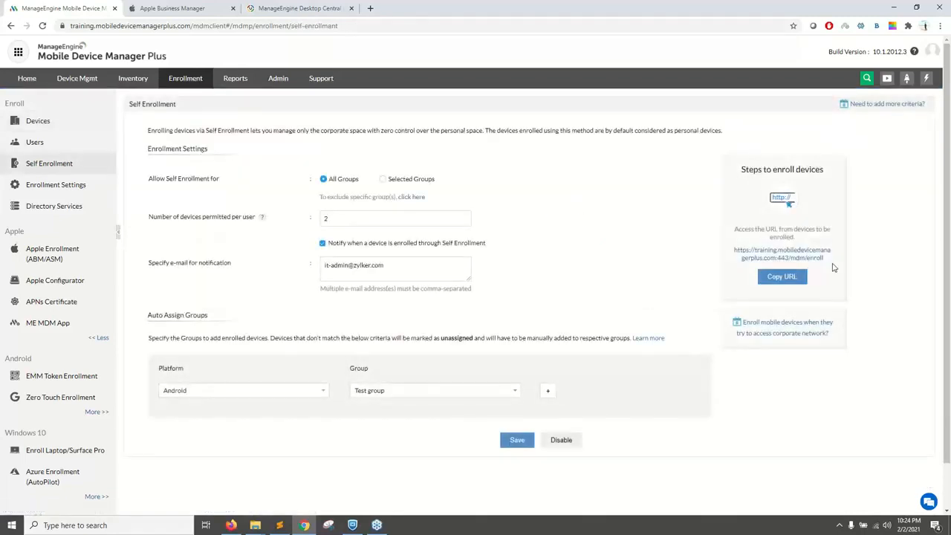
Step: Try allowing self enrollment for Selected Groups only, and set it back to All Groups
{"action": "left_click_drag", "start_coordinate": [832, 260], "coordinate": [696, 251]}
{"action": "left_click", "coordinate": [663, 245]}
{"action": "left_click", "coordinate": [383, 179]}
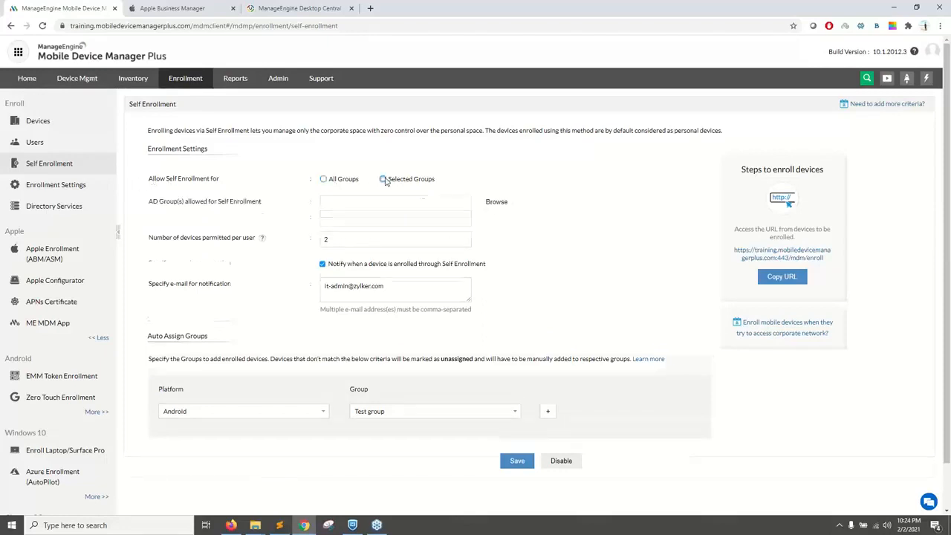
{"action": "left_click", "coordinate": [327, 180]}
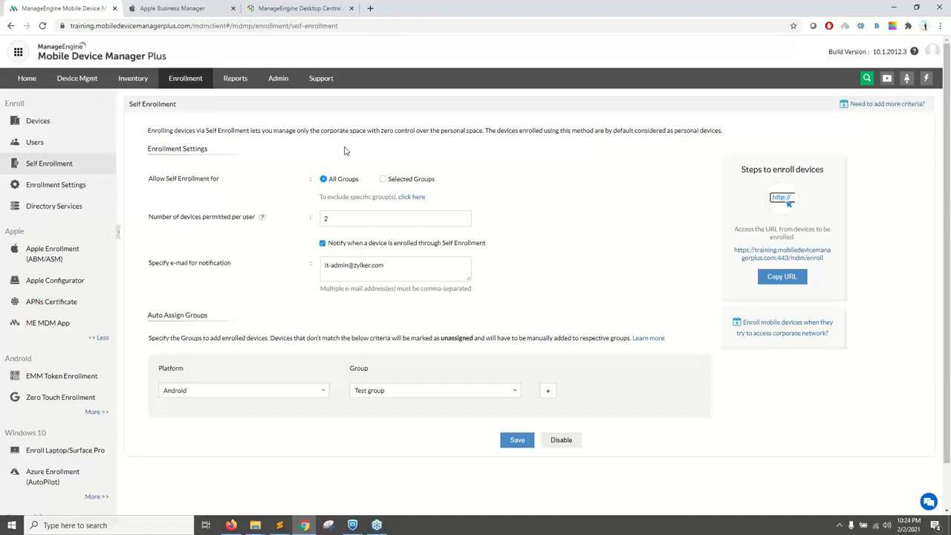
Step: Open Directory Services in a separate browser tab, check the domain types that can be added, and return to Self Enrollment
{"action": "right_click", "coordinate": [72, 202]}
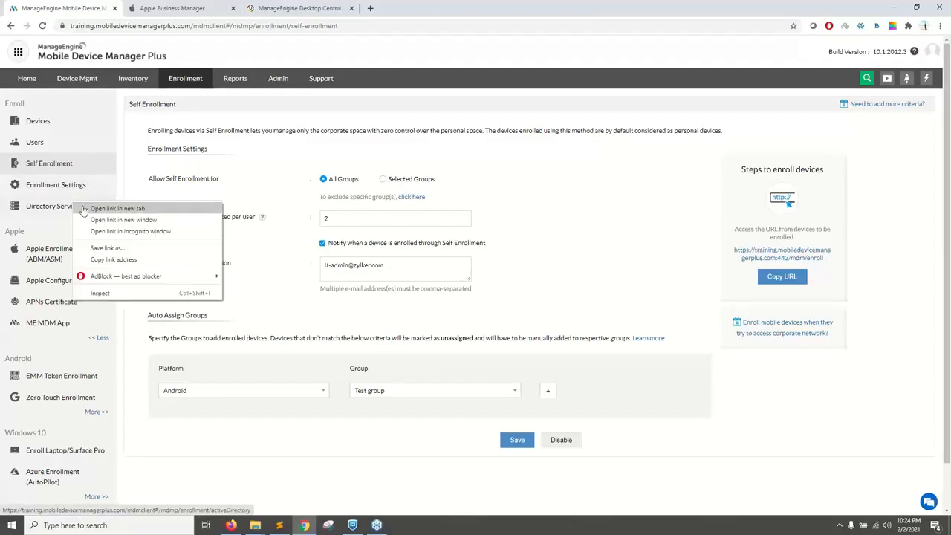
{"action": "left_click", "coordinate": [111, 209]}
{"action": "left_click", "coordinate": [174, 9]}
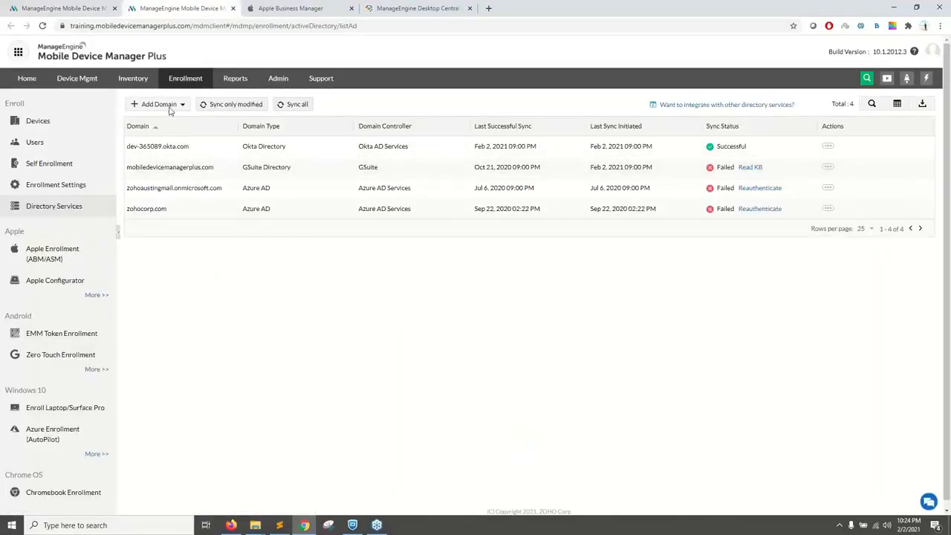
{"action": "left_click_drag", "start_coordinate": [300, 170], "coordinate": [257, 169]}
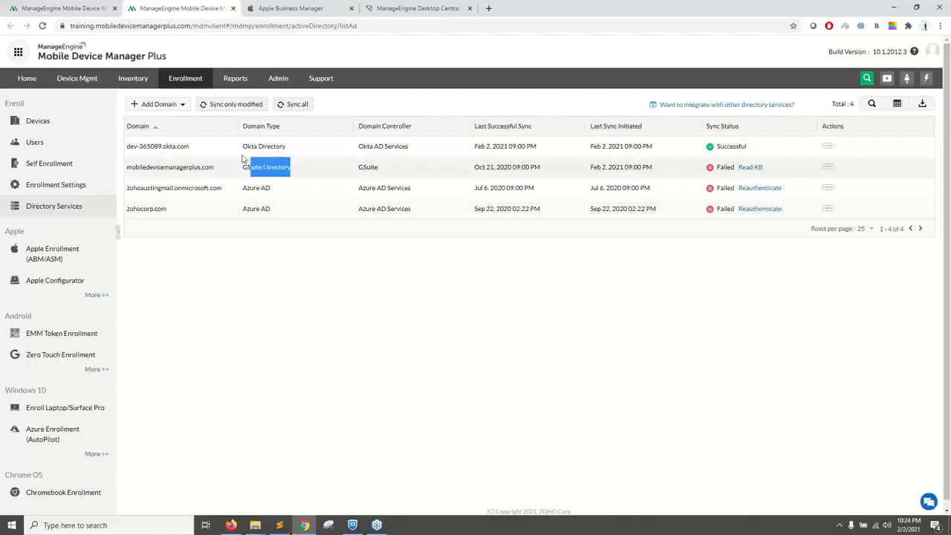
{"action": "left_click", "coordinate": [175, 105]}
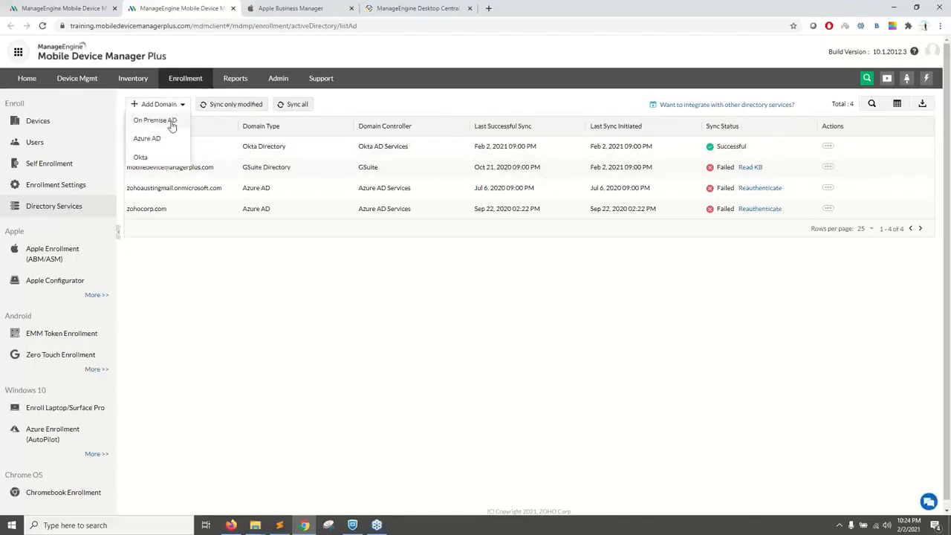
{"action": "left_click", "coordinate": [221, 265]}
{"action": "left_click", "coordinate": [82, 8]}
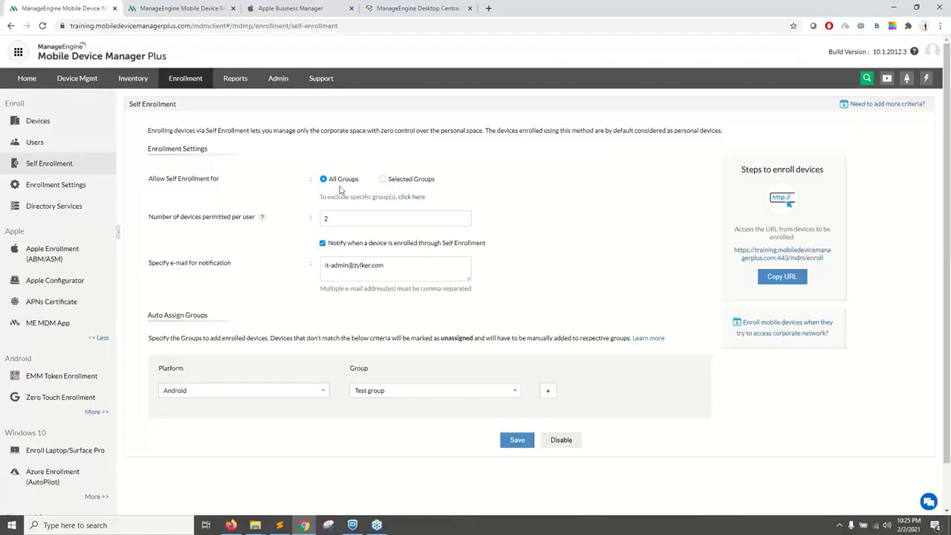
Step: Allow self enrollment for Selected Groups, and view the available directory groups without choosing one
{"action": "left_click", "coordinate": [384, 180]}
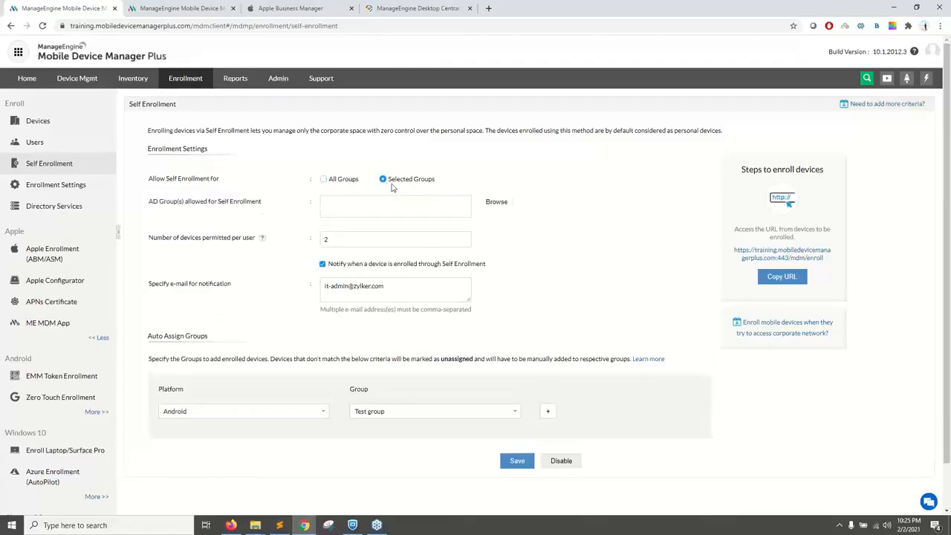
{"action": "left_click", "coordinate": [494, 203]}
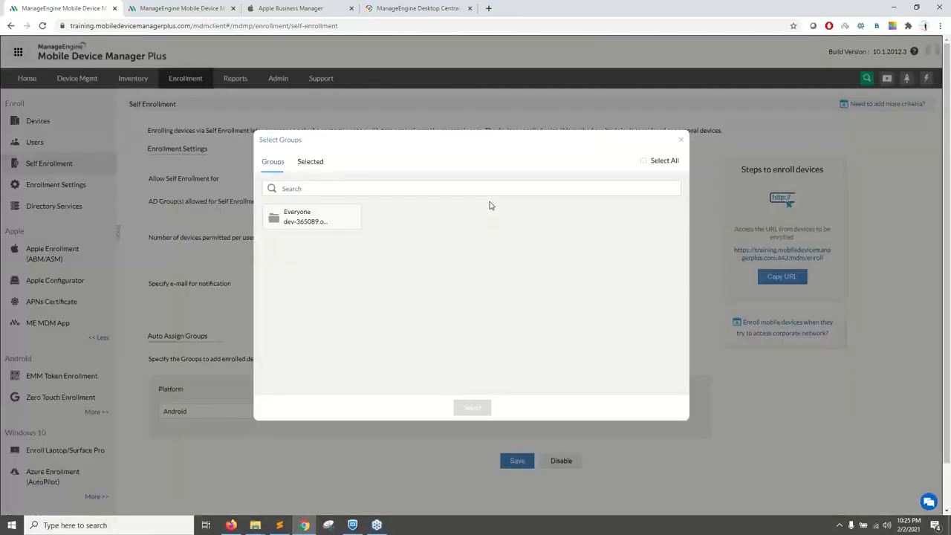
{"action": "left_click", "coordinate": [681, 142]}
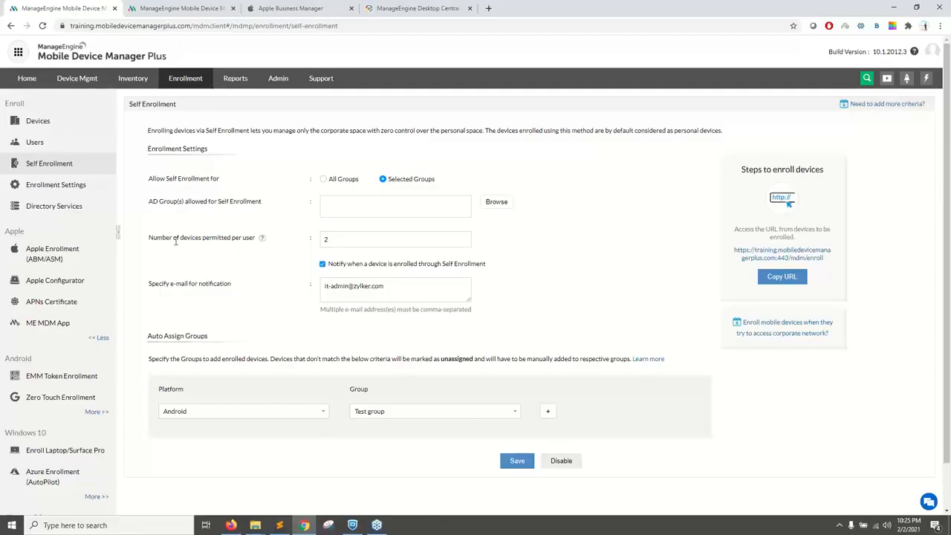
{"action": "left_click_drag", "start_coordinate": [147, 242], "coordinate": [193, 241]}
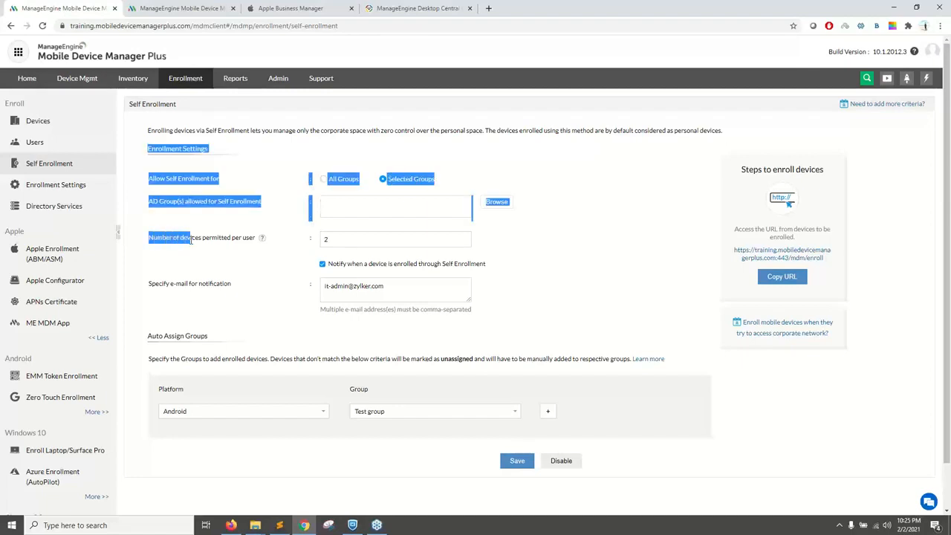
{"action": "left_click", "coordinate": [192, 241]}
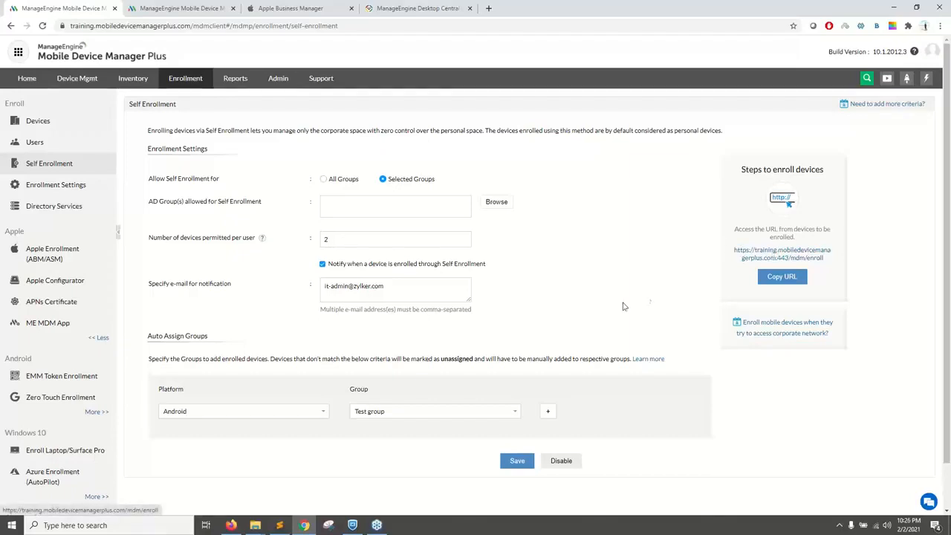
Step: Add an auto-assign rule that places self-enrolled Apple devices in the NEW Drivers group
{"action": "scroll", "coordinate": [260, 355], "scroll_direction": "down", "scroll_amount": 1}
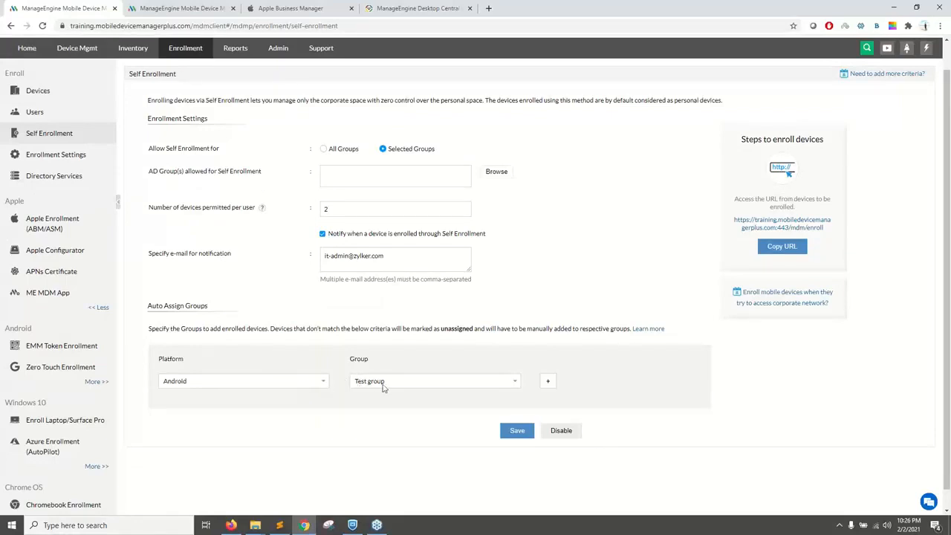
{"action": "left_click", "coordinate": [547, 381]}
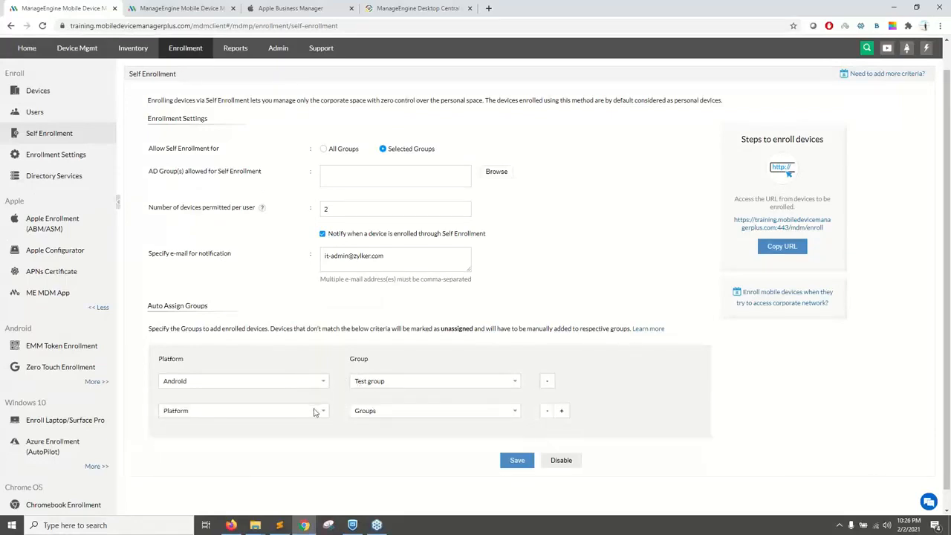
{"action": "left_click", "coordinate": [314, 410]}
{"action": "left_click", "coordinate": [279, 430]}
{"action": "left_click", "coordinate": [382, 415]}
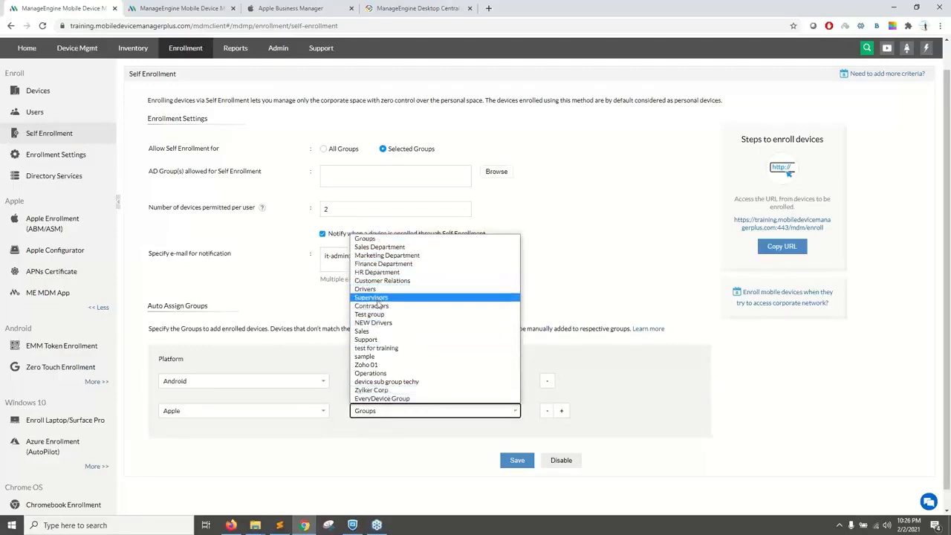
{"action": "left_click", "coordinate": [377, 324]}
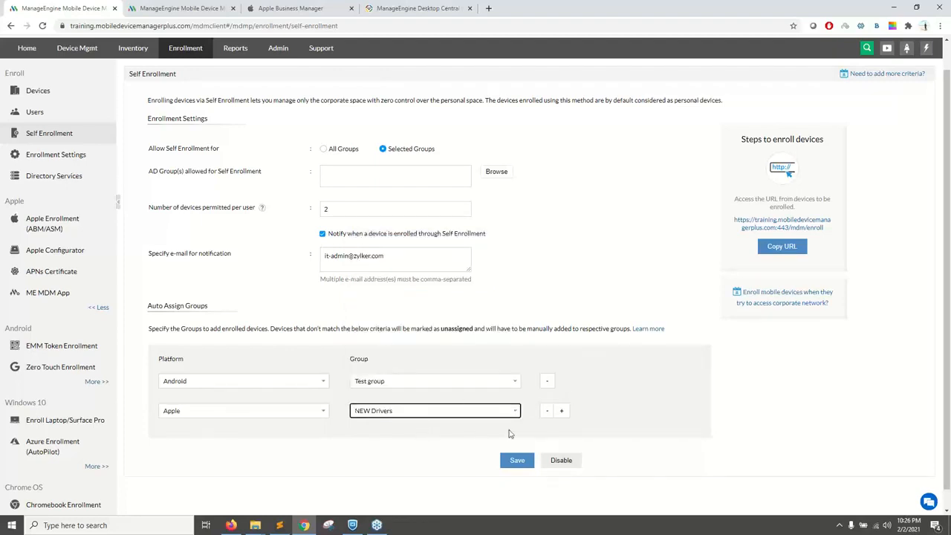
{"action": "left_click", "coordinate": [446, 429]}
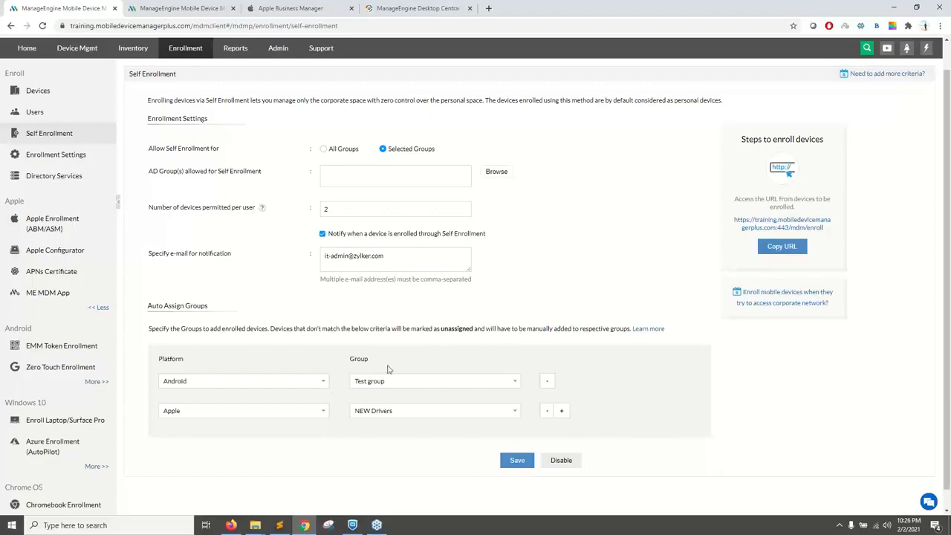
{"action": "left_click_drag", "start_coordinate": [388, 368], "coordinate": [346, 360]}
{"action": "left_click", "coordinate": [268, 452]}
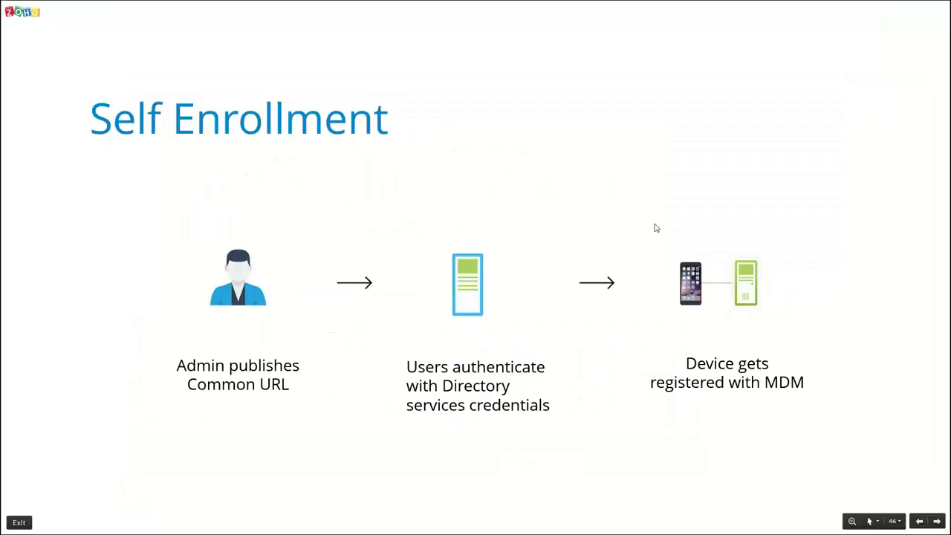
Step: Switch to the presentation and view the Self Enrollment slide on the device-side steps
{"action": "key", "text": "Right"}
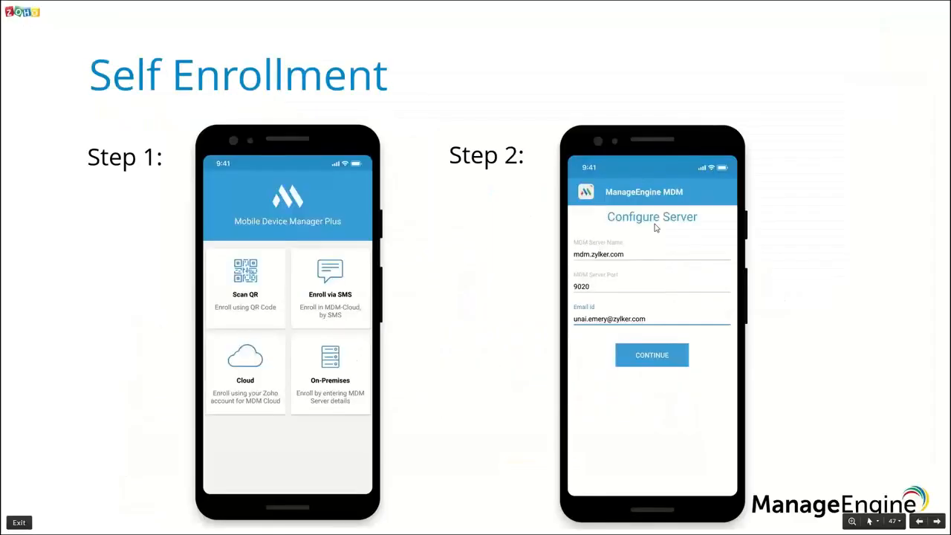
{"action": "key", "text": "alt+Tab"}
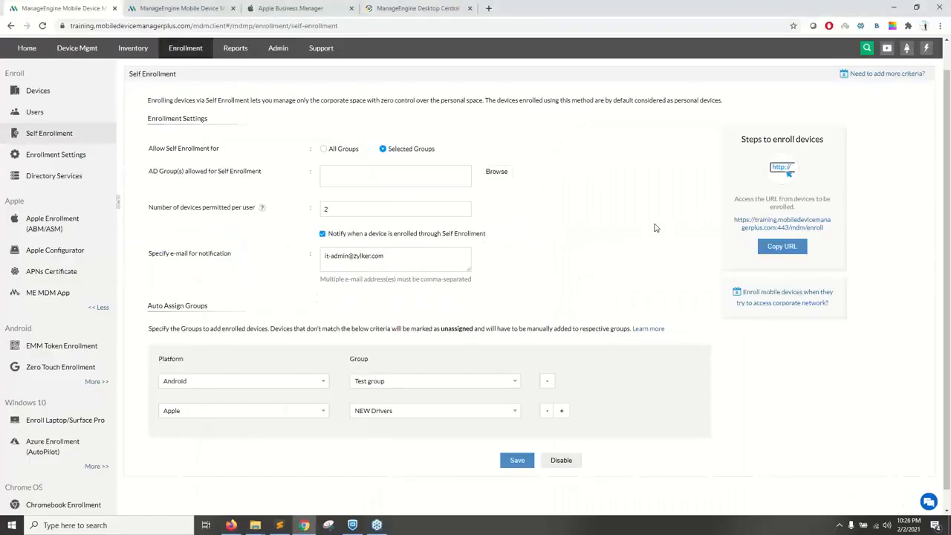
{"action": "key", "text": "alt+Tab"}
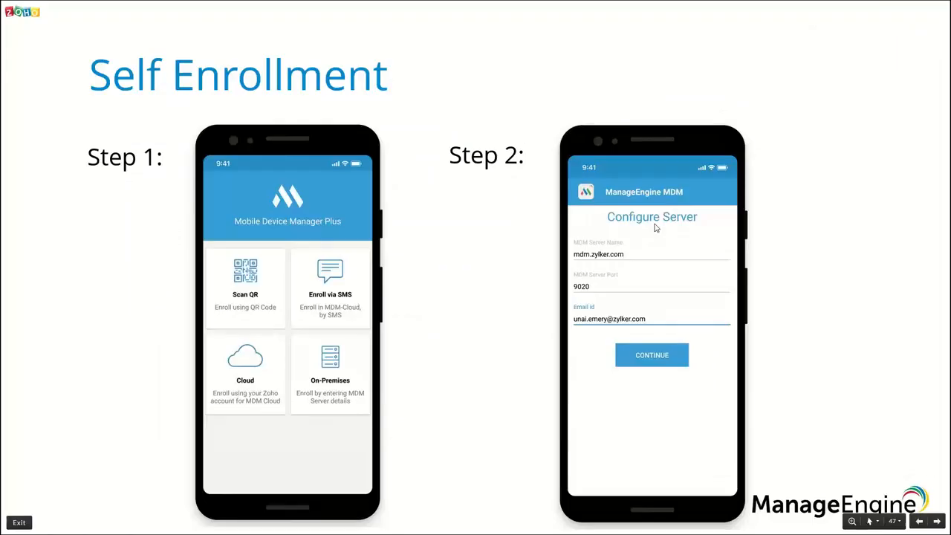
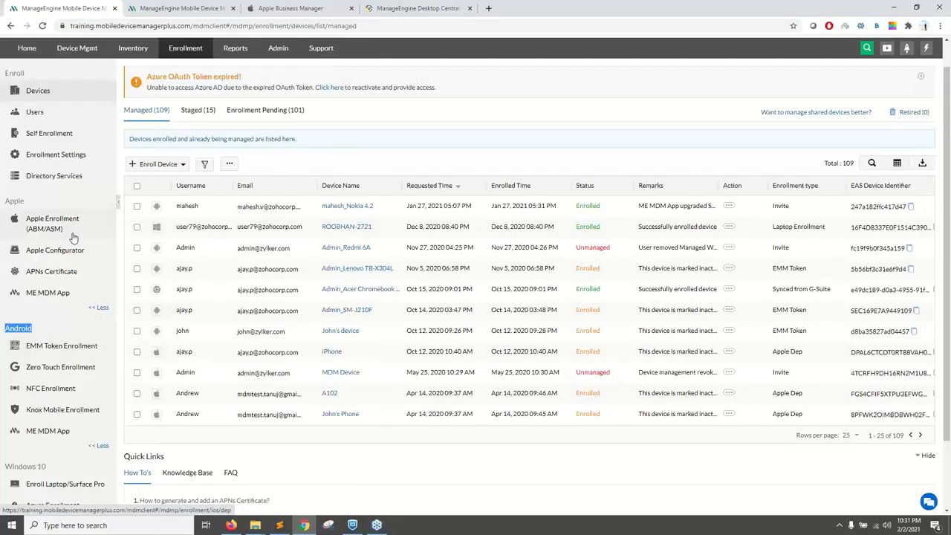
Step: View the configured servers under Apple Enrollment (ABM/ASM), and open the Add Server wizard
{"action": "left_click", "coordinate": [58, 232]}
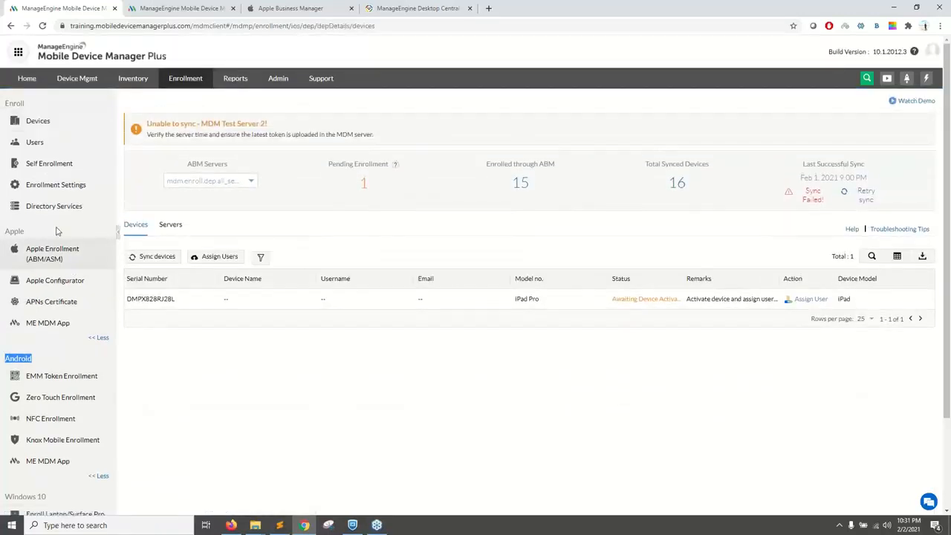
{"action": "left_click", "coordinate": [171, 224]}
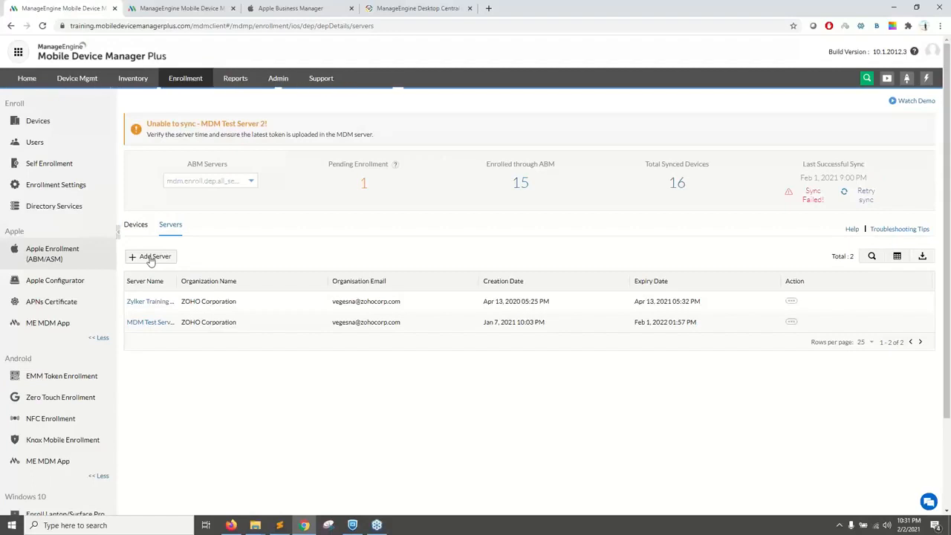
{"action": "left_click", "coordinate": [151, 257]}
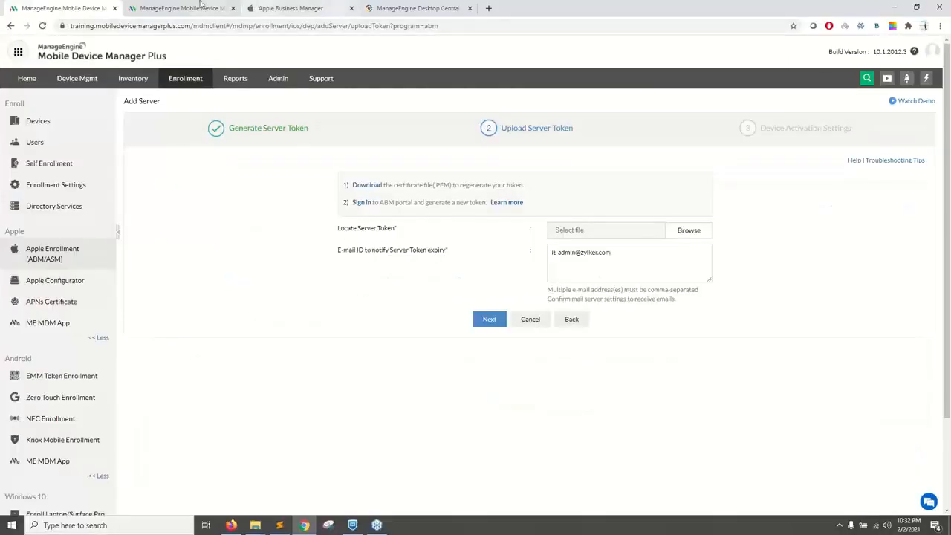
Step: Switch to Desktop Central and start adding a server for business devices under Apple Enrollment (ABM/ASM)
{"action": "left_click", "coordinate": [197, 9]}
{"action": "left_click", "coordinate": [401, 8]}
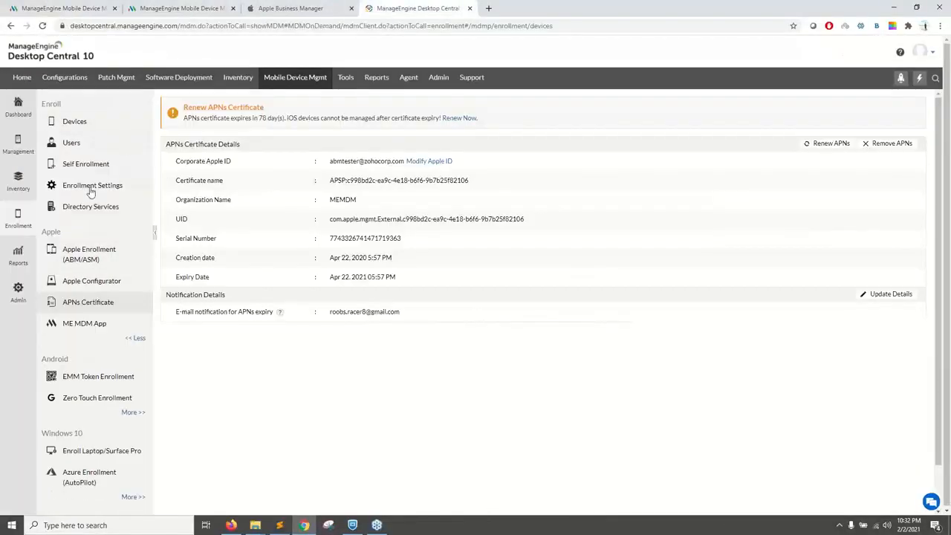
{"action": "left_click", "coordinate": [90, 254]}
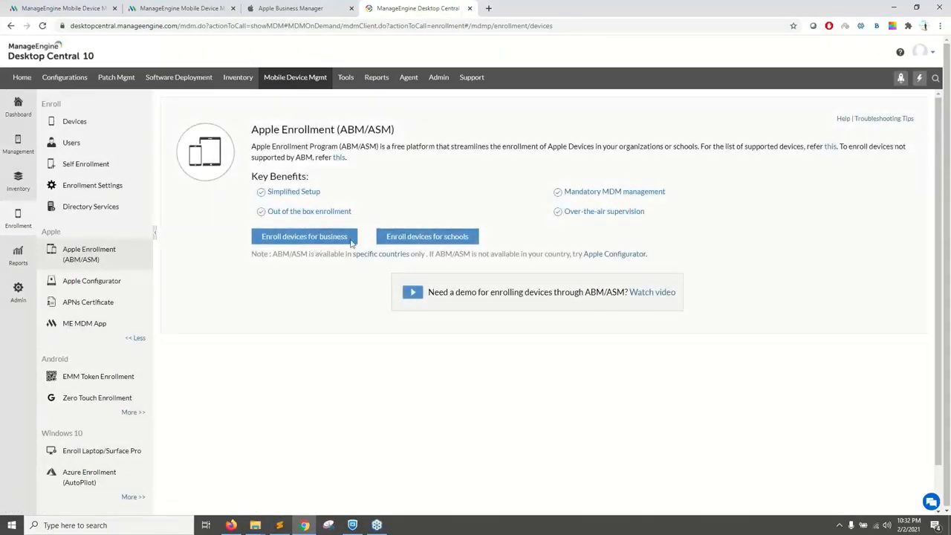
{"action": "left_click", "coordinate": [350, 240]}
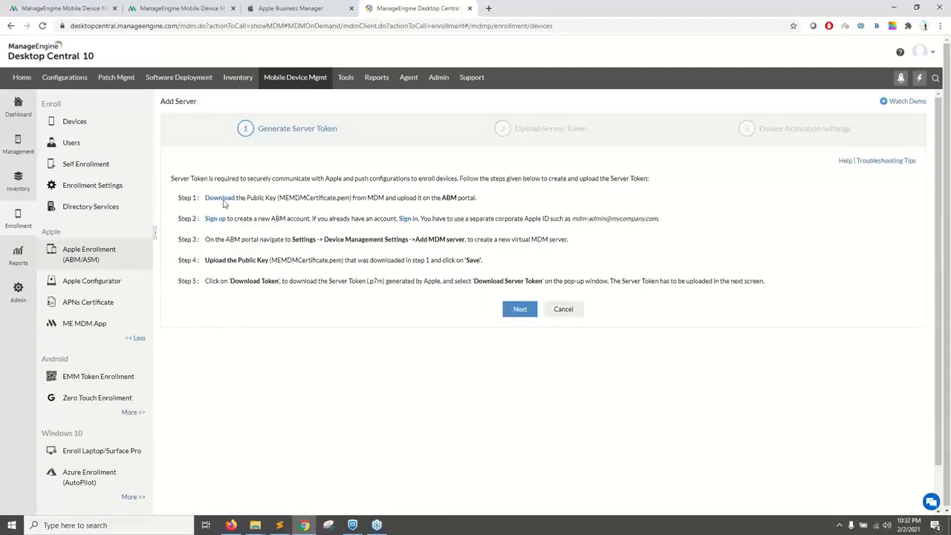
Step: View the Apple Business Manager organization sign-up form, and return to the server token instructions in Desktop Central
{"action": "left_click", "coordinate": [214, 220]}
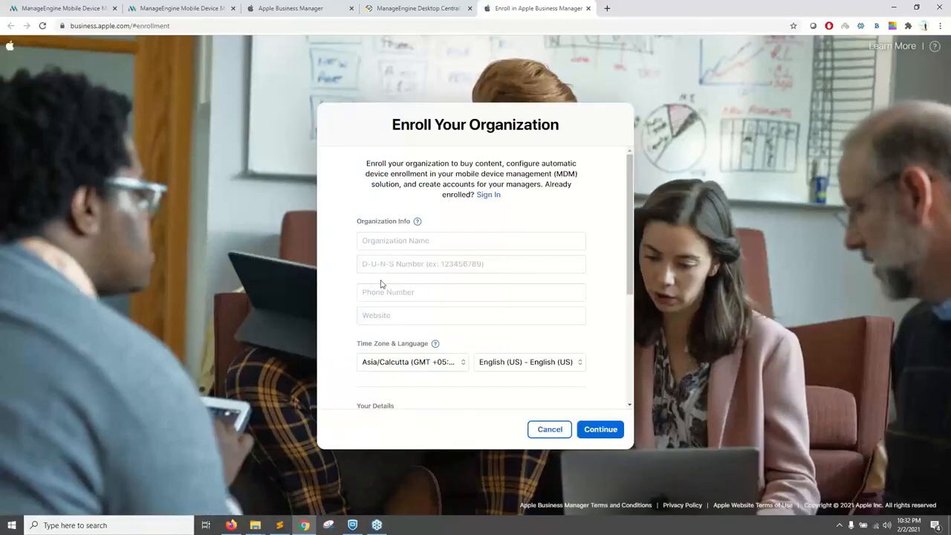
{"action": "left_click", "coordinate": [422, 10]}
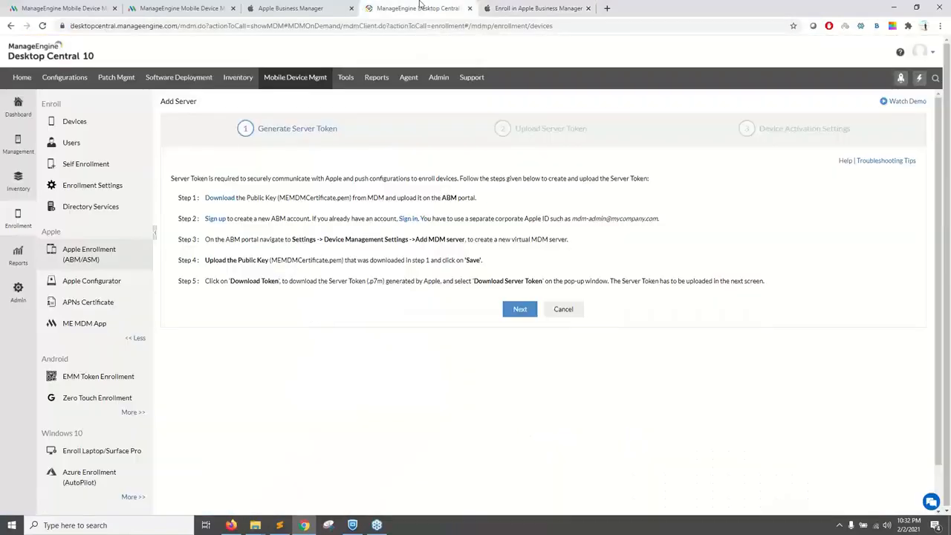
{"action": "left_click", "coordinate": [165, 7]}
{"action": "left_click", "coordinate": [402, 7]}
Step: Open Apple Business Manager from the sign-in link in place of the older tab, and go to its Settings
{"action": "left_click", "coordinate": [405, 222]}
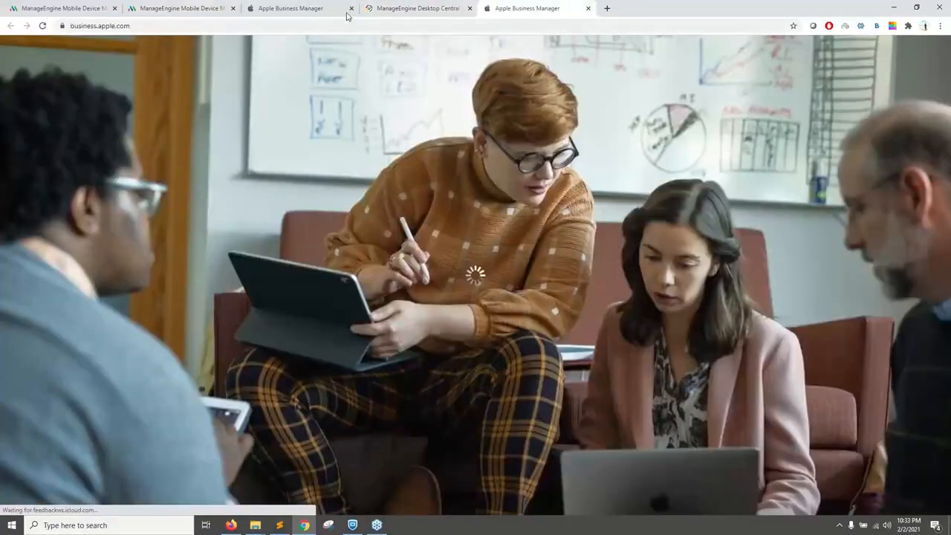
{"action": "left_click", "coordinate": [351, 8]}
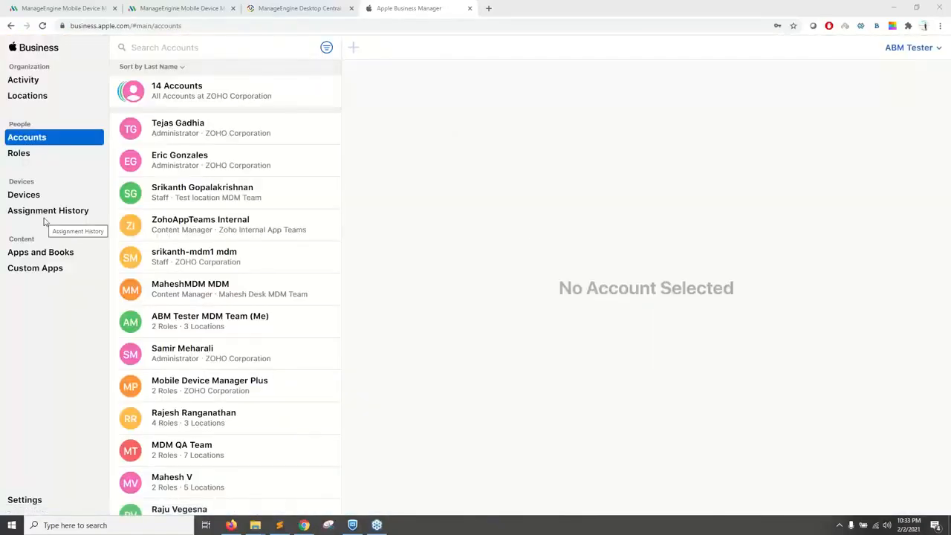
{"action": "left_click", "coordinate": [15, 499]}
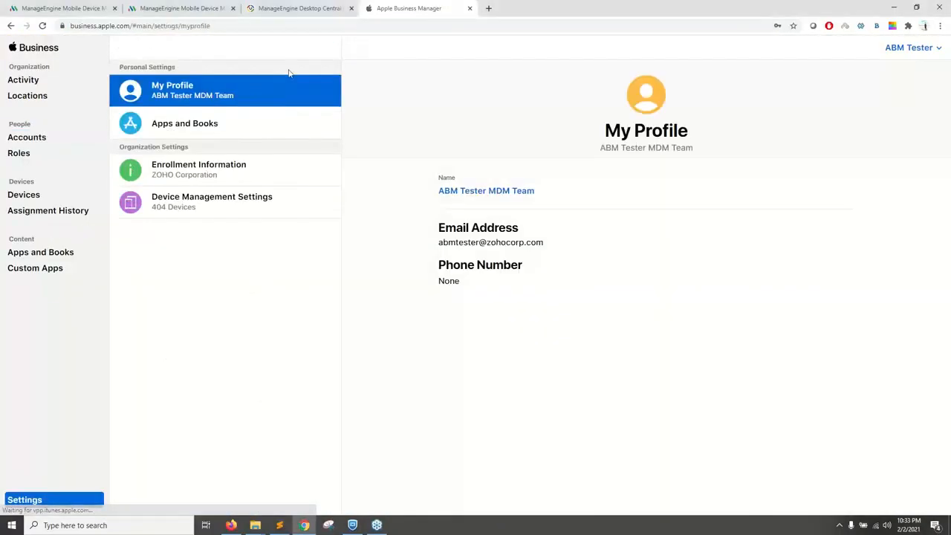
Step: Following instruction step 3, add an MDM server in Apple Business Manager's Device Management Settings and name it MDM webinar
{"action": "left_click", "coordinate": [297, 6]}
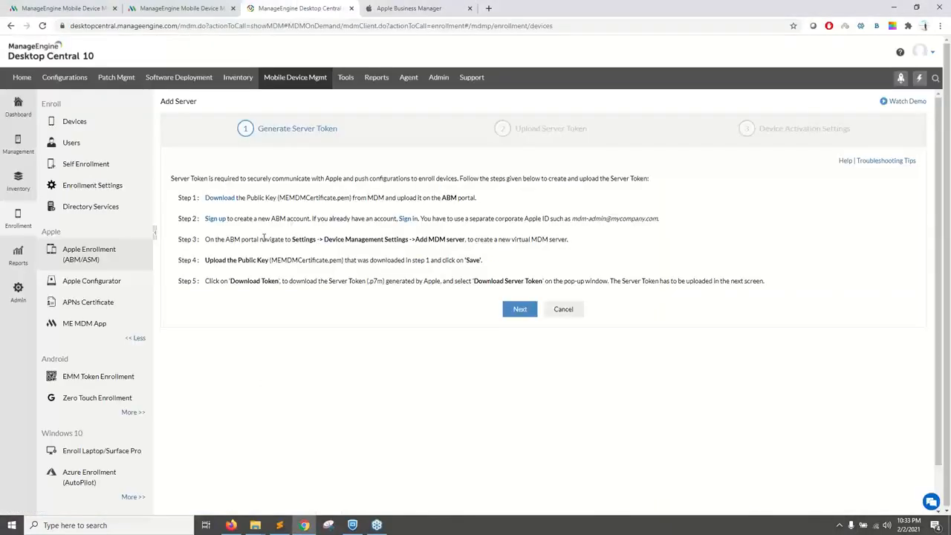
{"action": "left_click_drag", "start_coordinate": [231, 240], "coordinate": [465, 239]}
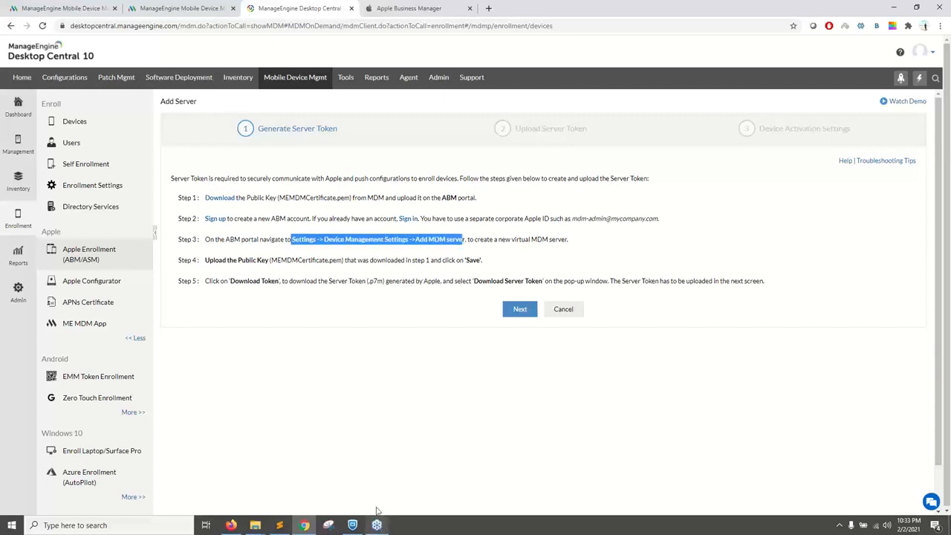
{"action": "left_click", "coordinate": [416, 8]}
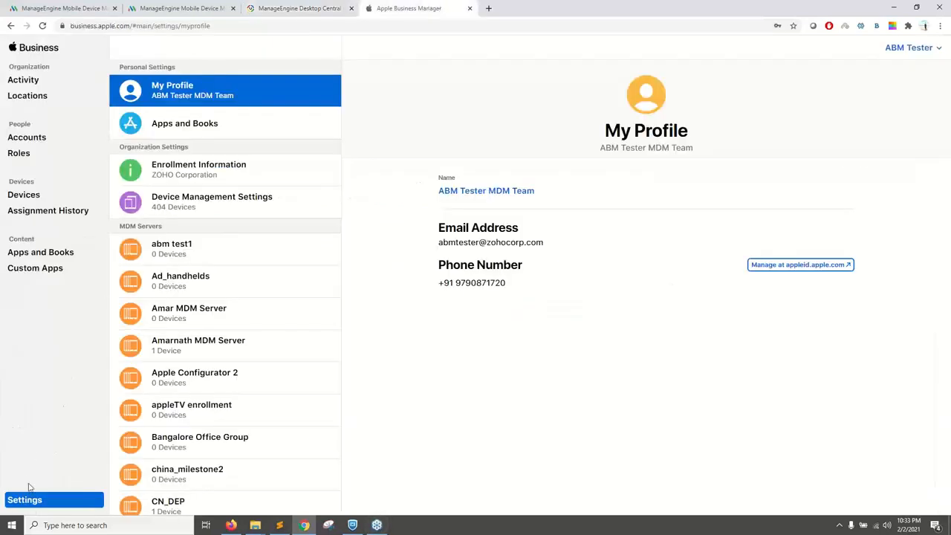
{"action": "left_click", "coordinate": [219, 203]}
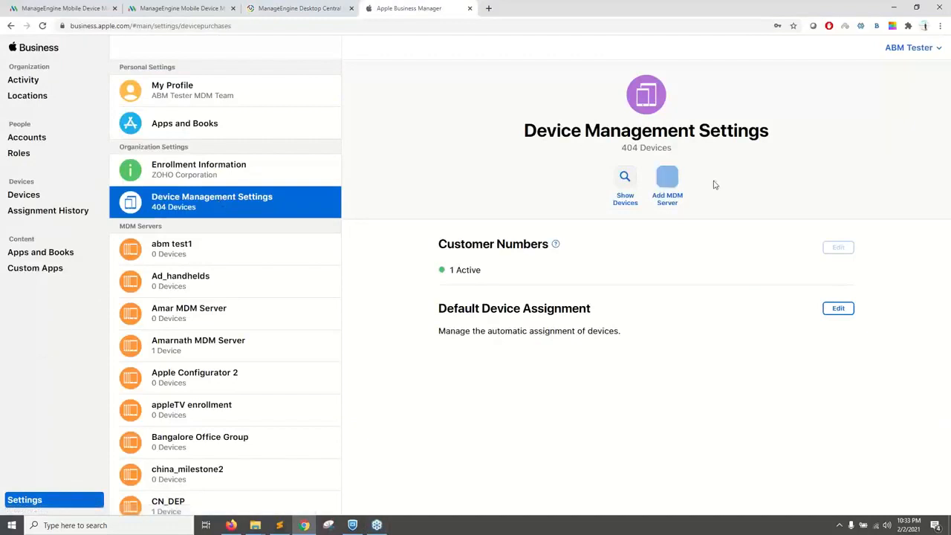
{"action": "left_click", "coordinate": [674, 182]}
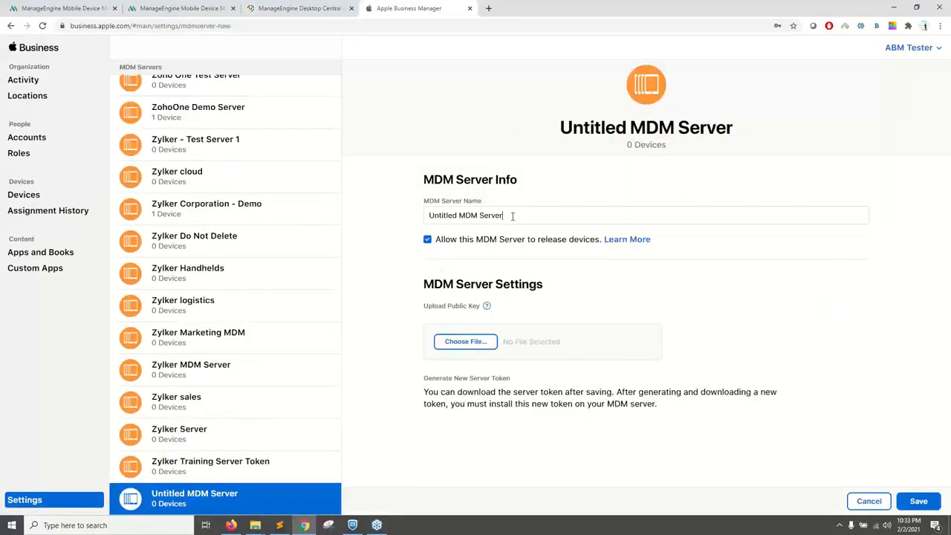
{"action": "left_click_drag", "start_coordinate": [511, 215], "coordinate": [342, 217]}
{"action": "type", "text": "MDM webinar"}
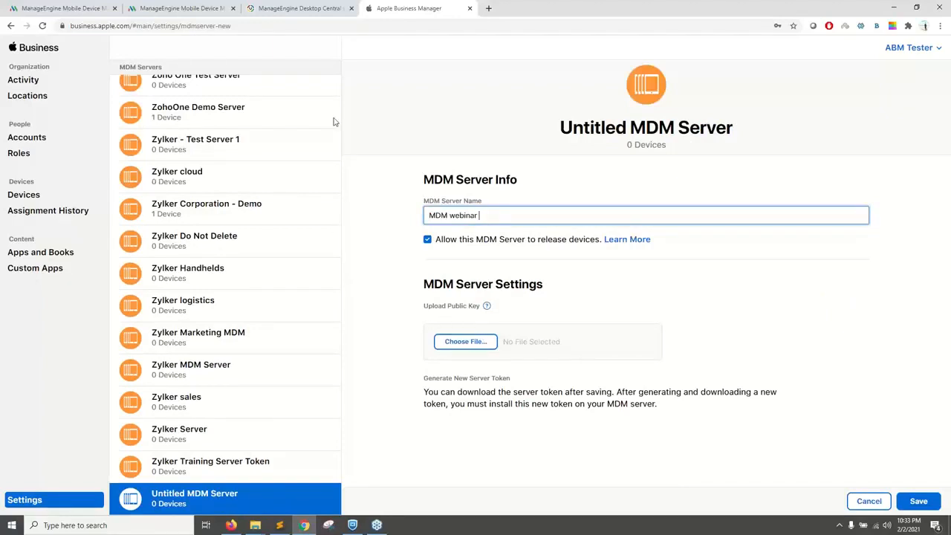
{"action": "left_click", "coordinate": [286, 9]}
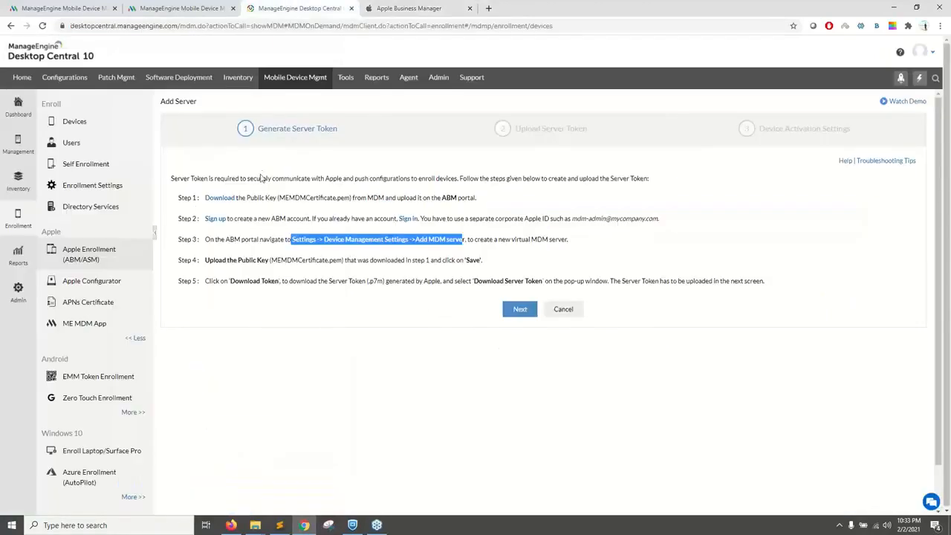
{"action": "left_click", "coordinate": [220, 201]}
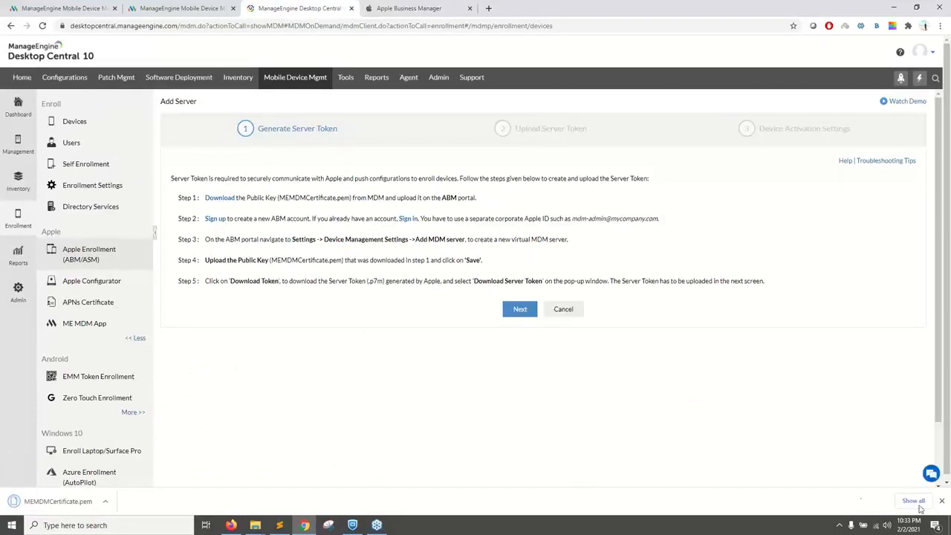
{"action": "left_click", "coordinate": [940, 502]}
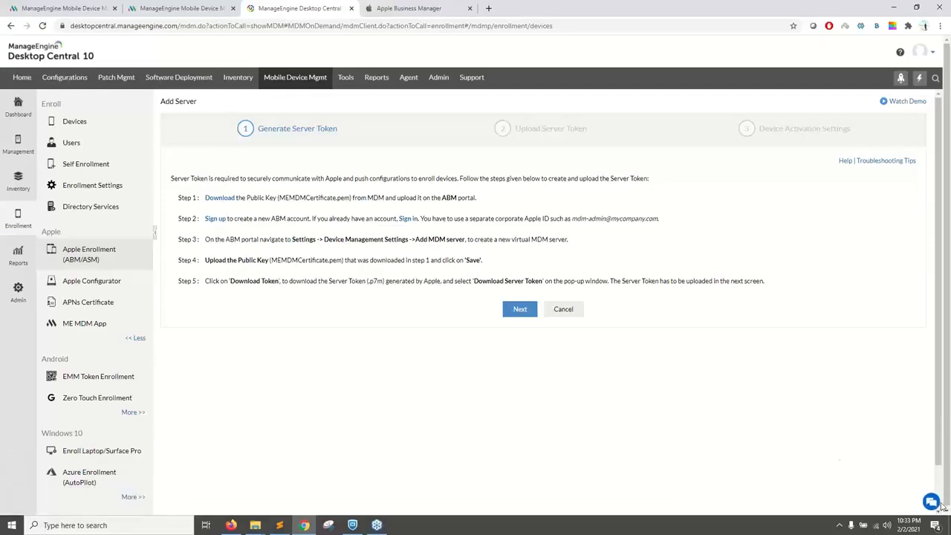
Step: Upload MEMDMCertificate.pem as the new MDM server's public key, and save the server under the name MDM webinar 1
{"action": "left_click", "coordinate": [401, 8]}
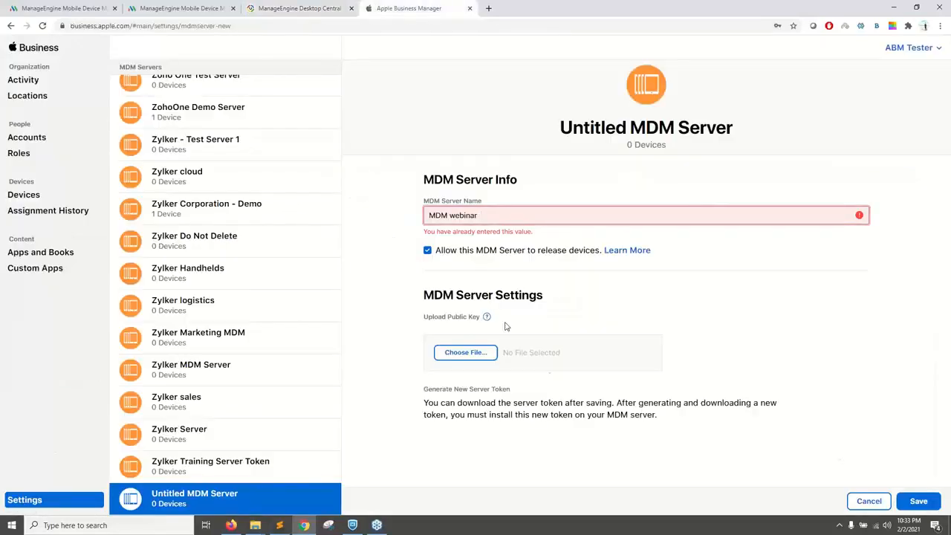
{"action": "left_click", "coordinate": [465, 352]}
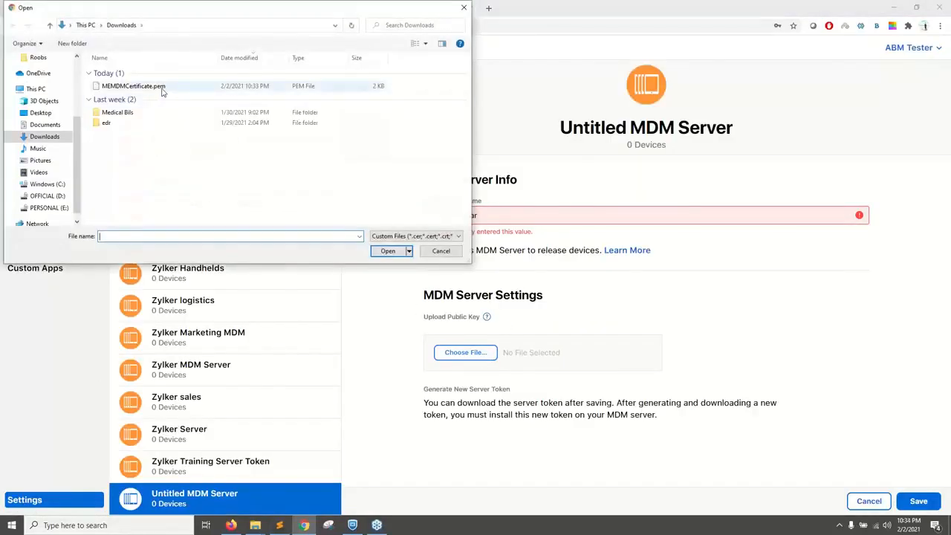
{"action": "left_click", "coordinate": [160, 87]}
{"action": "left_click", "coordinate": [391, 248]}
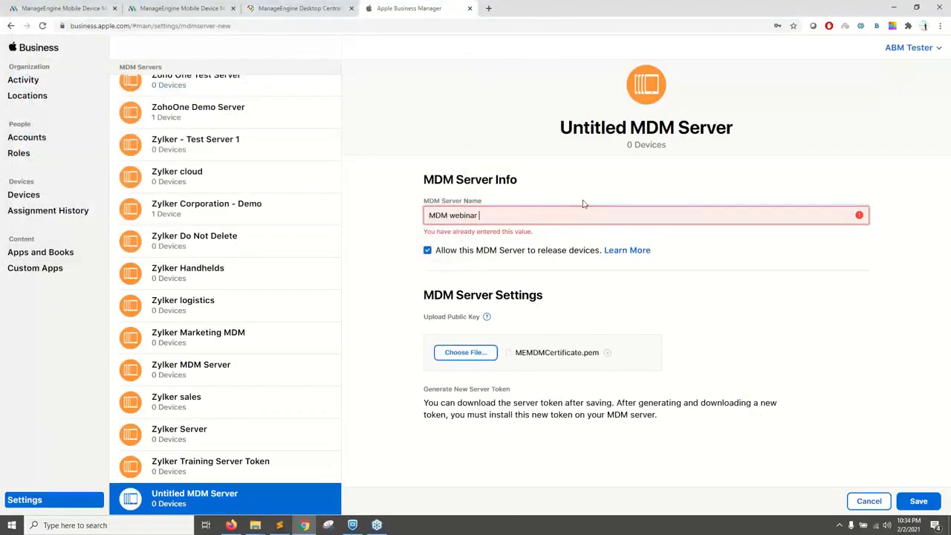
{"action": "type", "text": "1"}
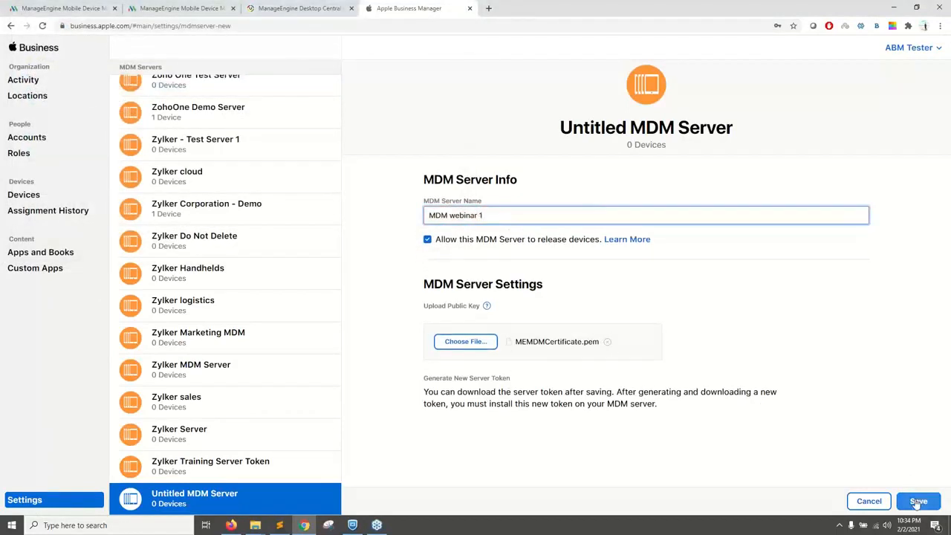
{"action": "left_click", "coordinate": [918, 502]}
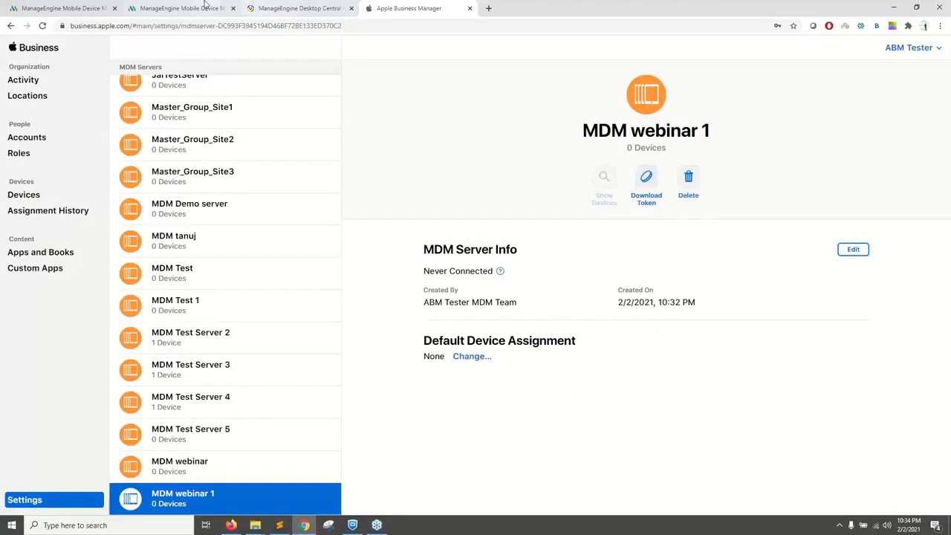
Step: Advance the Desktop Central wizard to Upload Server Token, and download the MDM webinar 1 server token from Apple Business Manager
{"action": "left_click", "coordinate": [296, 8]}
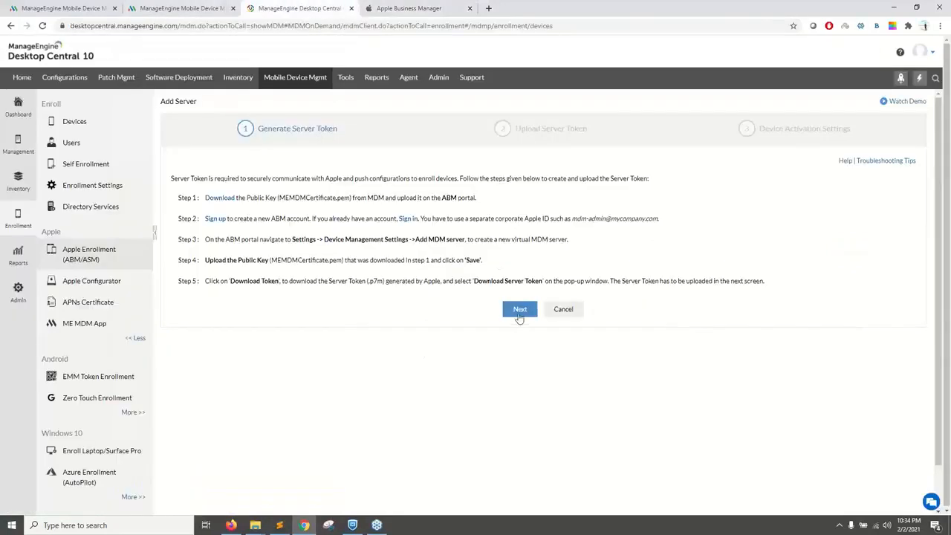
{"action": "left_click", "coordinate": [520, 310]}
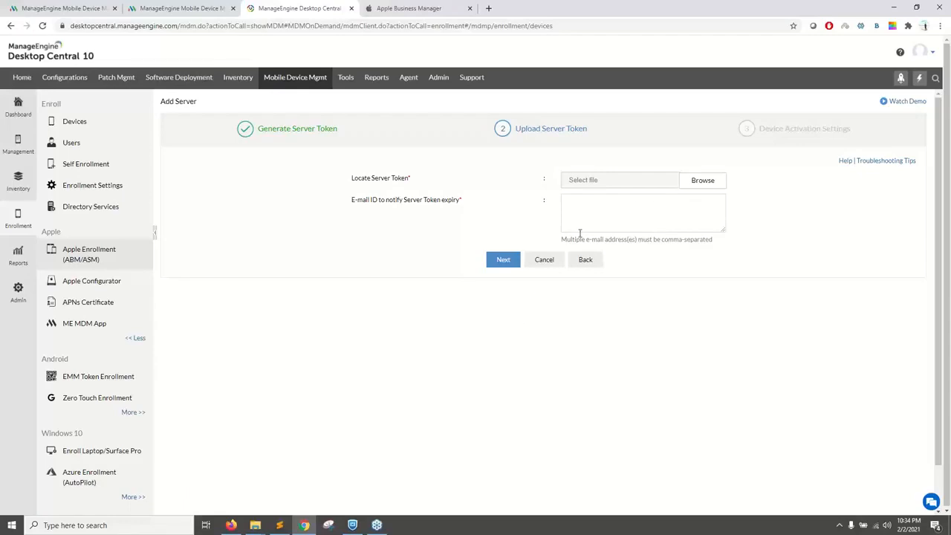
{"action": "left_click", "coordinate": [391, 8]}
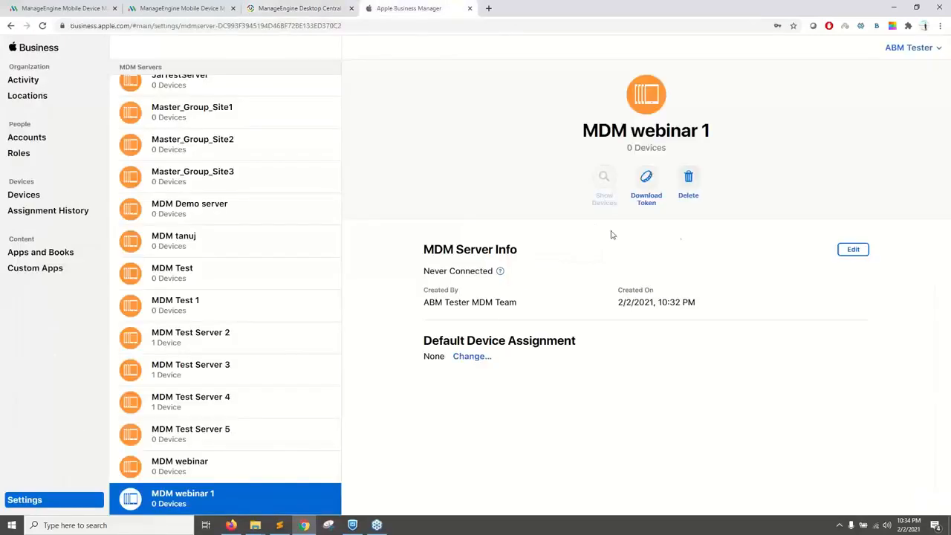
{"action": "left_click", "coordinate": [646, 180]}
{"action": "left_click", "coordinate": [552, 309]}
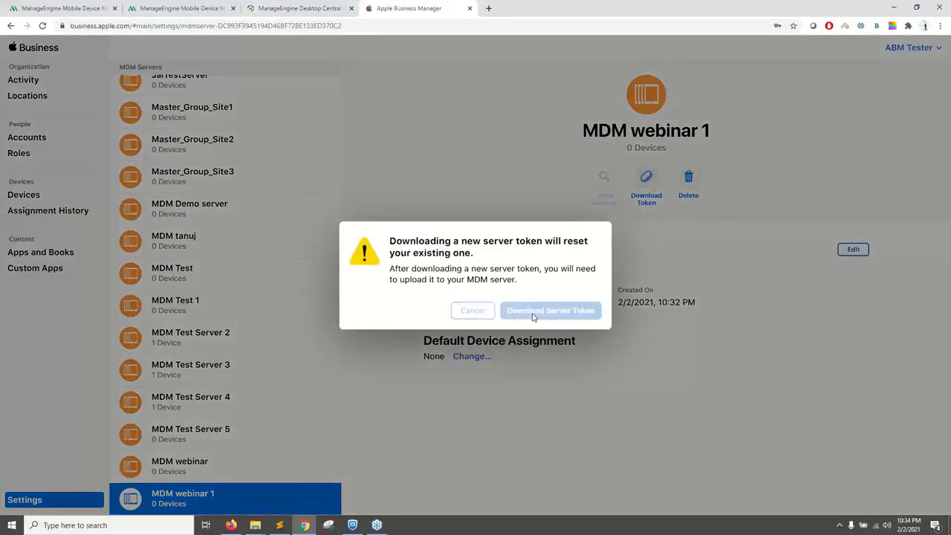
Step: Select the downloaded MDM webinar 1 token file as the server token in Desktop Central
{"action": "left_click", "coordinate": [296, 8]}
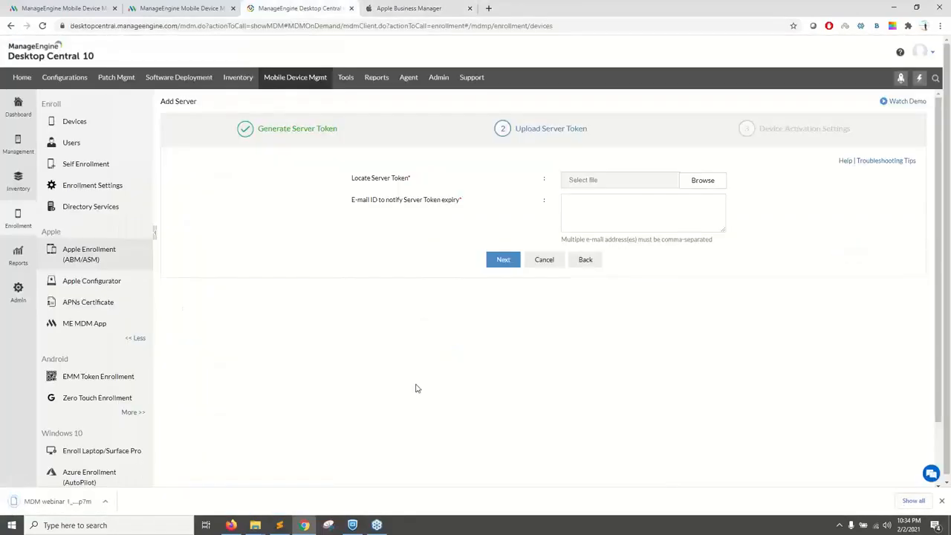
{"action": "left_click", "coordinate": [700, 180]}
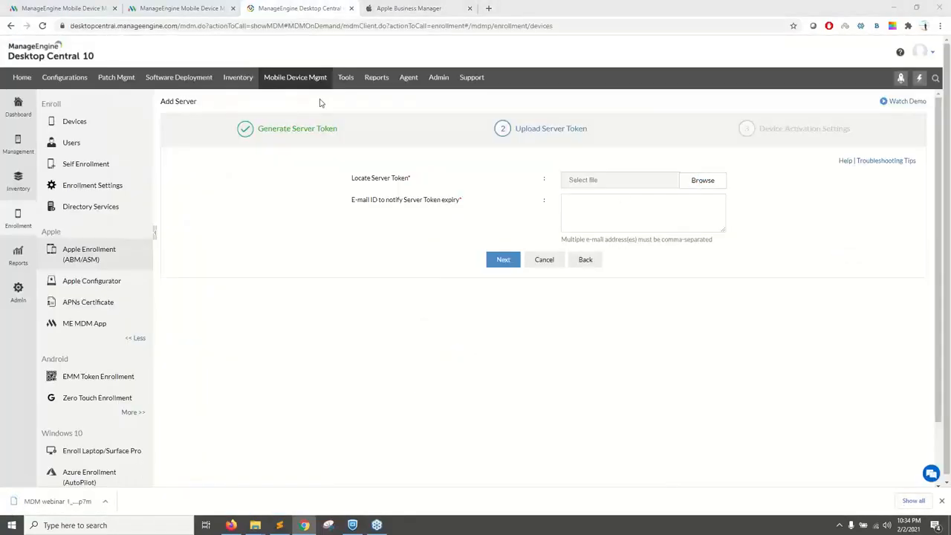
{"action": "double_click", "coordinate": [132, 87]}
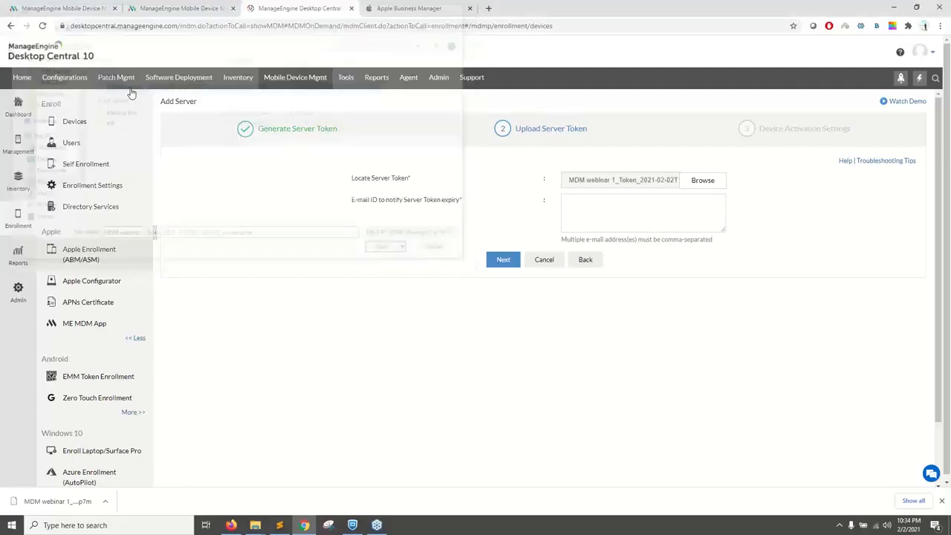
Step: Enter the administrator's e-mail for server token expiry notifications, and continue to Device Activation Settings
{"action": "left_click", "coordinate": [585, 225]}
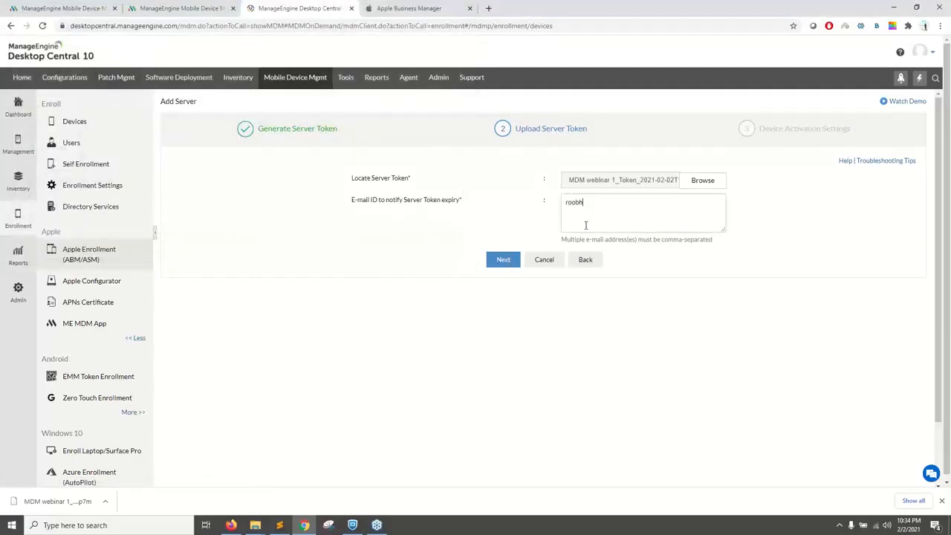
{"action": "left_click", "coordinate": [505, 260]}
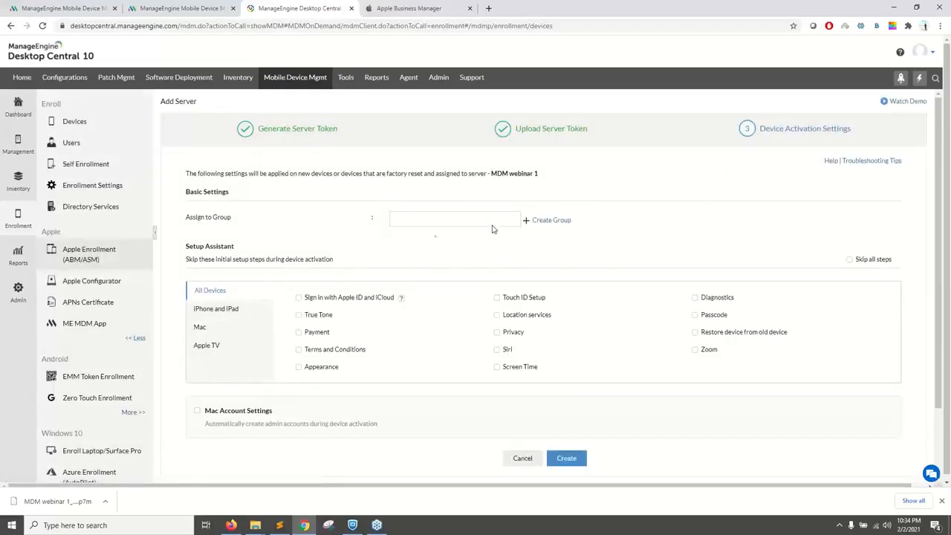
Step: Set the Test group as the assigned group for devices of the MDM webinar 1 server
{"action": "left_click", "coordinate": [415, 217]}
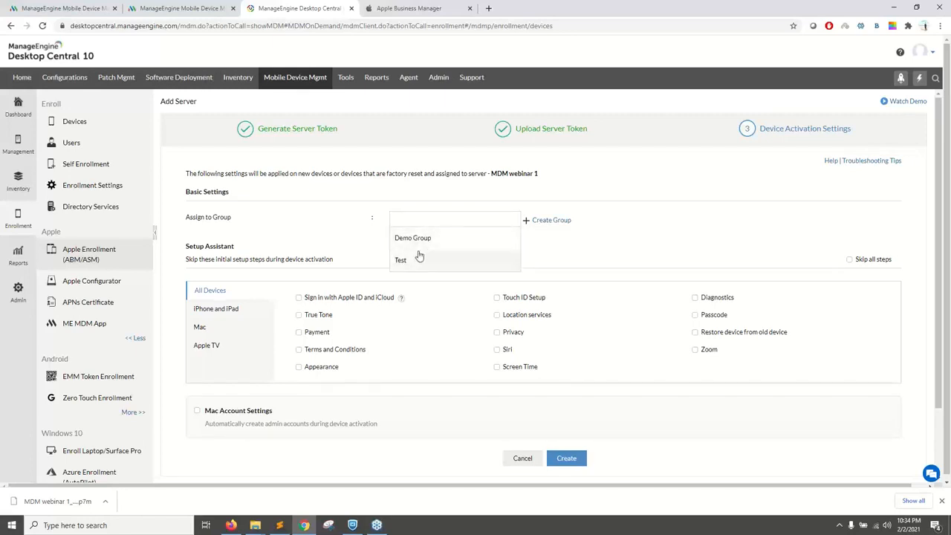
{"action": "left_click", "coordinate": [419, 256]}
{"action": "left_click", "coordinate": [428, 288]}
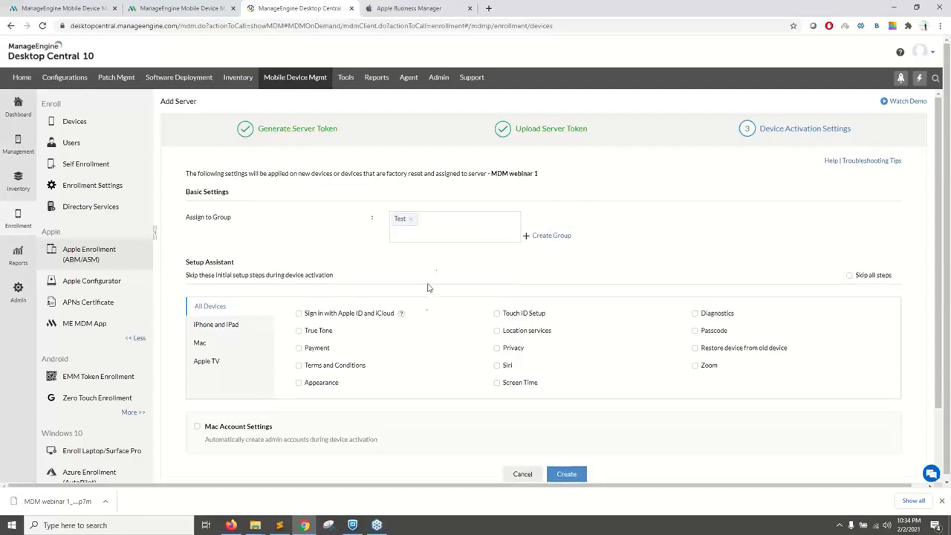
Step: Skip all Setup Assistant steps during device activation, and create the MDM webinar 1 server
{"action": "scroll", "coordinate": [427, 288], "scroll_direction": "down", "scroll_amount": 1}
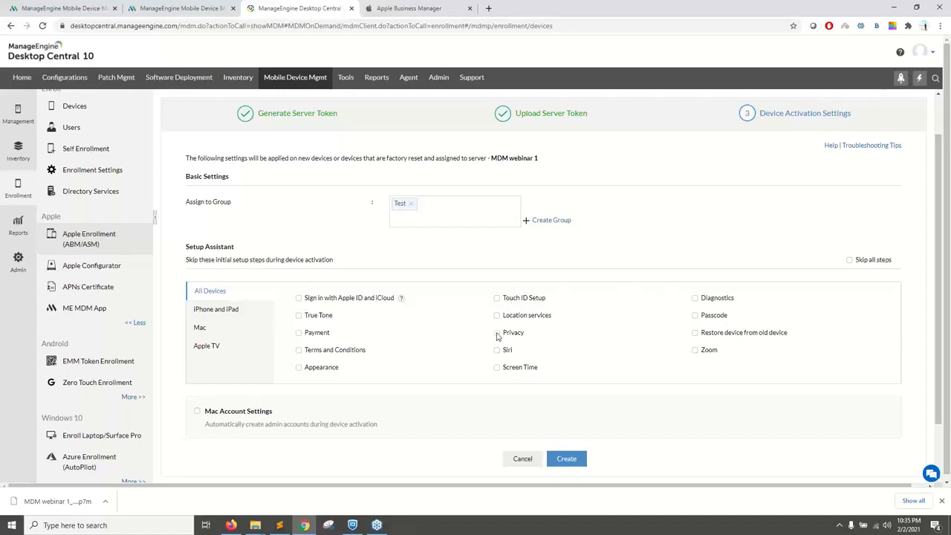
{"action": "left_click", "coordinate": [849, 261]}
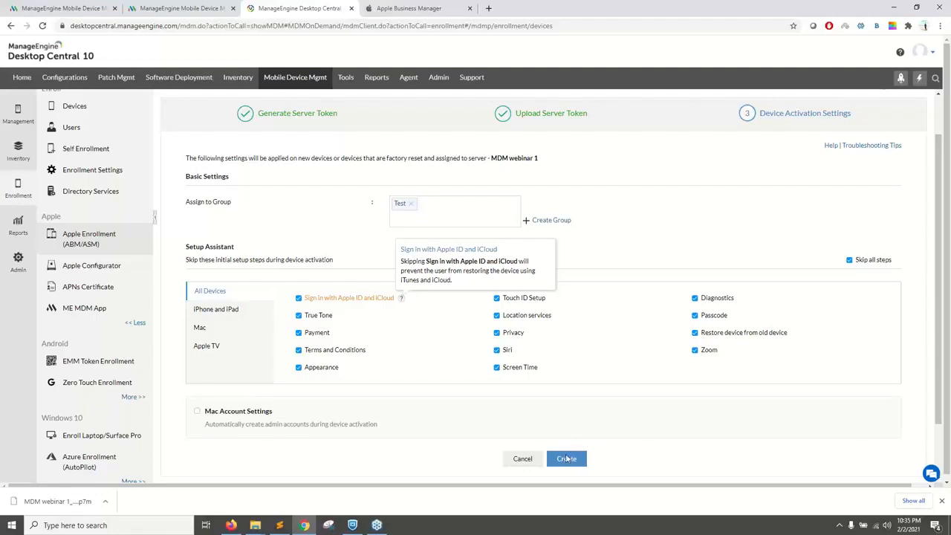
{"action": "left_click", "coordinate": [567, 459]}
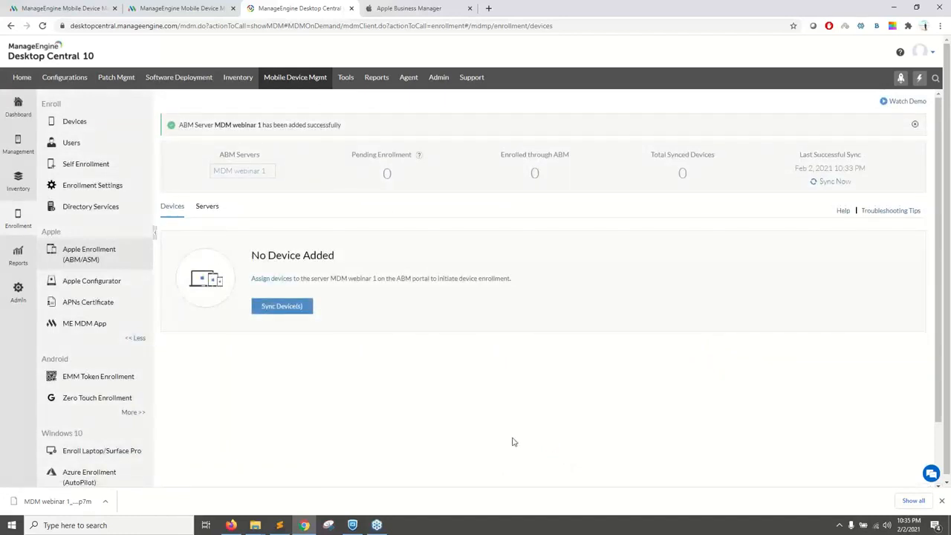
Step: Switch to Apple Business Manager and view the details of the Master_Group_Site2 MDM server
{"action": "left_click", "coordinate": [429, 6]}
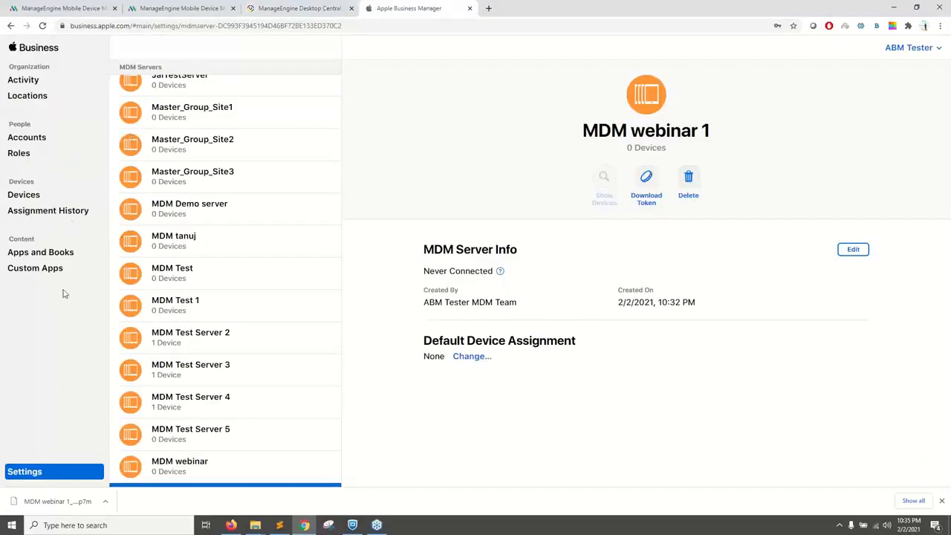
{"action": "left_click", "coordinate": [211, 153]}
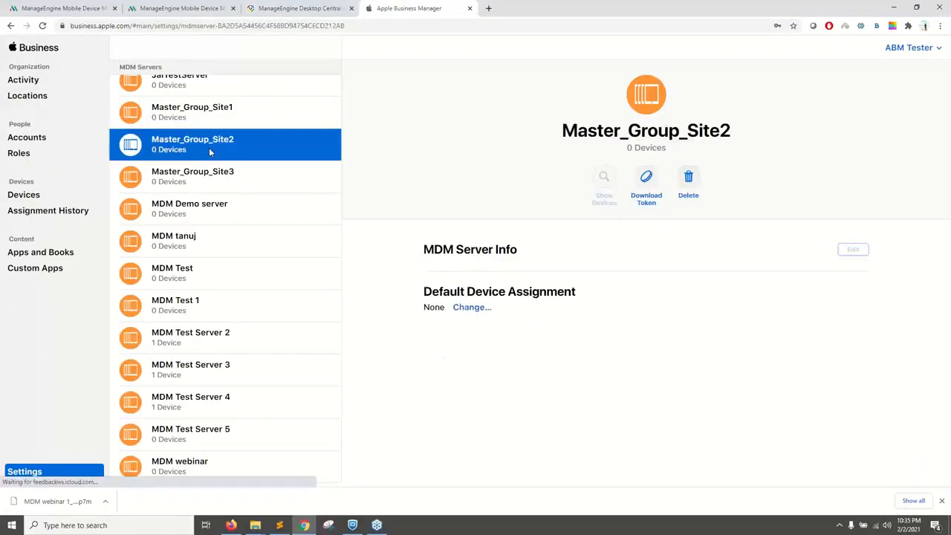
Step: Switch to the Device Onboarding presentation and go through the slides up to editing device management for the iPhone 11 Pro
{"action": "left_click", "coordinate": [233, 525]}
{"action": "key", "text": "Right"}
{"action": "key", "text": "Right"}
{"action": "key", "text": "Right"}
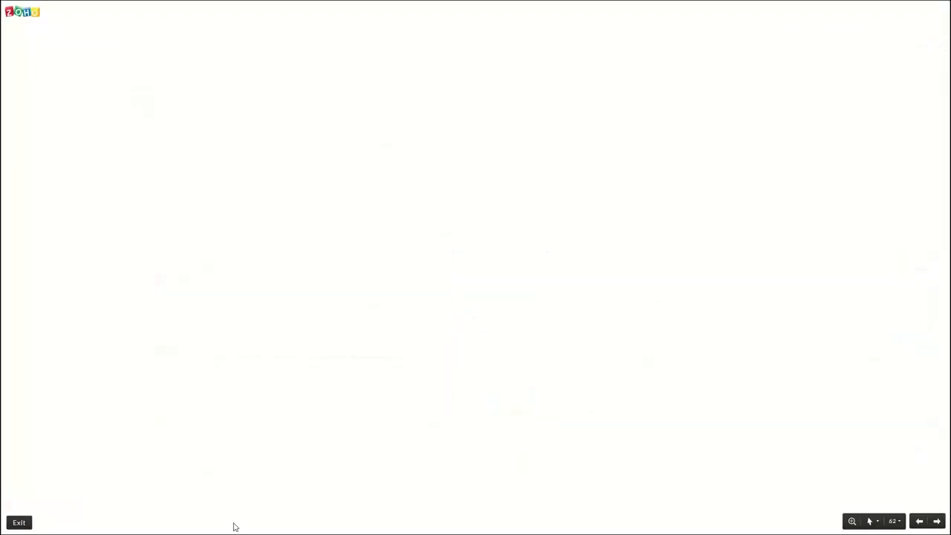
{"action": "key", "text": "Right"}
{"action": "key", "text": "Right"}
{"action": "key", "text": "Right"}
{"action": "key", "text": "Right"}
{"action": "key", "text": "Right"}
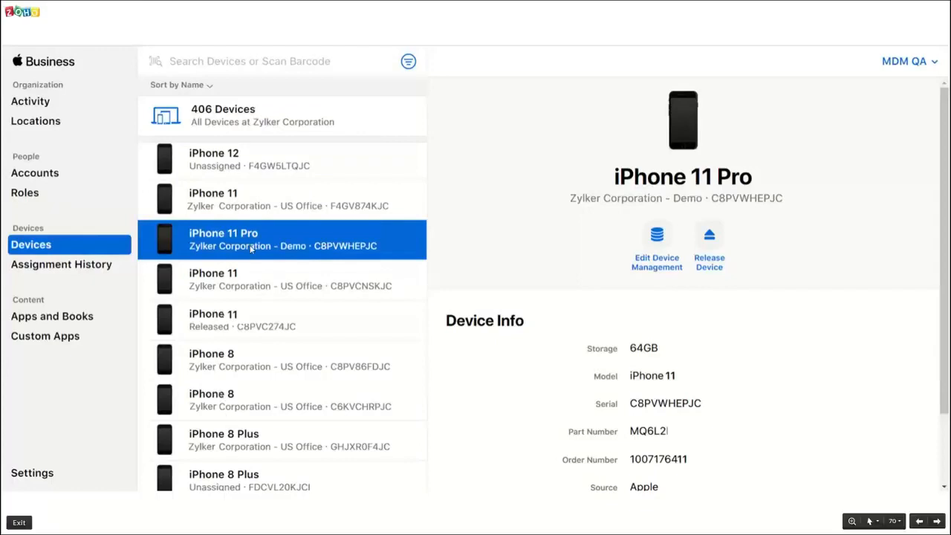
{"action": "left_click", "coordinate": [656, 261]}
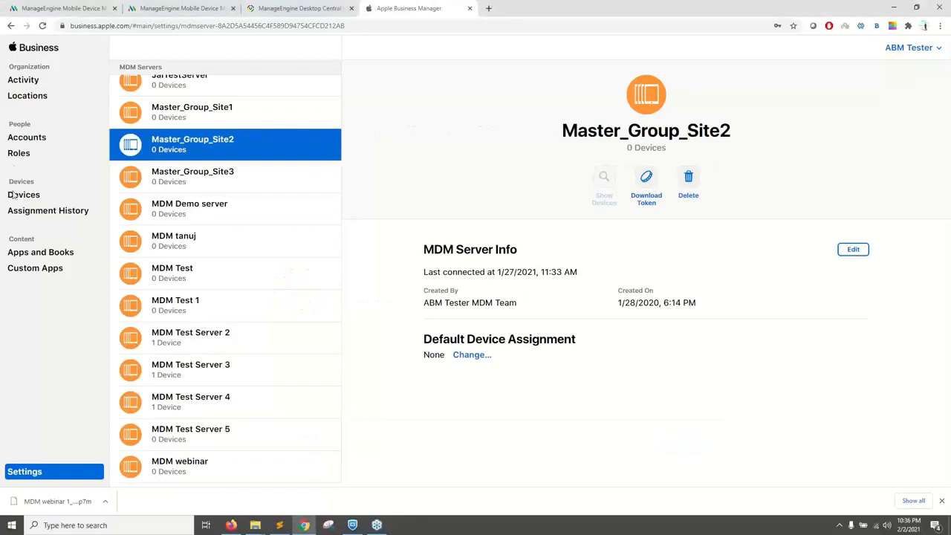
Step: In the Apple Business Manager device list, select the three consecutive iPads and assign them to the preselected MDM server
{"action": "left_click", "coordinate": [22, 195]}
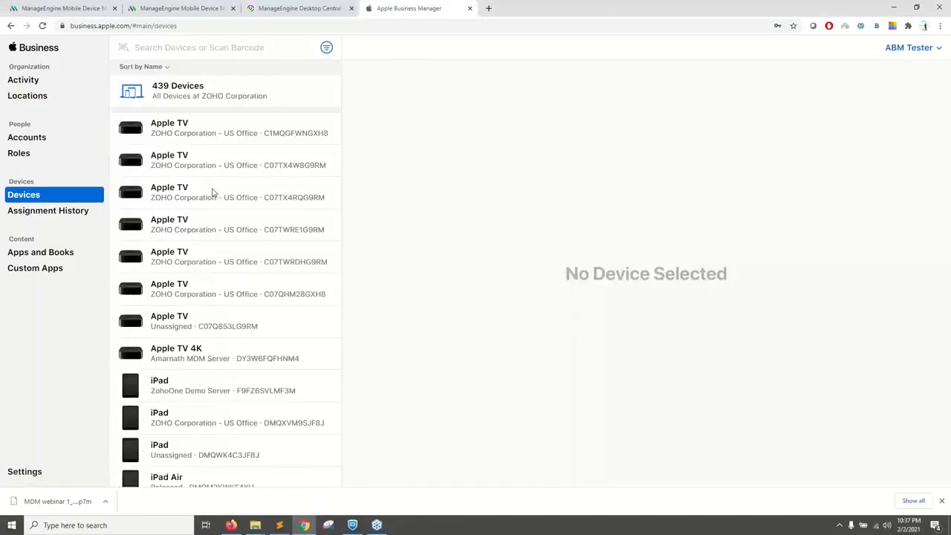
{"action": "left_click", "coordinate": [189, 386]}
{"action": "left_click", "coordinate": [187, 418], "text": "ctrl"}
{"action": "left_click", "coordinate": [184, 446], "text": "ctrl"}
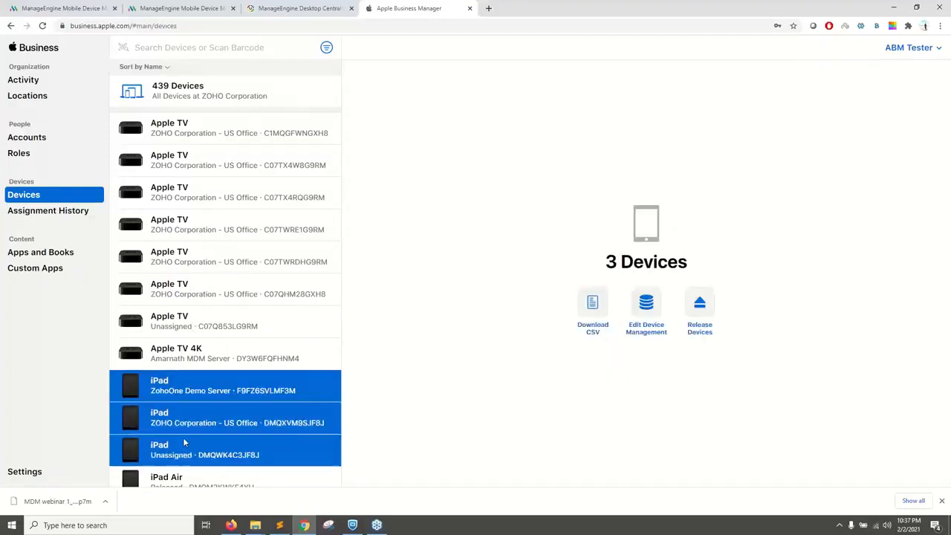
{"action": "left_click", "coordinate": [646, 306]}
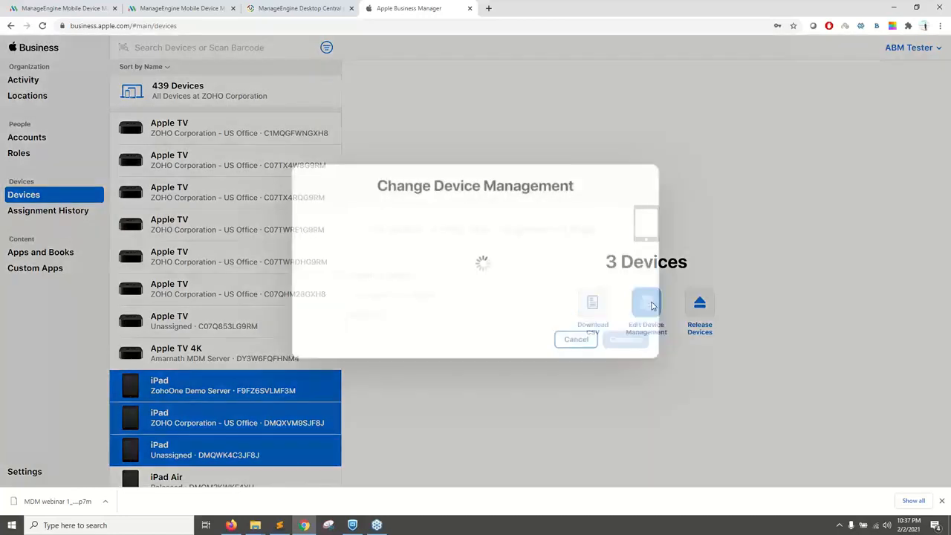
{"action": "left_click", "coordinate": [420, 296]}
{"action": "left_click", "coordinate": [401, 320]}
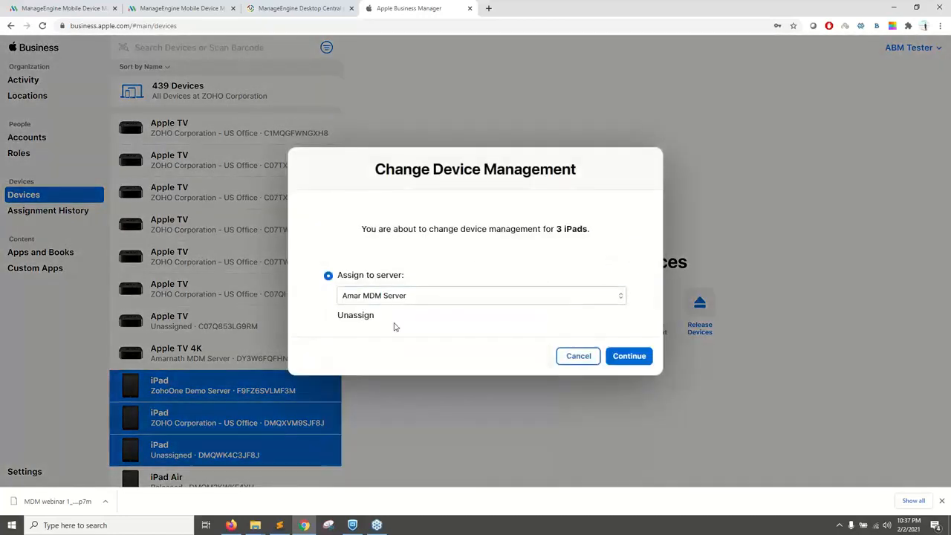
{"action": "left_click", "coordinate": [630, 360]}
{"action": "left_click", "coordinate": [593, 300]}
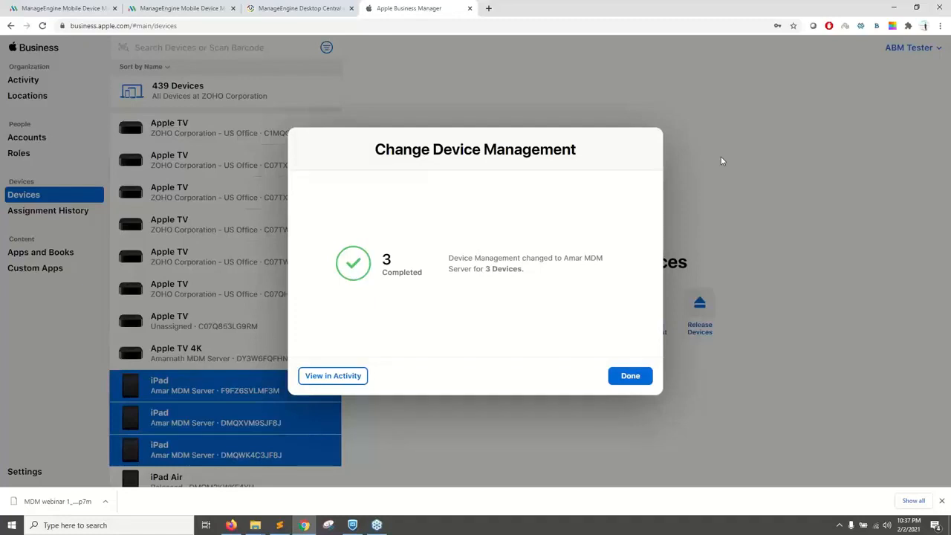
{"action": "left_click", "coordinate": [624, 383]}
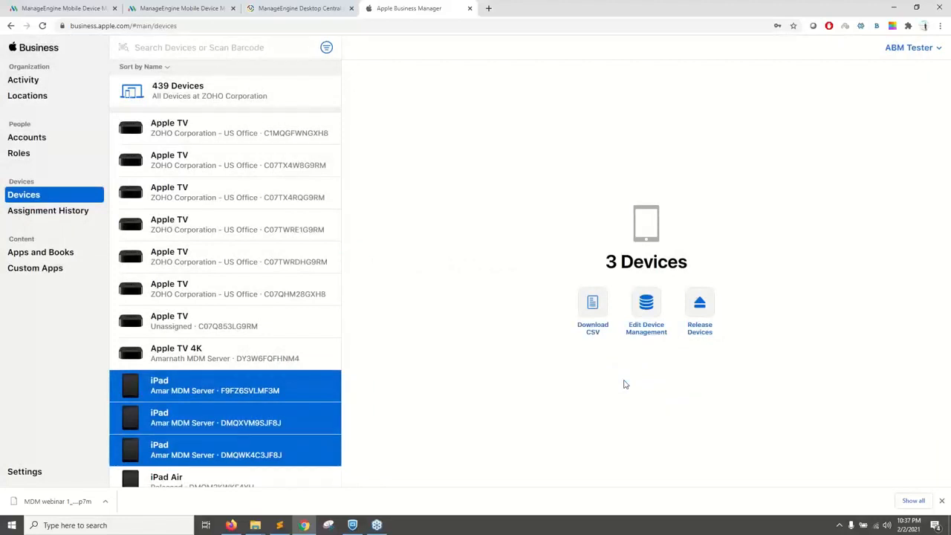
Step: Return to the presentation and view the on-device Apple Business Manager slides through Step 3
{"action": "key", "text": "alt+Tab"}
{"action": "key", "text": "Right"}
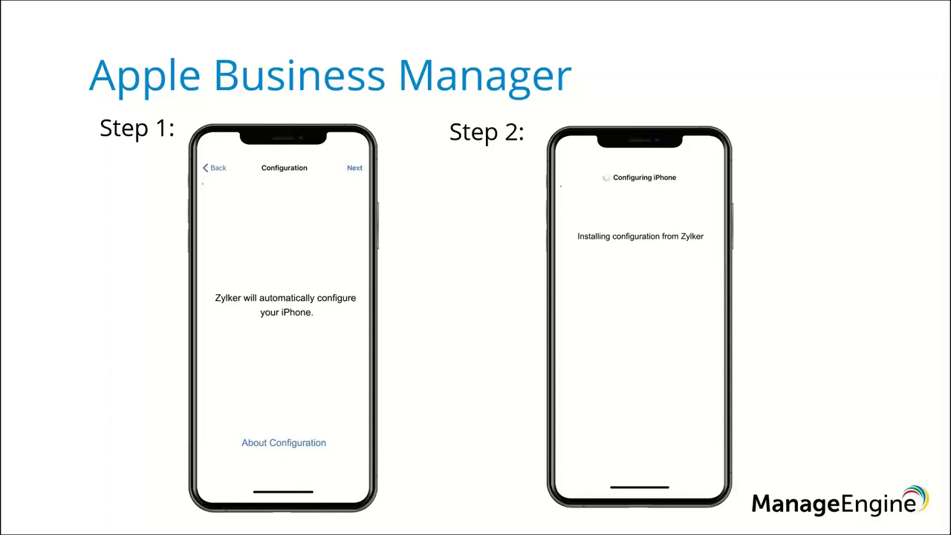
{"action": "key", "text": "Right"}
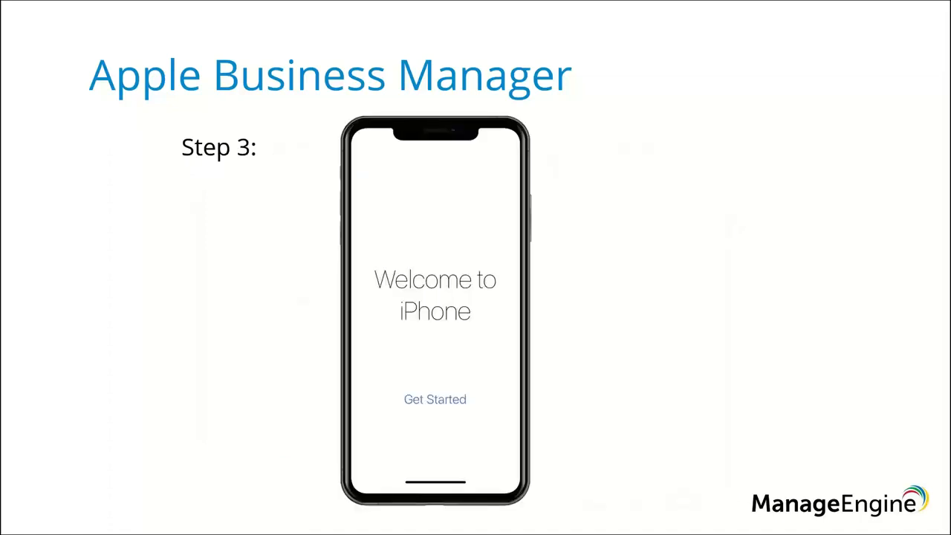
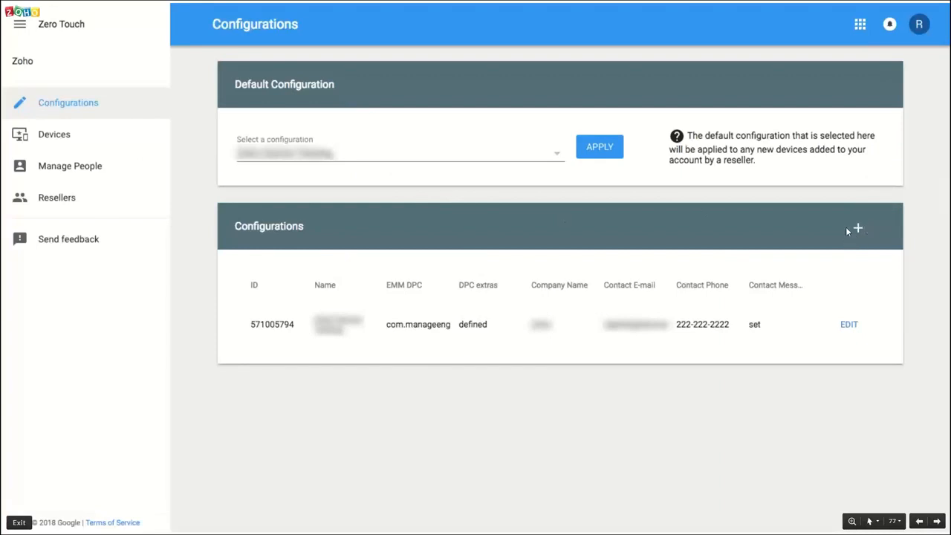
Step: Advance the Zero Touch portal slides and highlight the DPC Extras JSON in the console's Zero Touch Enrollment steps
{"action": "key", "text": "Right"}
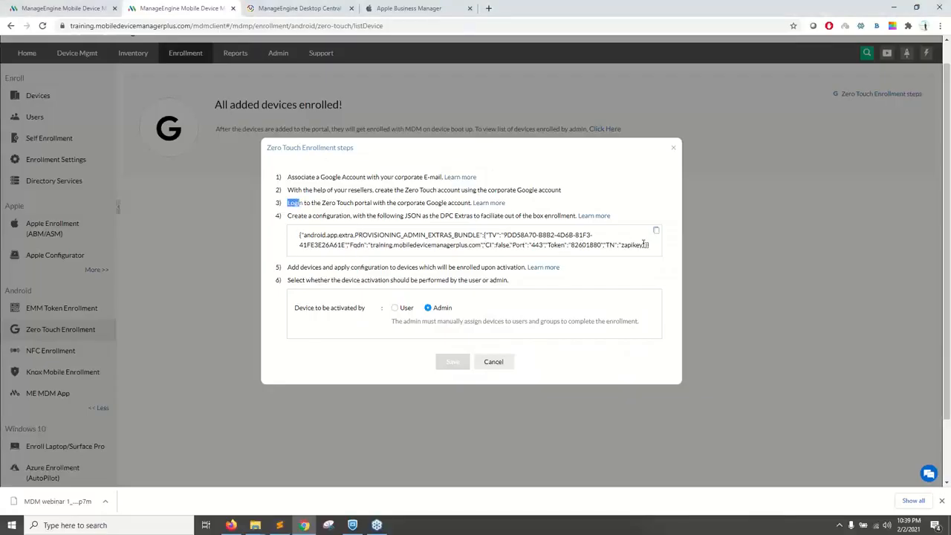
{"action": "left_click_drag", "start_coordinate": [652, 245], "coordinate": [295, 230]}
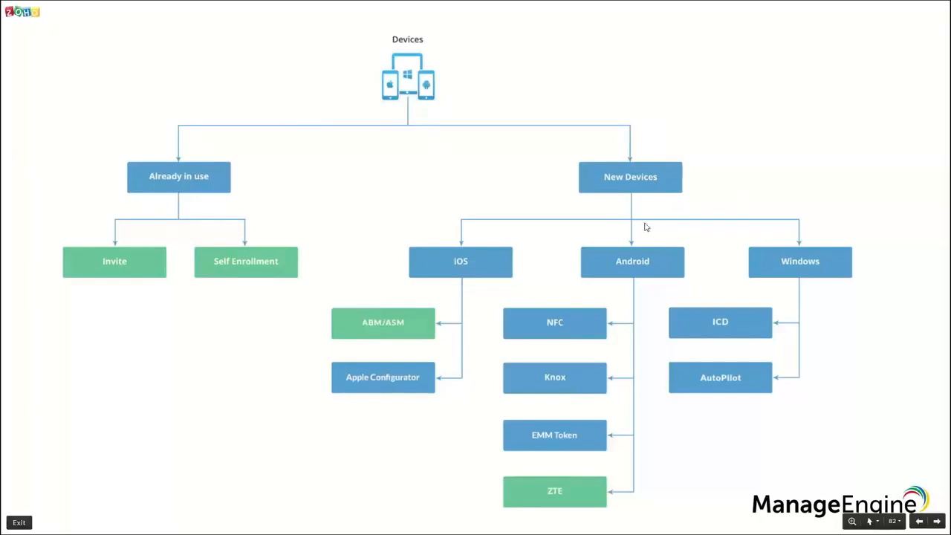
Step: Switch between the enrollment methods overview slide and the MDM console, and close the Zero Touch Enrollment steps dialog
{"action": "key", "text": "alt+Tab"}
{"action": "left_click", "coordinate": [493, 367]}
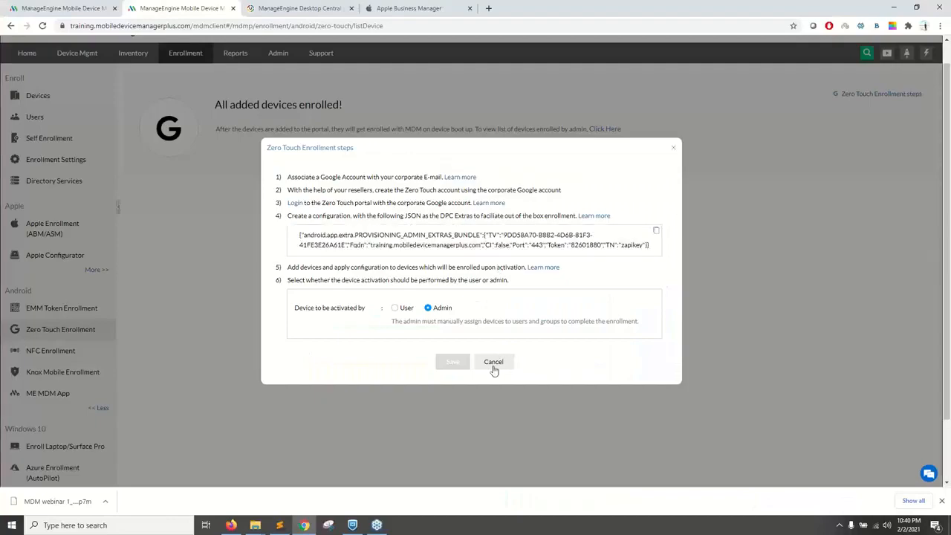
{"action": "key", "text": "alt+Tab"}
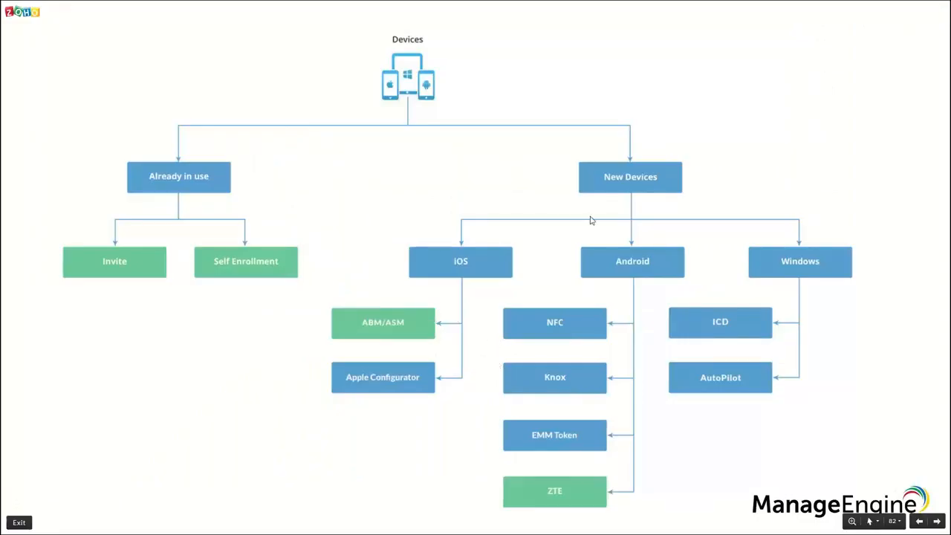
{"action": "key", "text": "alt+Tab"}
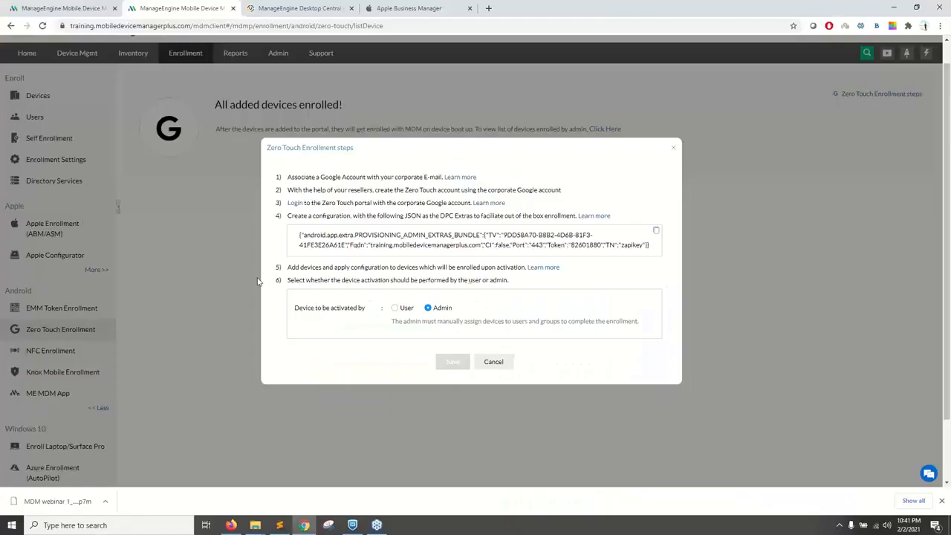
{"action": "left_click", "coordinate": [492, 364]}
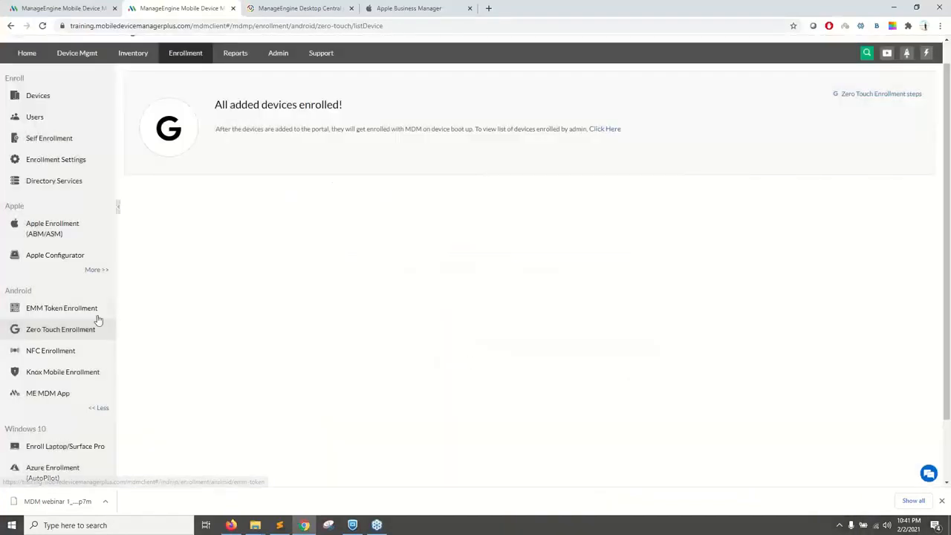
Step: Open EMM Token Enrollment for Android, start it, and display its enrollment QR code
{"action": "left_click", "coordinate": [70, 311]}
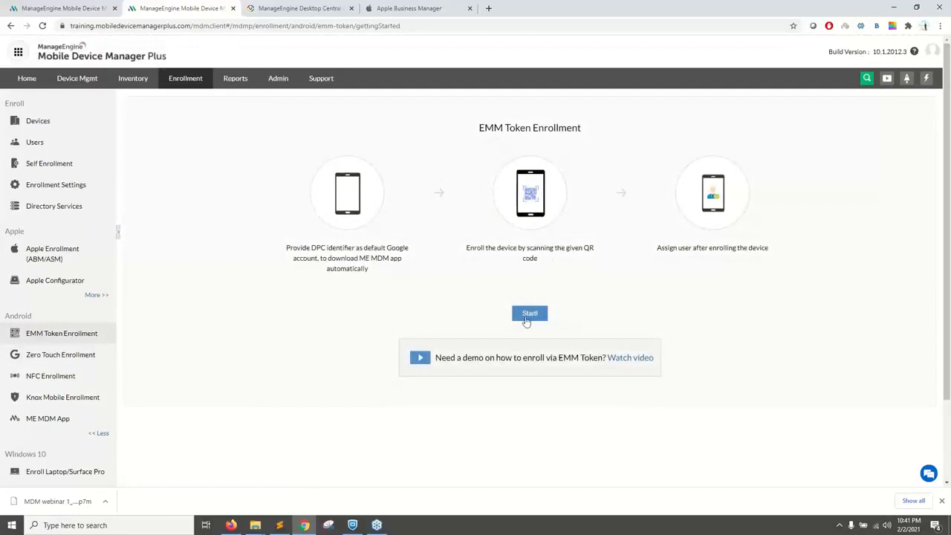
{"action": "left_click", "coordinate": [528, 315]}
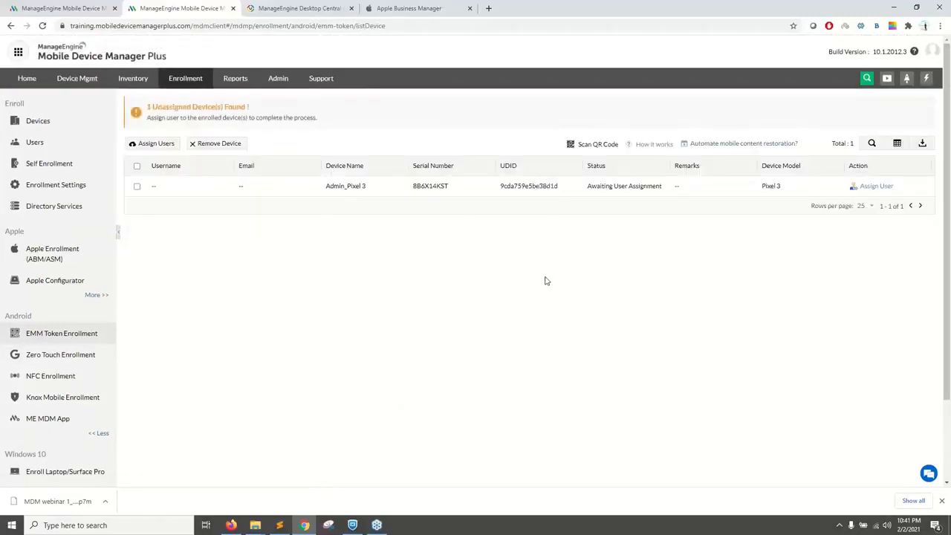
{"action": "left_click", "coordinate": [602, 146]}
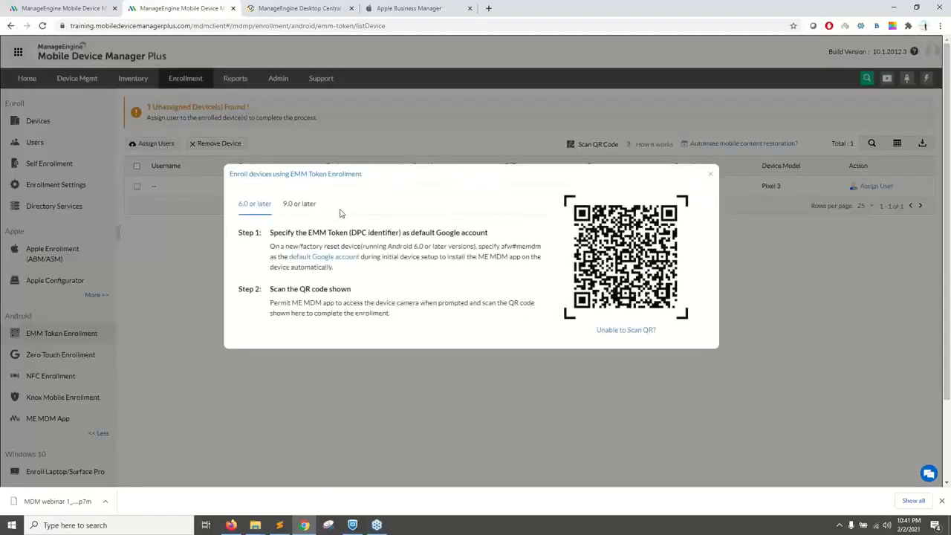
Step: View the QR code instructions for Android 9.0 or later with the Welcome screen illustration, and close the EMM token dialog
{"action": "left_click", "coordinate": [298, 203]}
{"action": "left_click_drag", "start_coordinate": [245, 246], "coordinate": [322, 243]}
{"action": "left_click", "coordinate": [463, 247]}
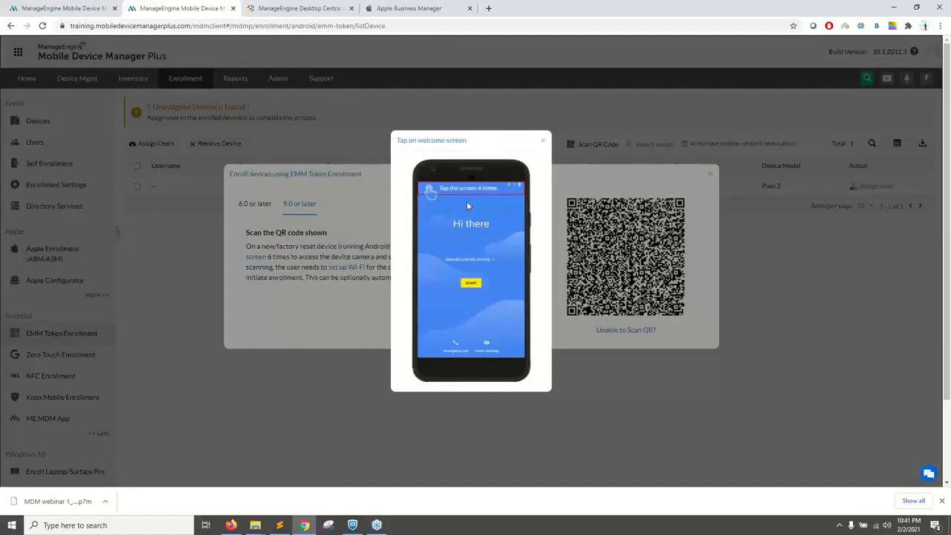
{"action": "left_click", "coordinate": [540, 143]}
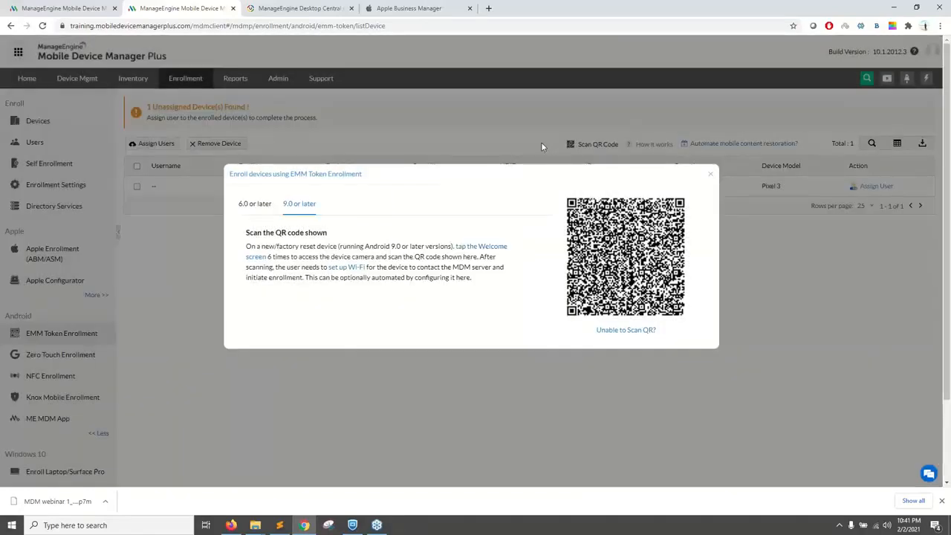
{"action": "key", "text": "alt+Tab"}
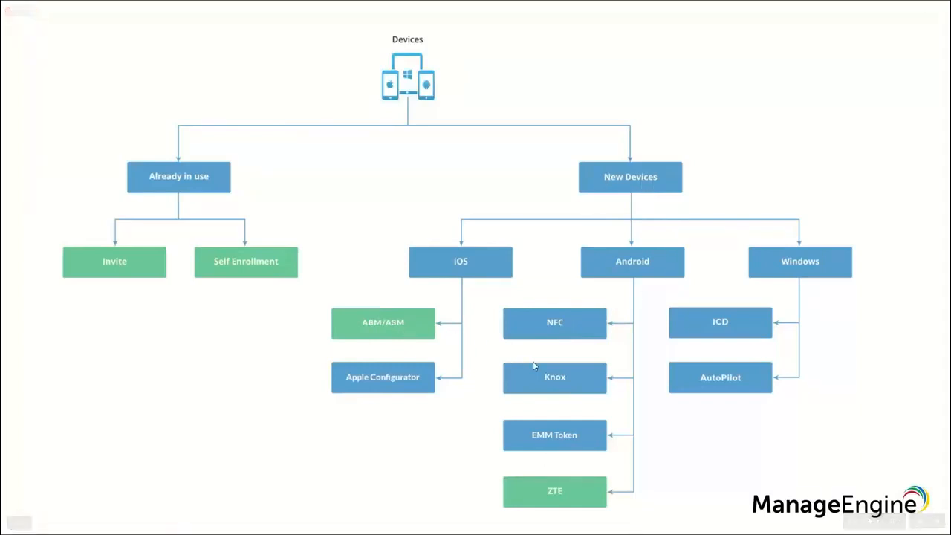
{"action": "key", "text": "alt+Tab"}
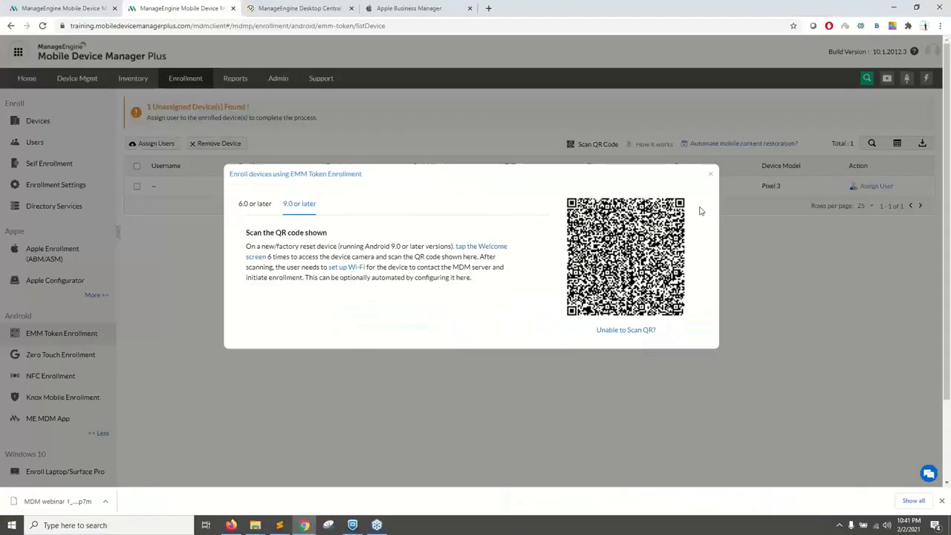
{"action": "left_click", "coordinate": [710, 176]}
Step: Open the enrollment section's managed devices list and look through it down to the Quick Links
{"action": "scroll", "coordinate": [453, 297], "scroll_direction": "down", "scroll_amount": 3}
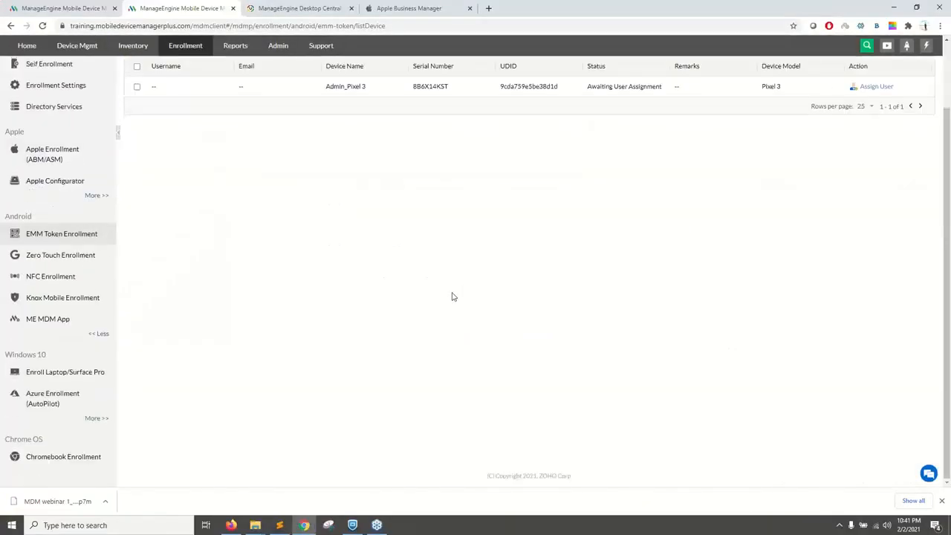
{"action": "scroll", "coordinate": [246, 288], "scroll_direction": "up", "scroll_amount": 3}
{"action": "left_click", "coordinate": [185, 81]}
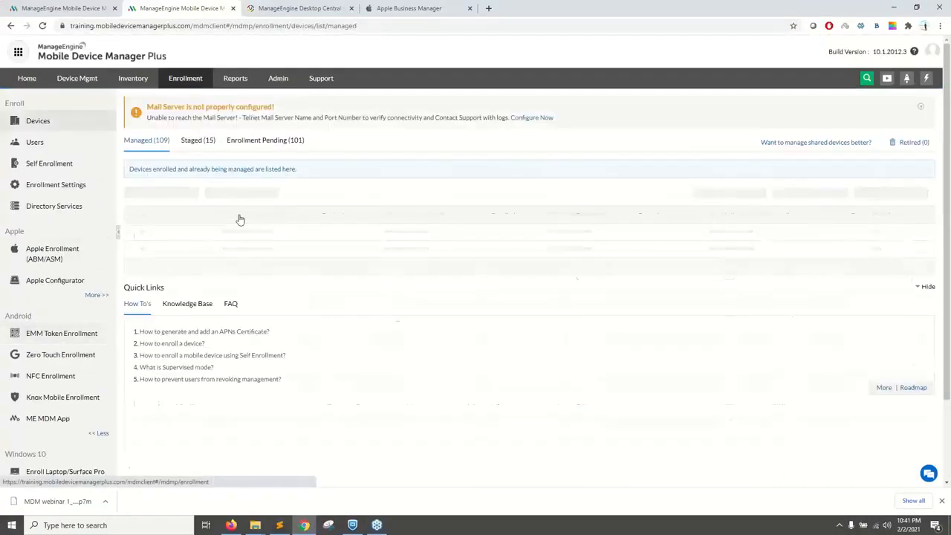
{"action": "scroll", "coordinate": [239, 219], "scroll_direction": "down", "scroll_amount": 3}
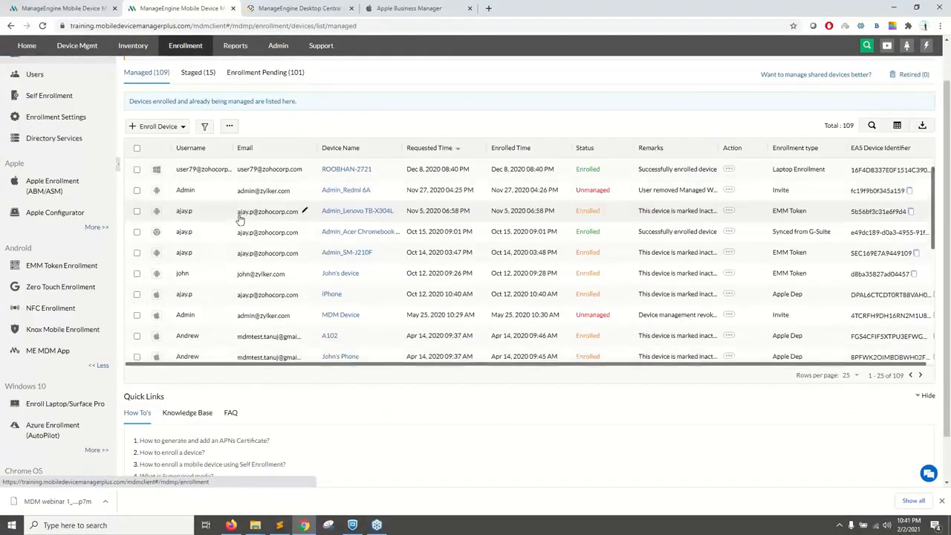
{"action": "scroll", "coordinate": [227, 346], "scroll_direction": "down", "scroll_amount": 3}
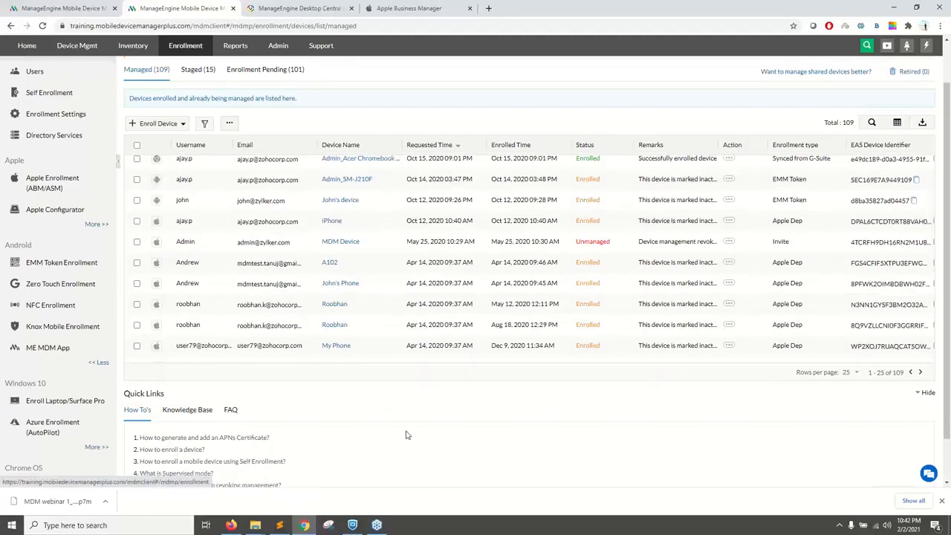
{"action": "scroll", "coordinate": [406, 435], "scroll_direction": "down", "scroll_amount": 1}
{"action": "scroll", "coordinate": [314, 450], "scroll_direction": "down", "scroll_amount": 5}
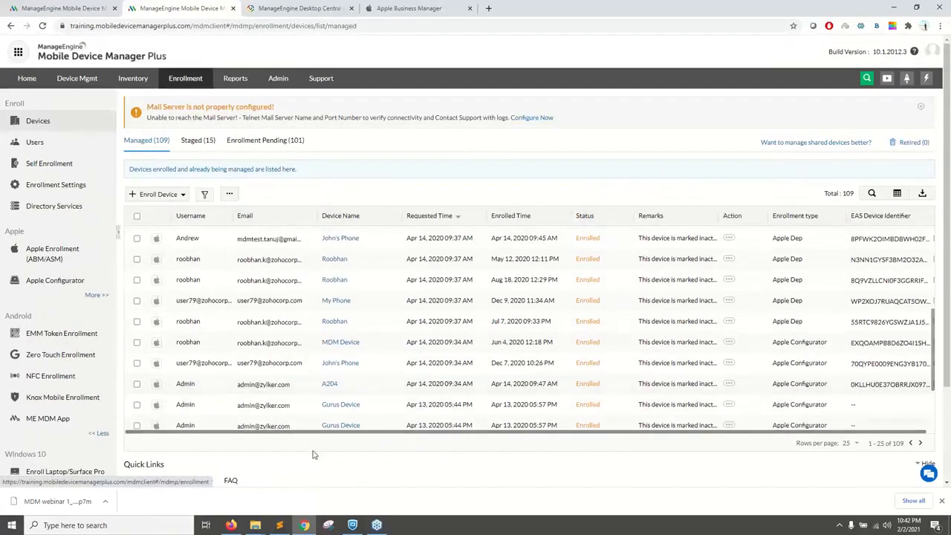
{"action": "left_click_drag", "start_coordinate": [164, 344], "coordinate": [130, 344]}
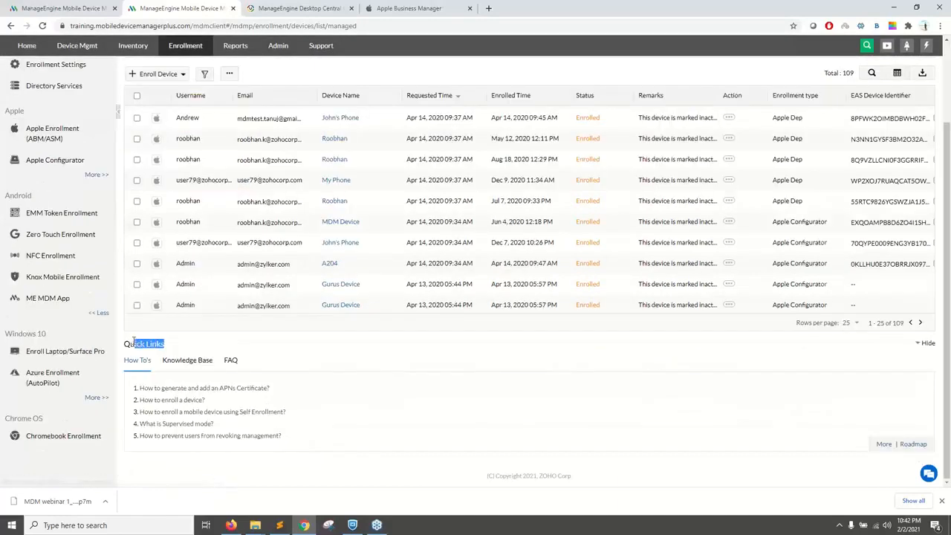
Step: Open the "How to enroll a device?" help article and examine its topics on setting up and enrolling mobile devices
{"action": "left_click", "coordinate": [172, 401]}
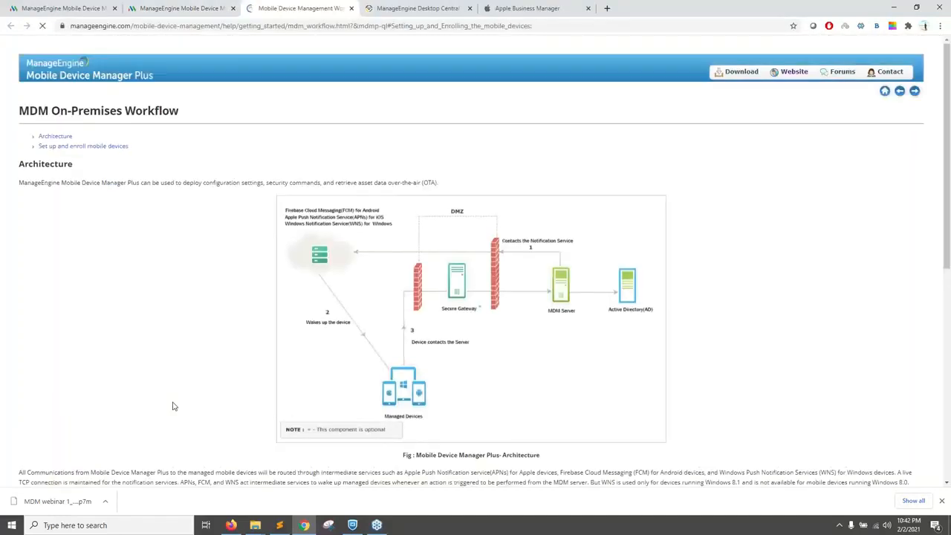
{"action": "scroll", "coordinate": [173, 406], "scroll_direction": "down", "scroll_amount": 3}
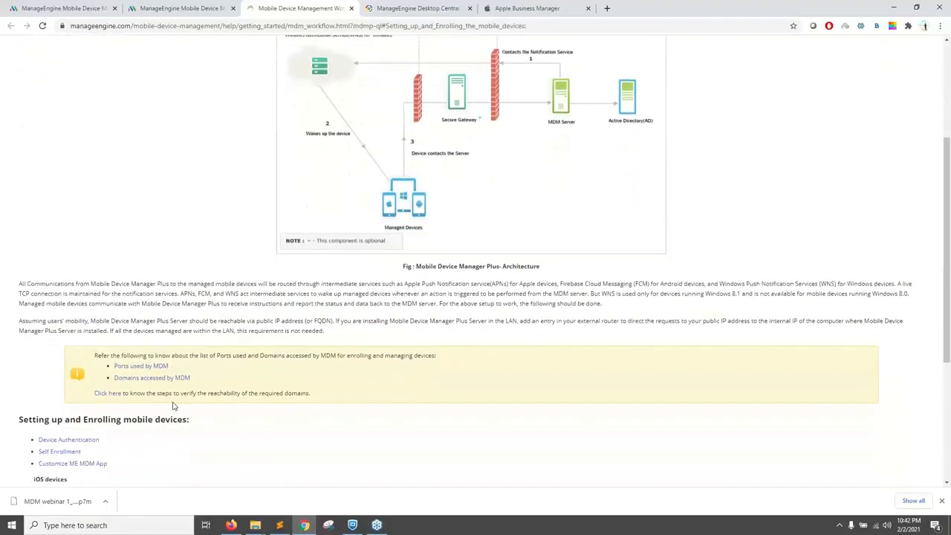
{"action": "scroll", "coordinate": [179, 348], "scroll_direction": "down", "scroll_amount": 2}
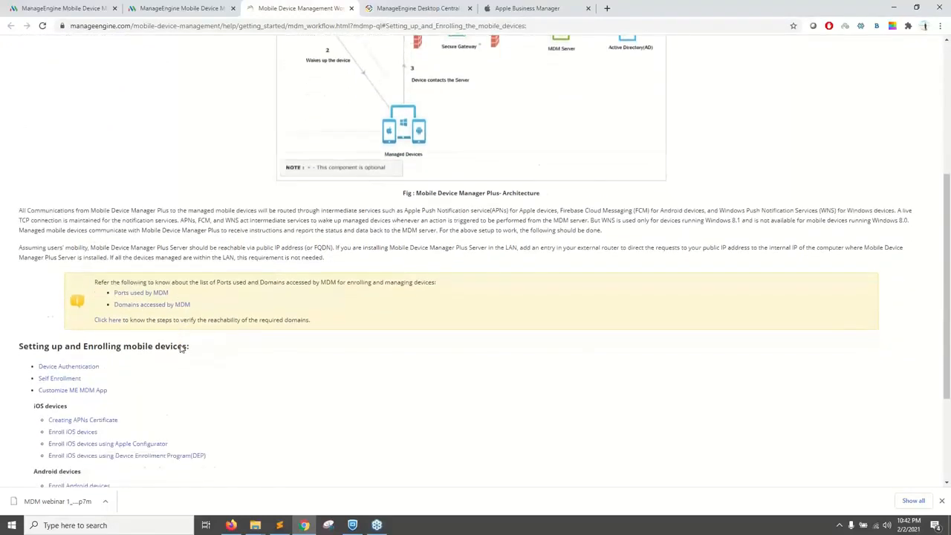
{"action": "scroll", "coordinate": [180, 348], "scroll_direction": "down", "scroll_amount": 2}
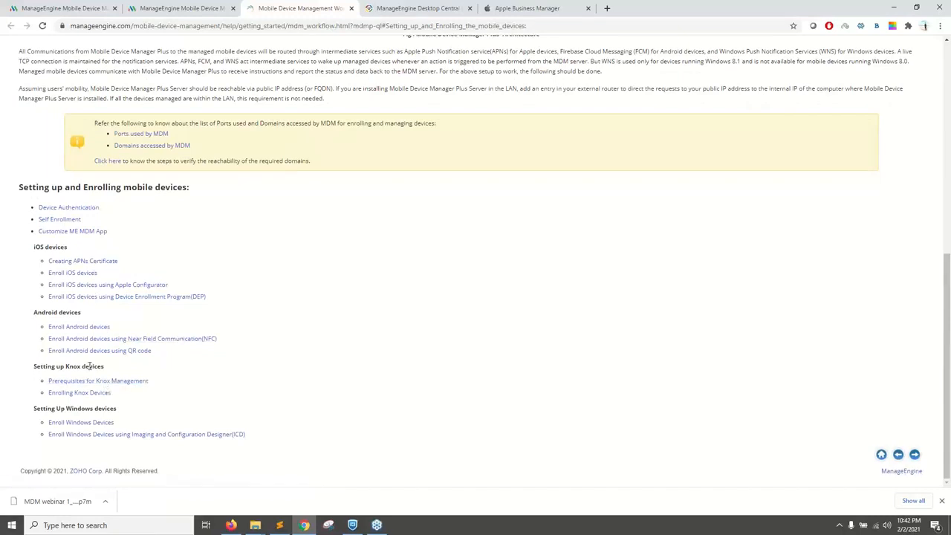
Step: Open the Enrolling Knox Devices help page, skim through its bulk enrollment section, and close the page
{"action": "left_click", "coordinate": [82, 393]}
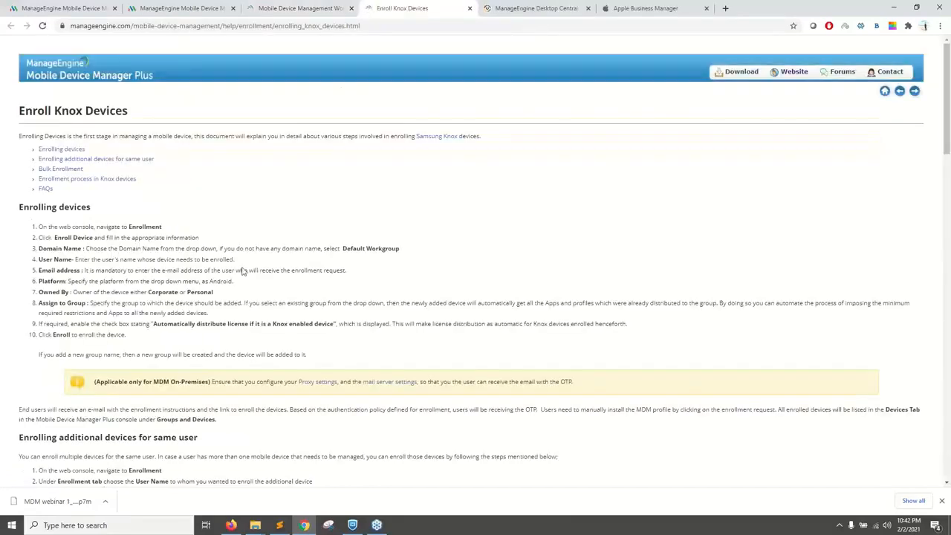
{"action": "scroll", "coordinate": [243, 269], "scroll_direction": "down", "scroll_amount": 3}
{"action": "scroll", "coordinate": [242, 270], "scroll_direction": "down", "scroll_amount": 4}
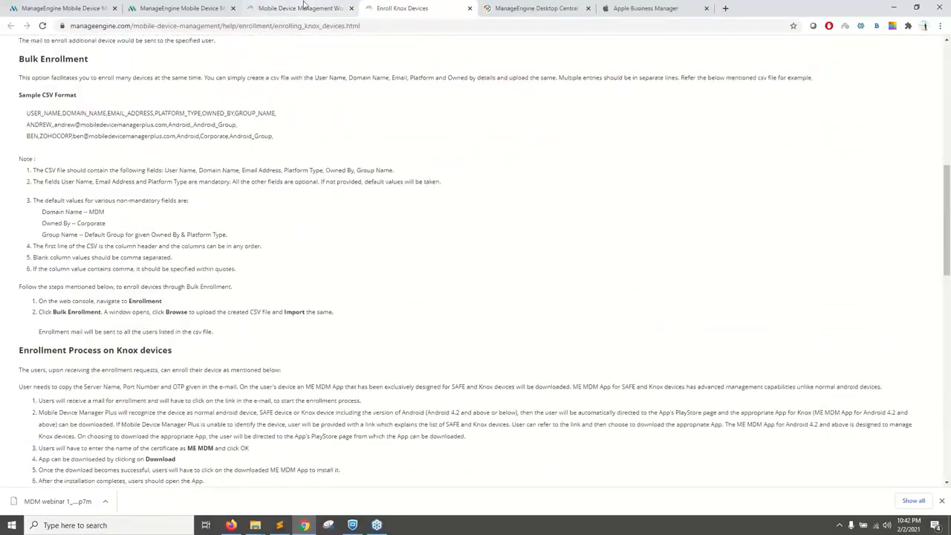
{"action": "left_click", "coordinate": [470, 8]}
{"action": "left_click", "coordinate": [470, 8]}
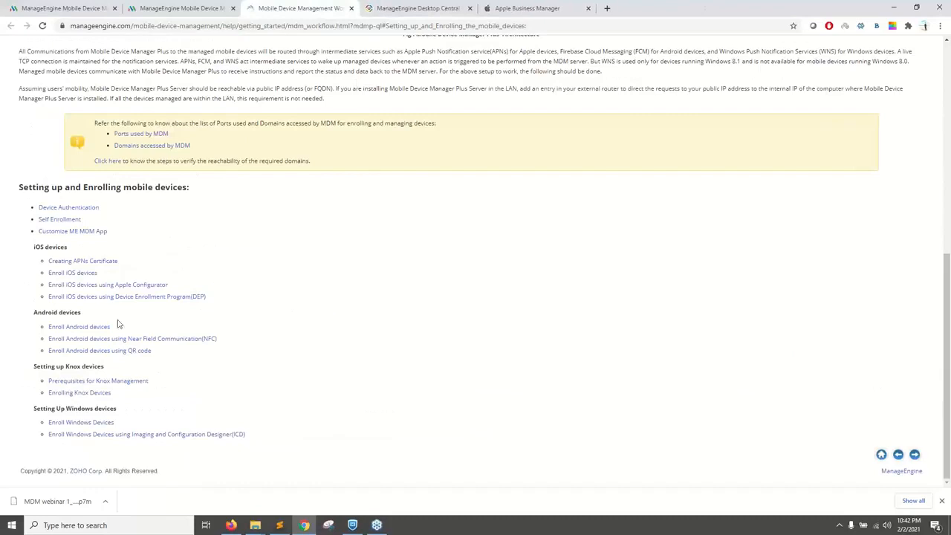
Step: Open the help page on enrolling Android devices using QR code, read through its steps, and close the page
{"action": "left_click", "coordinate": [93, 350]}
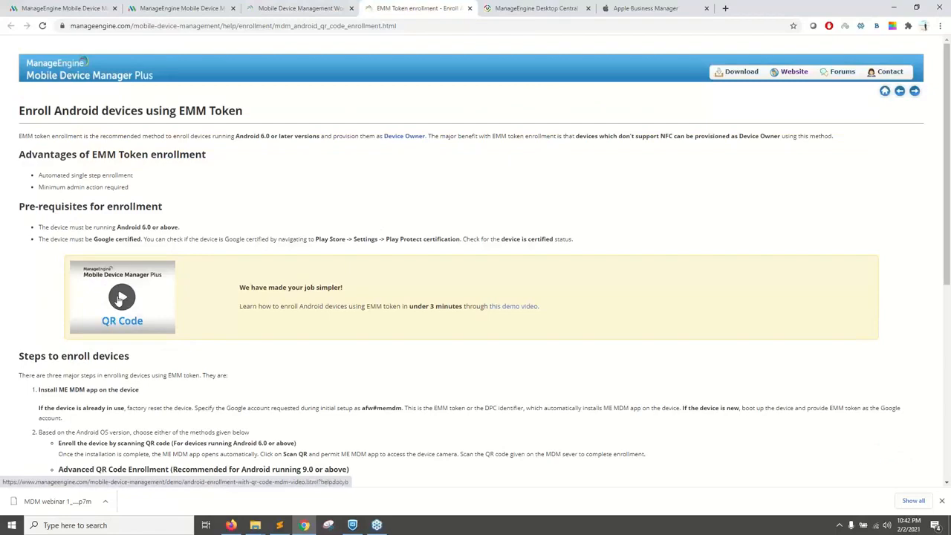
{"action": "scroll", "coordinate": [144, 363], "scroll_direction": "down", "scroll_amount": 5}
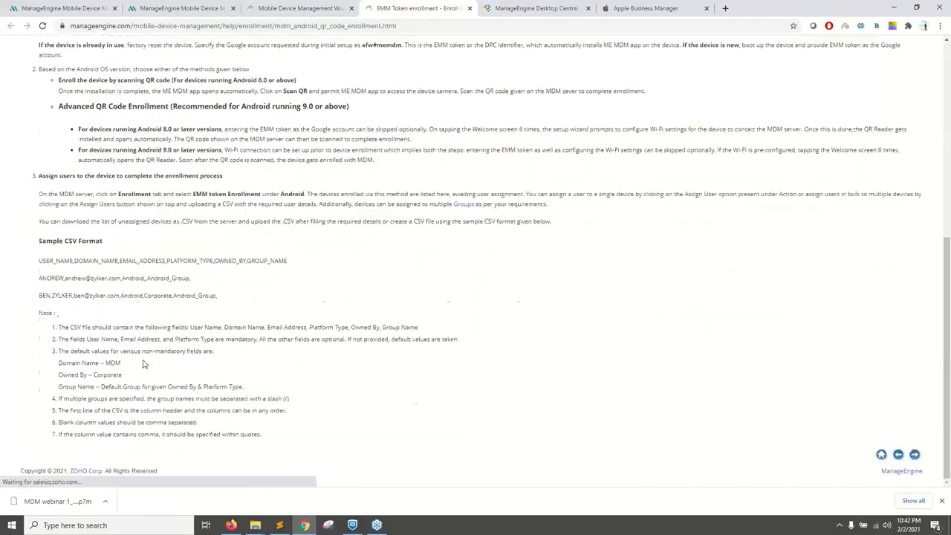
{"action": "left_click", "coordinate": [470, 8]}
Step: Switch to the presentation and advance from the enrollment methods overview slide
{"action": "left_click", "coordinate": [234, 522]}
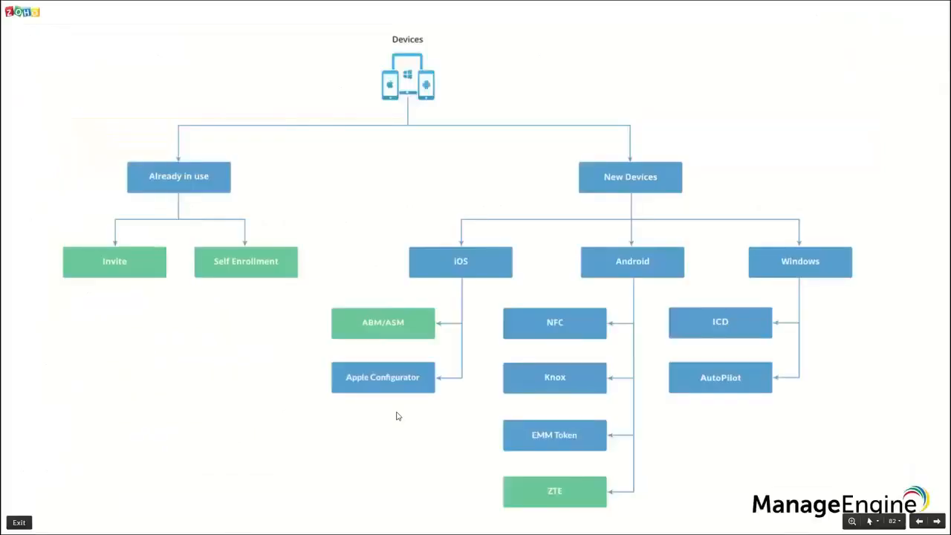
{"action": "key", "text": "Right"}
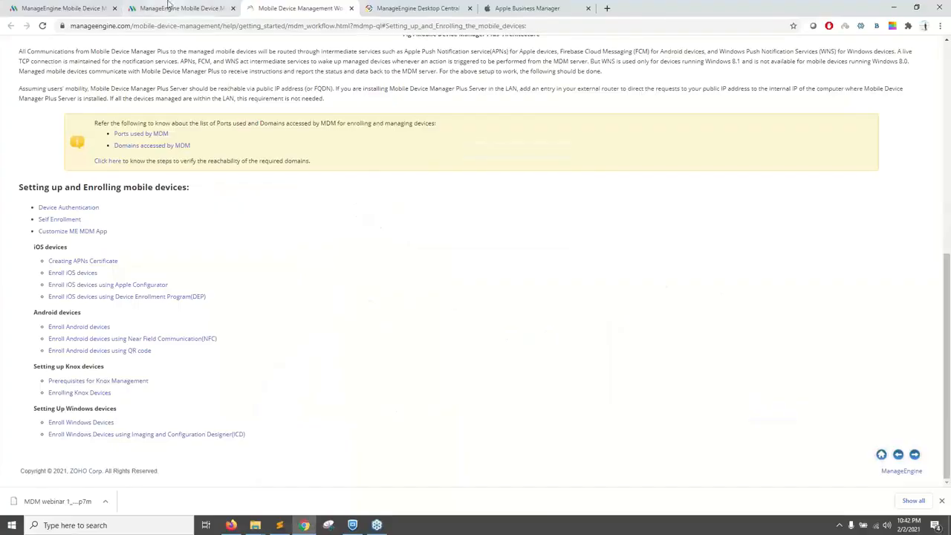
Step: Return to the MDM console and examine the device summaries and device list in the inventory
{"action": "left_click", "coordinate": [169, 9]}
{"action": "scroll", "coordinate": [201, 81], "scroll_direction": "up", "scroll_amount": 3}
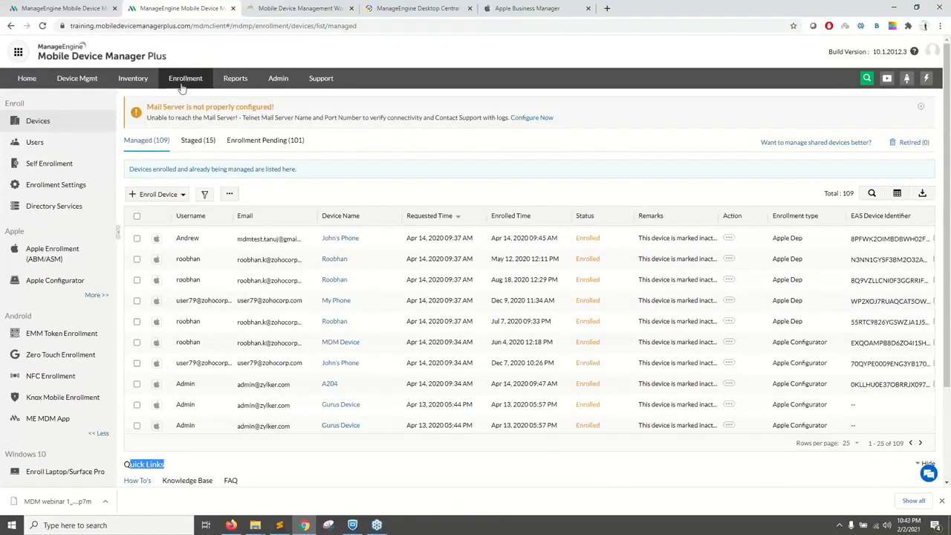
{"action": "left_click", "coordinate": [128, 80]}
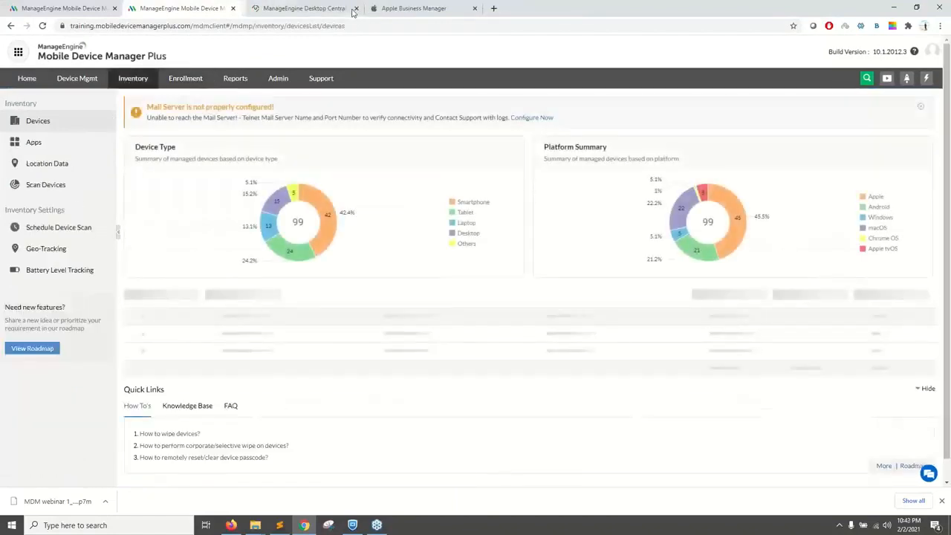
{"action": "scroll", "coordinate": [288, 394], "scroll_direction": "down", "scroll_amount": 1}
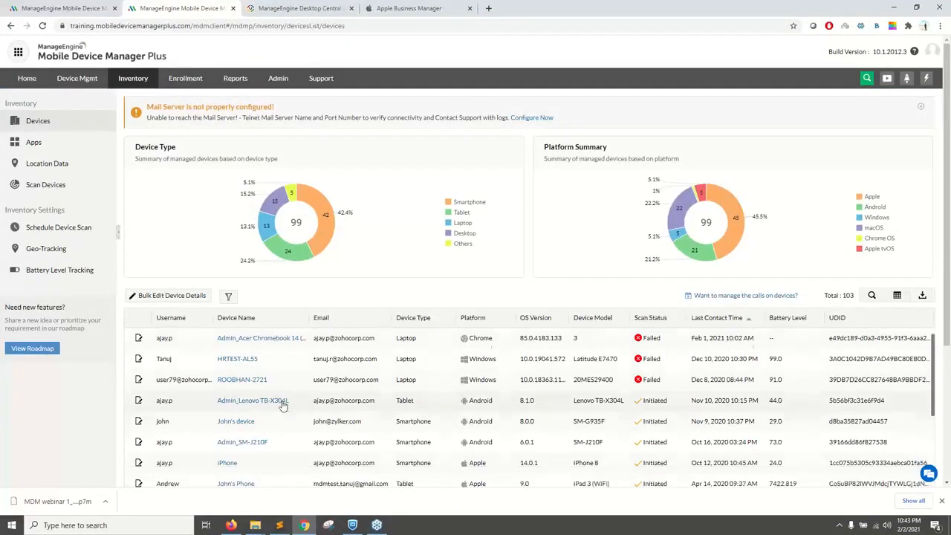
{"action": "scroll", "coordinate": [282, 405], "scroll_direction": "up", "scroll_amount": 1}
{"action": "scroll", "coordinate": [276, 413], "scroll_direction": "down", "scroll_amount": 1}
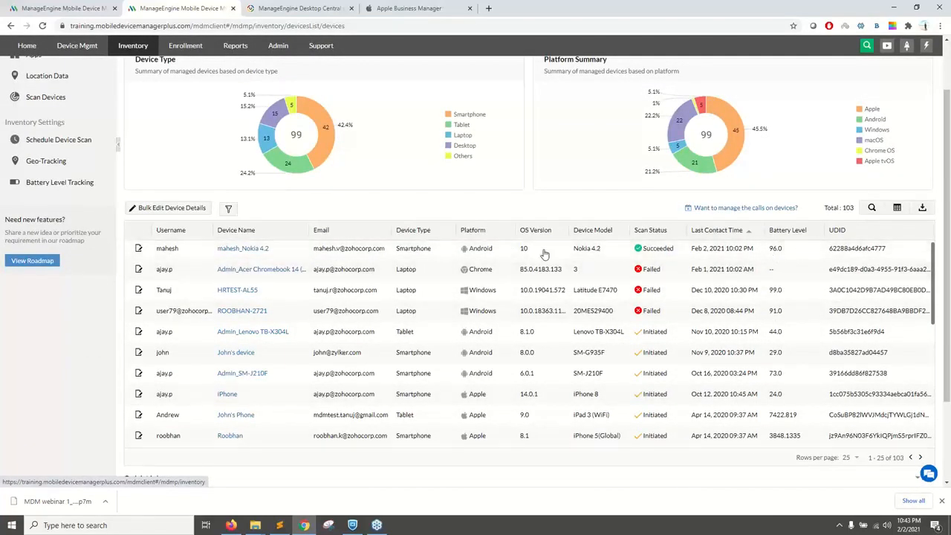
Step: Look through the available columns for the inventory device list and close the column selection without changes
{"action": "left_click", "coordinate": [896, 208]}
{"action": "scroll", "coordinate": [866, 291], "scroll_direction": "down", "scroll_amount": 3}
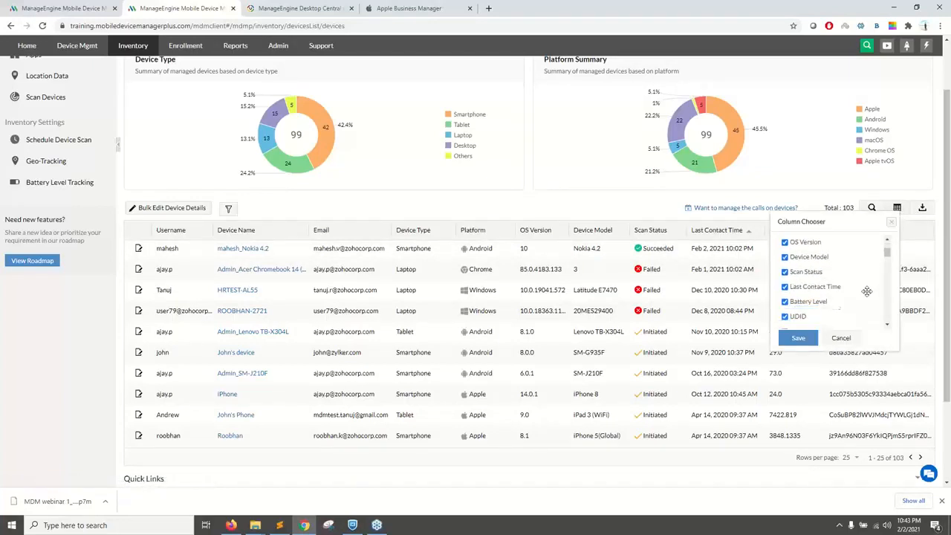
{"action": "scroll", "coordinate": [867, 290], "scroll_direction": "down", "scroll_amount": 3}
{"action": "left_click", "coordinate": [854, 338]}
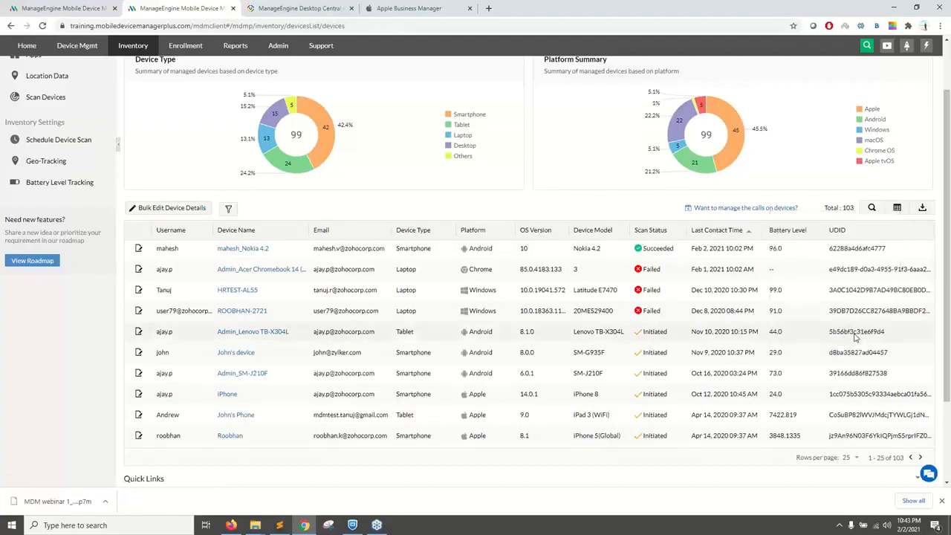
{"action": "scroll", "coordinate": [612, 240], "scroll_direction": "up", "scroll_amount": 3}
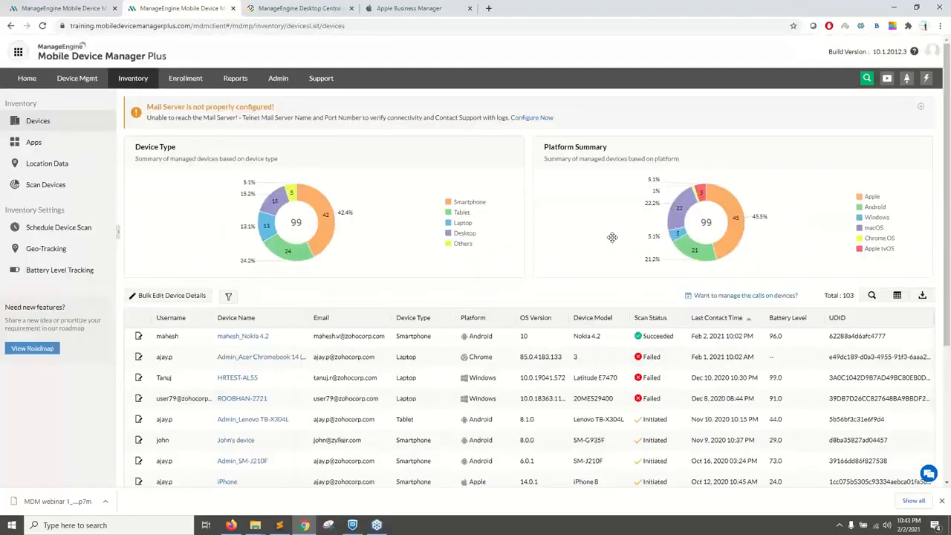
Step: Open the profiles list in device management and start creating an Android profile
{"action": "left_click", "coordinate": [77, 79]}
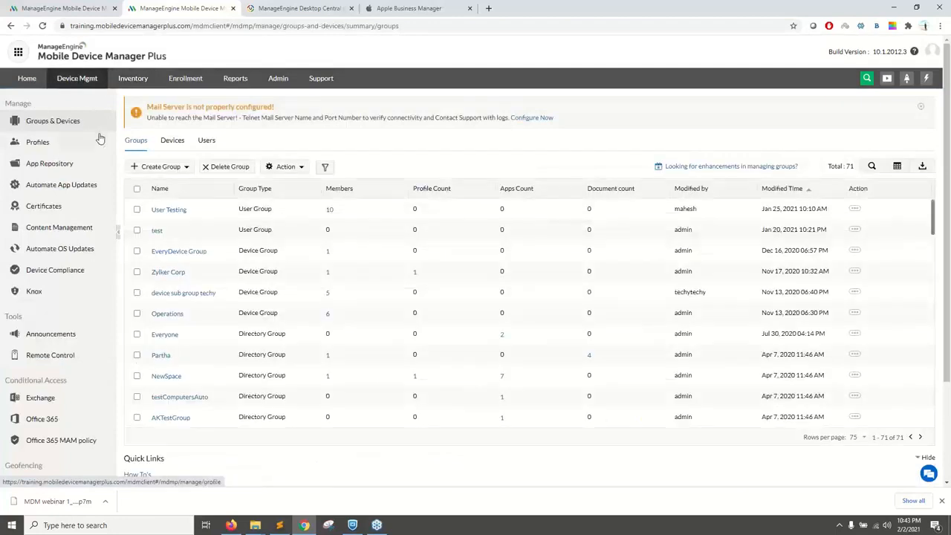
{"action": "left_click", "coordinate": [73, 144]}
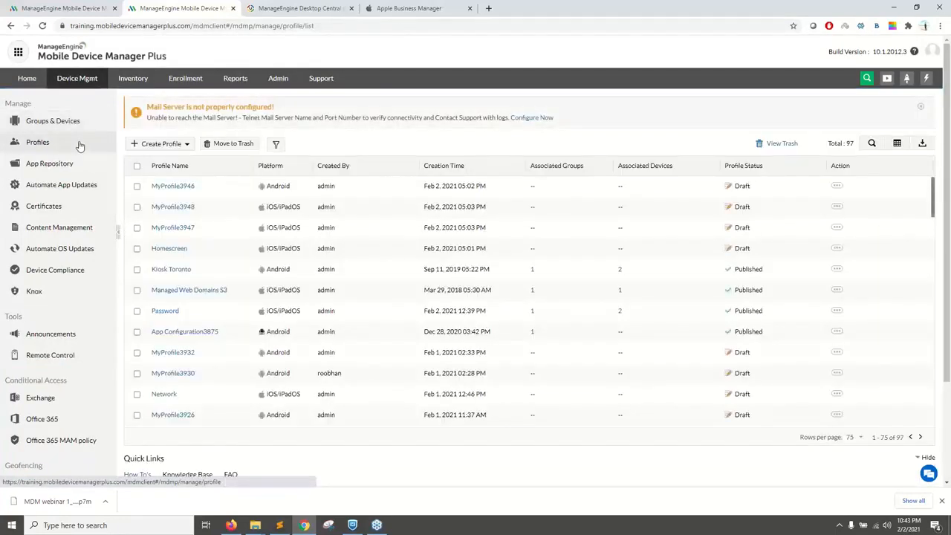
{"action": "left_click", "coordinate": [159, 143]}
{"action": "left_click", "coordinate": [201, 181]}
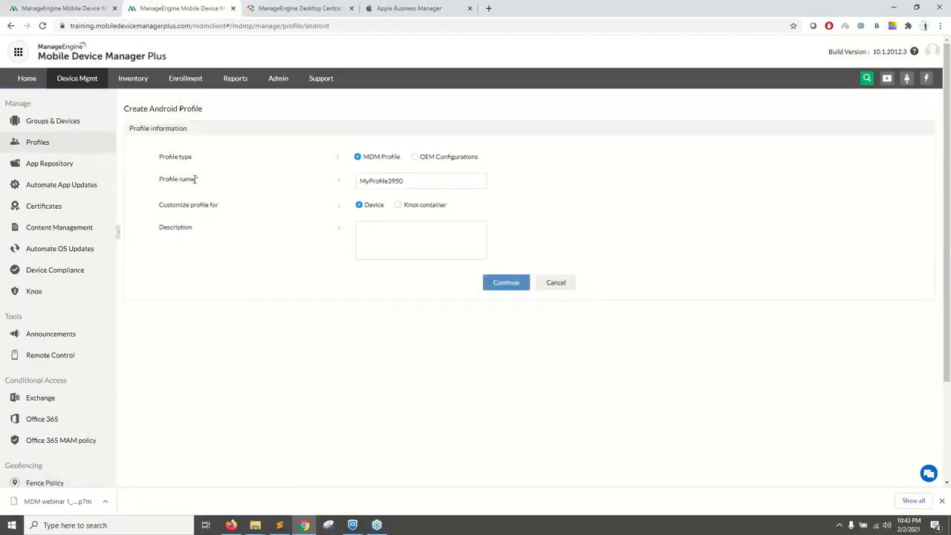
Step: Name the Android profile MDM webinar 2021 and continue to its policy configuration
{"action": "left_click", "coordinate": [400, 180]}
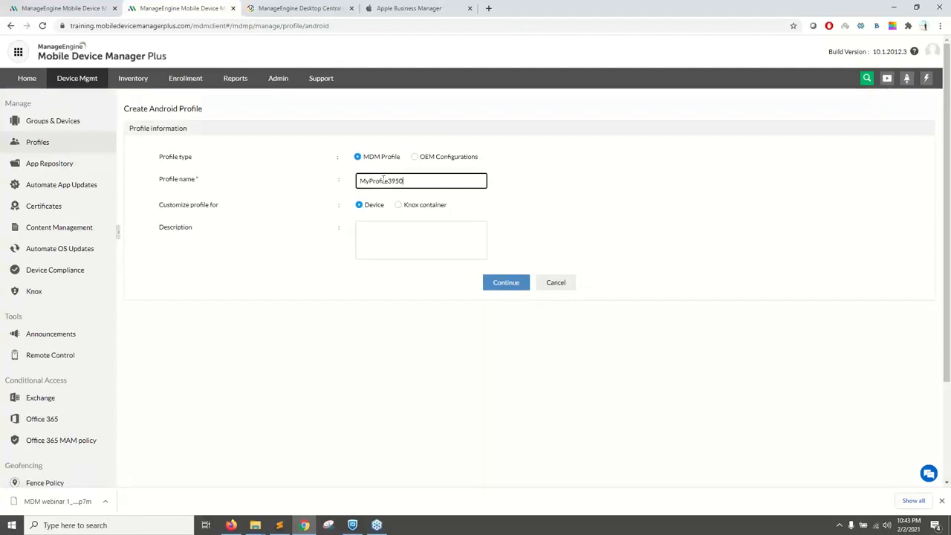
{"action": "key", "text": "ctrl+a"}
{"action": "type", "text": "MDM webinar 2021"}
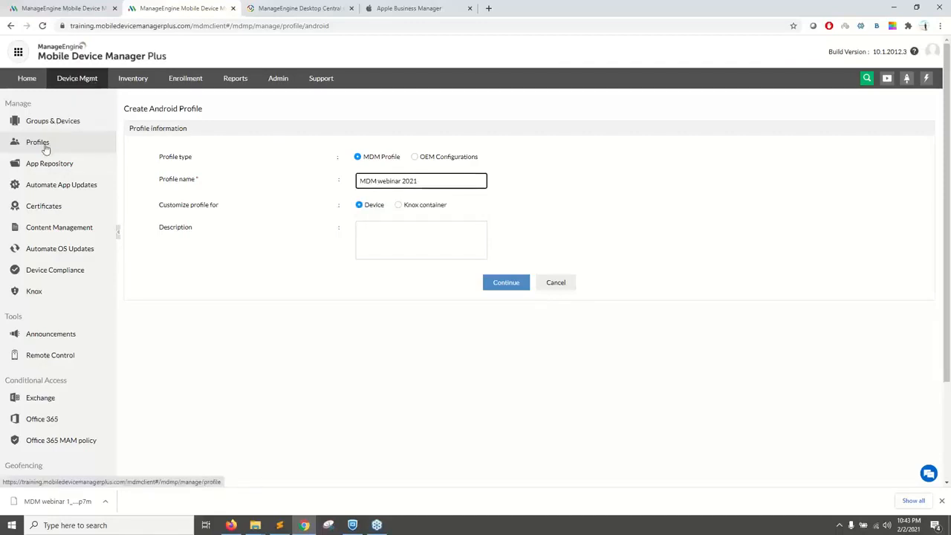
{"action": "left_click", "coordinate": [496, 283]}
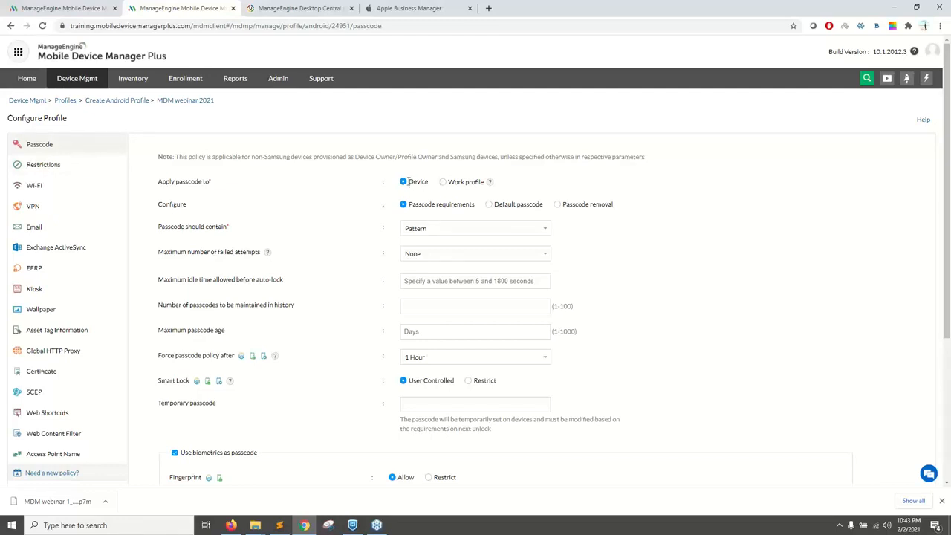
Step: Examine the Device and Work profile scope options and the allowed passcode types in the Android passcode policy
{"action": "left_click_drag", "start_coordinate": [408, 181], "coordinate": [428, 184]}
{"action": "left_click", "coordinate": [443, 182]}
{"action": "left_click", "coordinate": [405, 183]}
{"action": "left_click", "coordinate": [412, 231]}
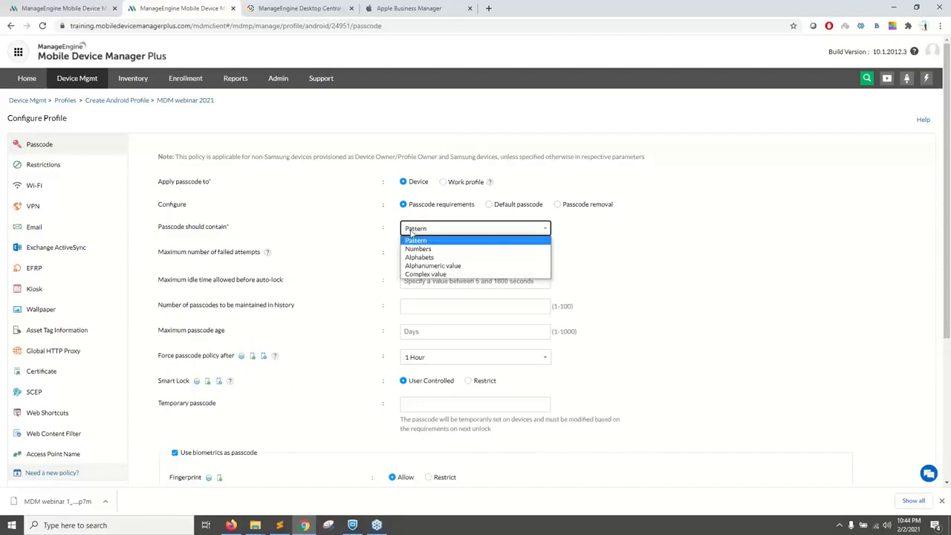
{"action": "left_click", "coordinate": [373, 256]}
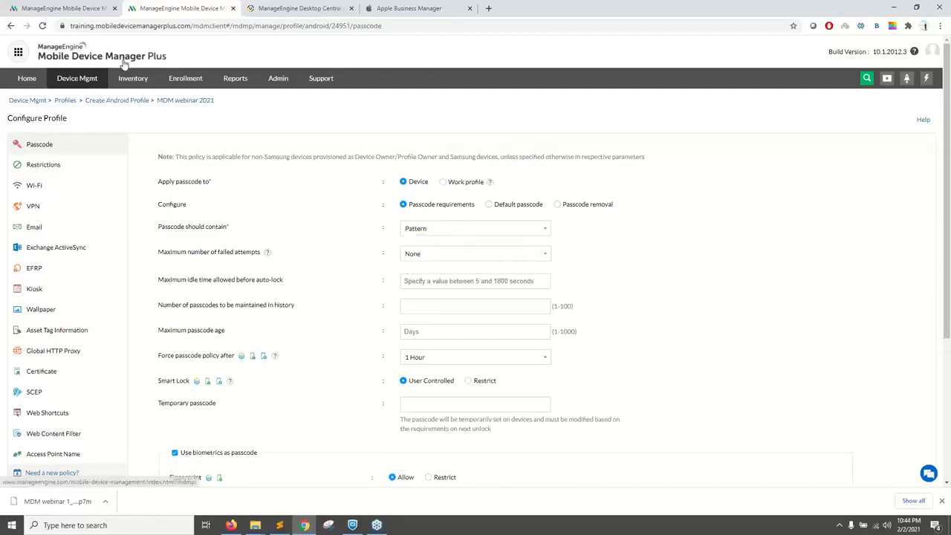
Step: In the other MDM console tab, create an iOS profile named MDM webinar ioS and continue to its policy configuration
{"action": "left_click", "coordinate": [95, 9]}
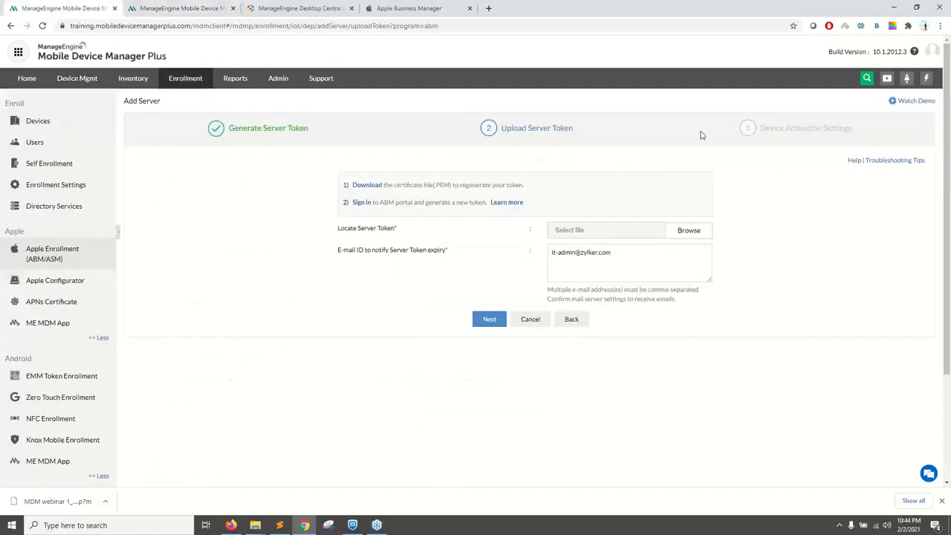
{"action": "left_click", "coordinate": [926, 78]}
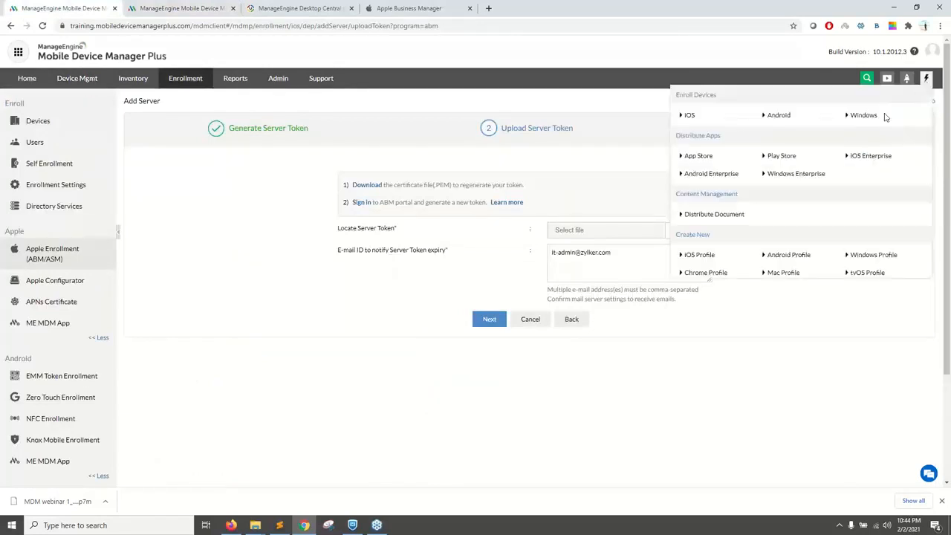
{"action": "left_click", "coordinate": [702, 255]}
{"action": "left_click", "coordinate": [368, 158]}
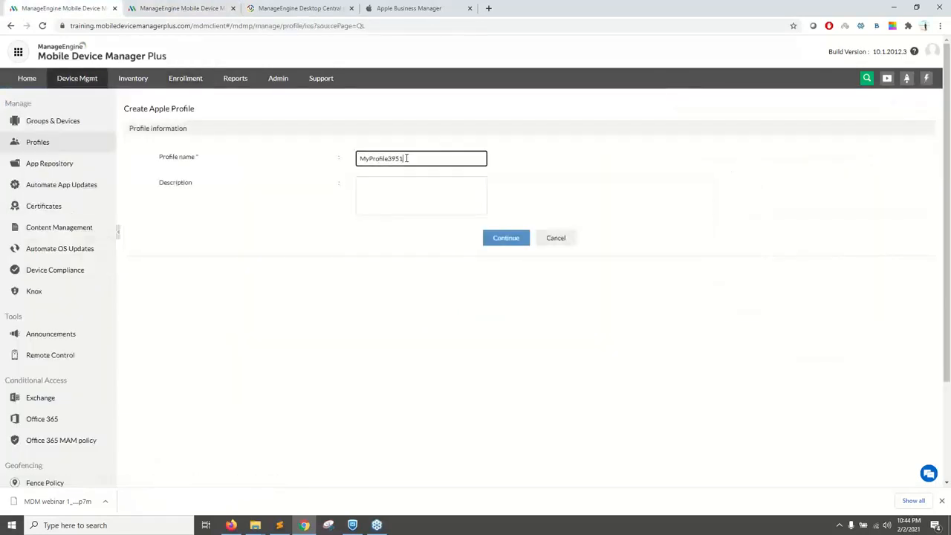
{"action": "key", "text": "ctrl+a"}
{"action": "type", "text": "MDM web"}
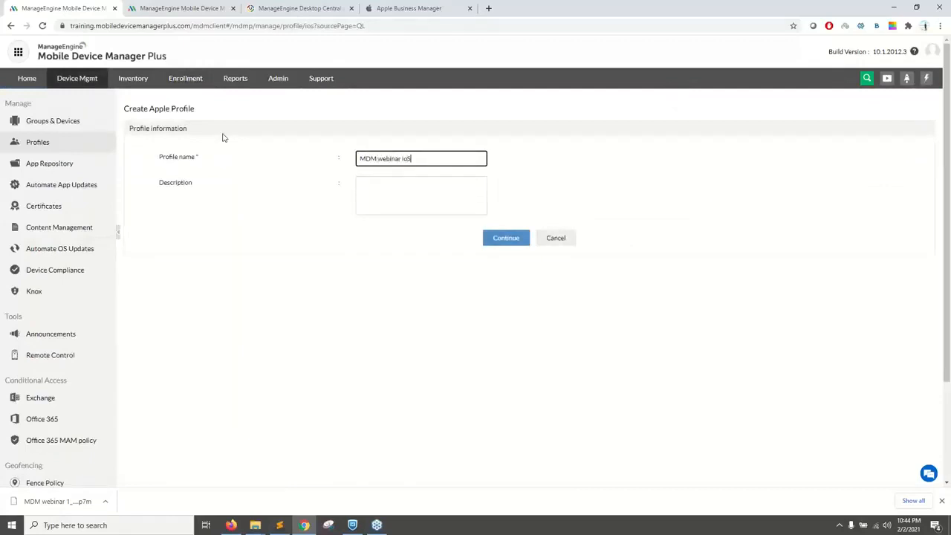
{"action": "left_click", "coordinate": [496, 238]}
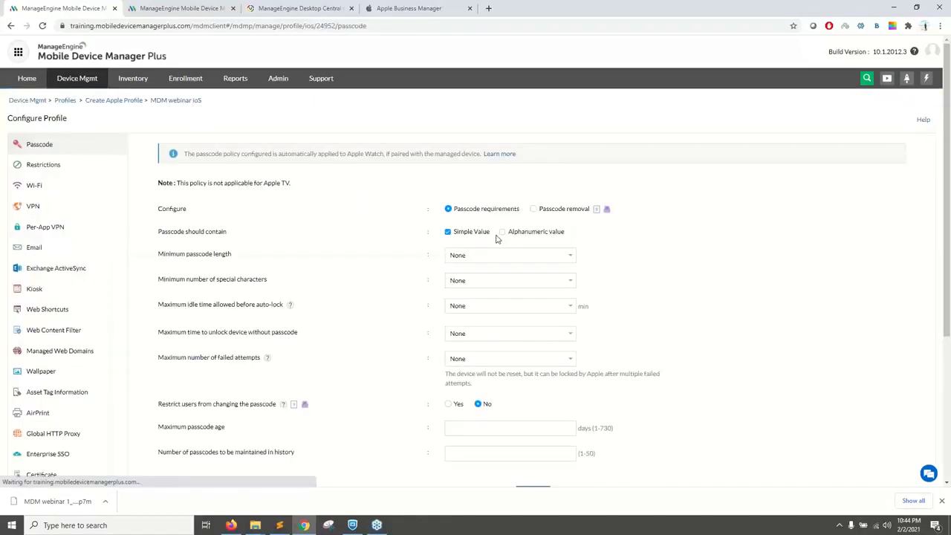
Step: Examine the minimum passcode length choices and the remaining settings in the Apple passcode policy
{"action": "left_click", "coordinate": [467, 257]}
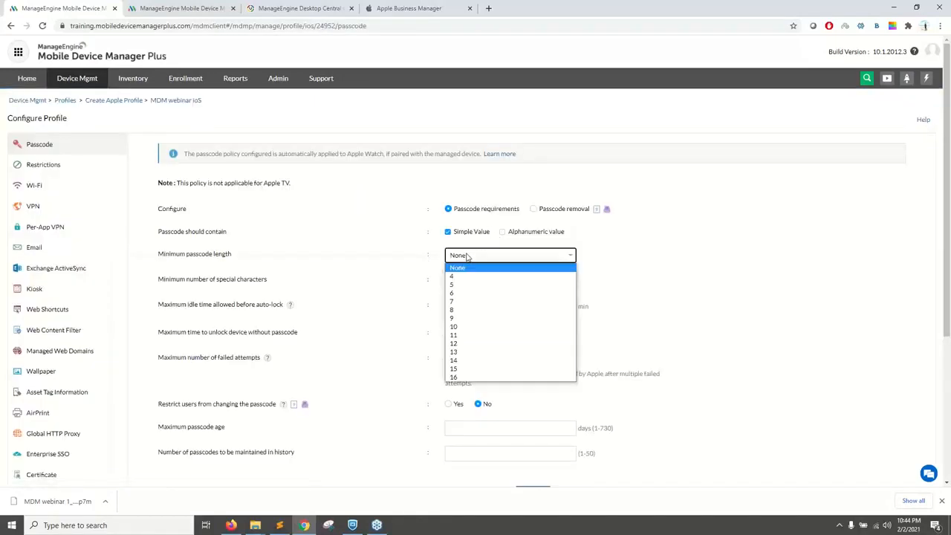
{"action": "left_click", "coordinate": [402, 253]}
{"action": "scroll", "coordinate": [543, 287], "scroll_direction": "down", "scroll_amount": 1}
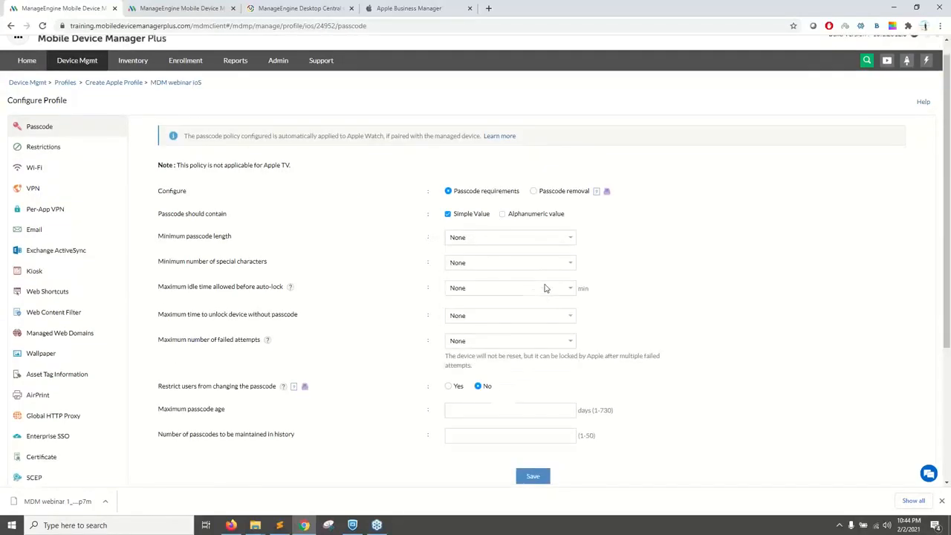
Step: Return to the Android profile, apply its passcode policy to the work profile, and review the passcode and biometric settings
{"action": "left_click", "coordinate": [186, 9]}
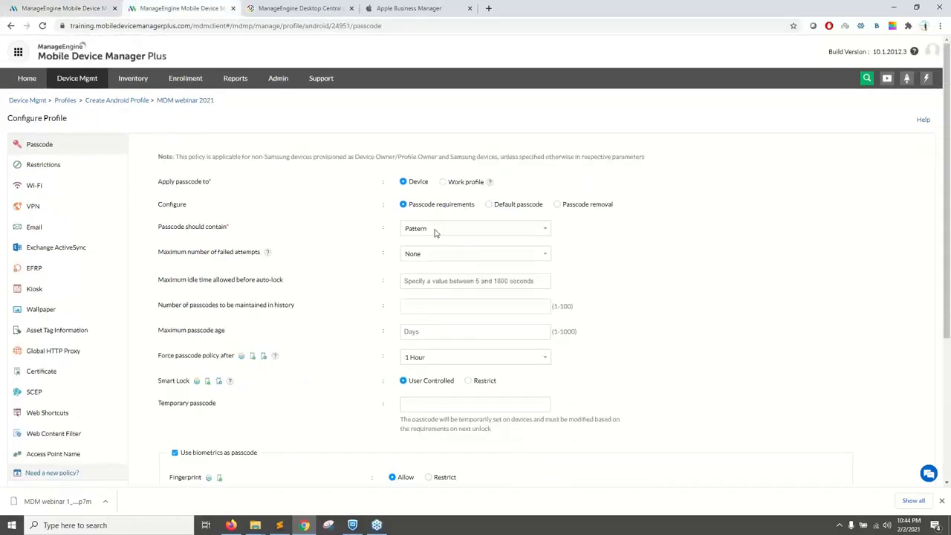
{"action": "scroll", "coordinate": [435, 233], "scroll_direction": "down", "scroll_amount": 2}
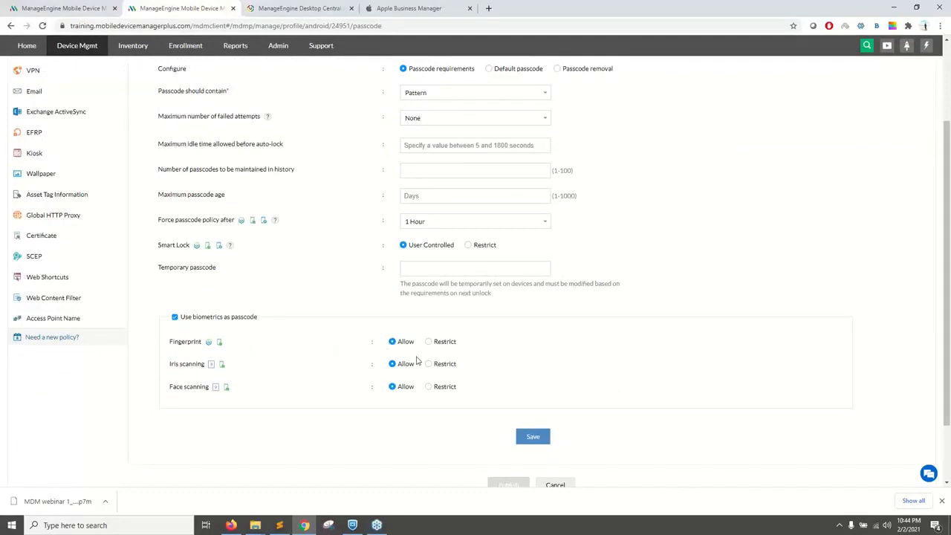
{"action": "scroll", "coordinate": [418, 361], "scroll_direction": "up", "scroll_amount": 2}
{"action": "left_click", "coordinate": [443, 170]}
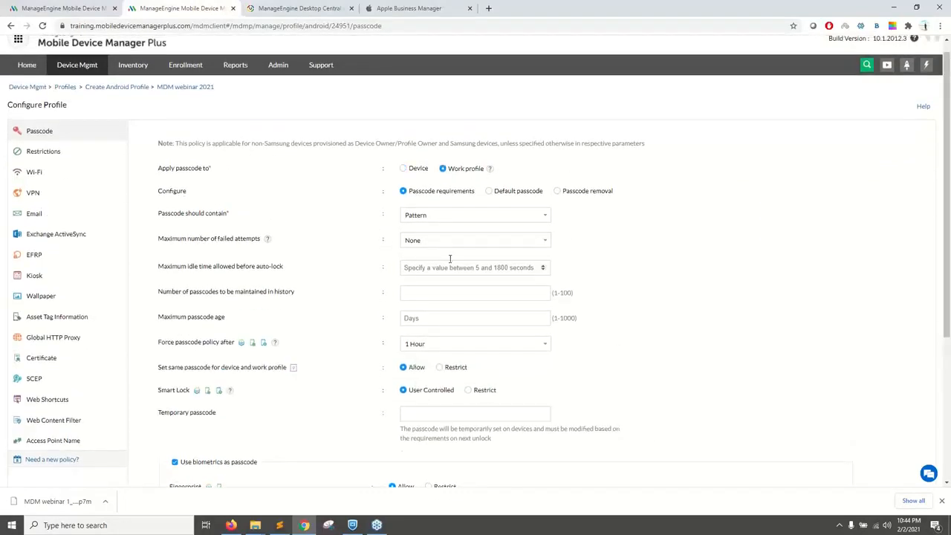
{"action": "scroll", "coordinate": [451, 260], "scroll_direction": "down", "scroll_amount": 3}
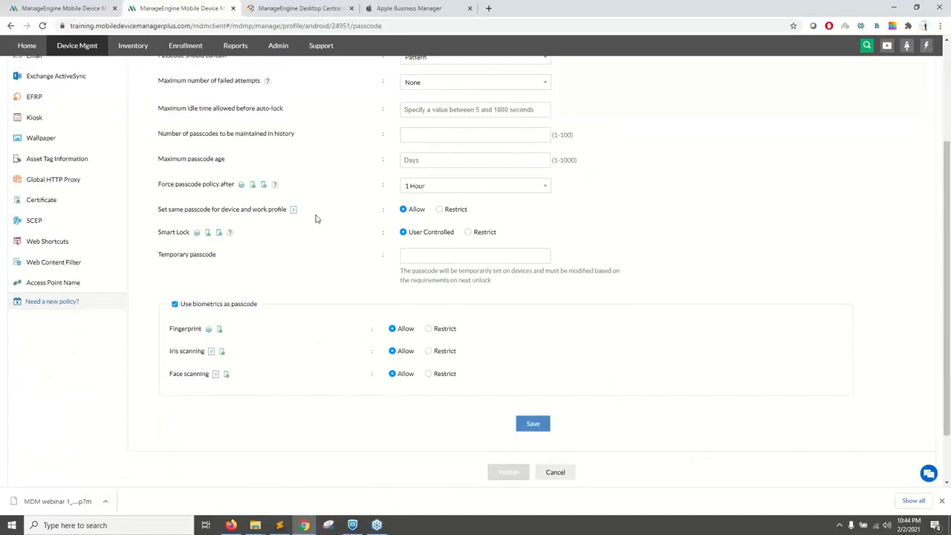
{"action": "scroll", "coordinate": [316, 218], "scroll_direction": "up", "scroll_amount": 1}
{"action": "scroll", "coordinate": [317, 218], "scroll_direction": "up", "scroll_amount": 1}
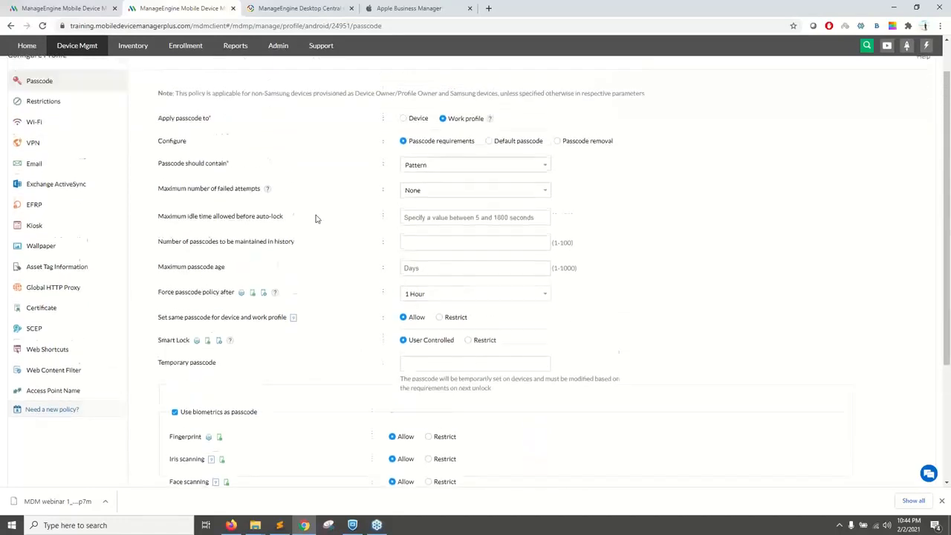
Step: In the Apple profile, set the minimum passcode length to 6 and the maximum failed attempts to 7, and save the passcode policy
{"action": "left_click", "coordinate": [47, 7]}
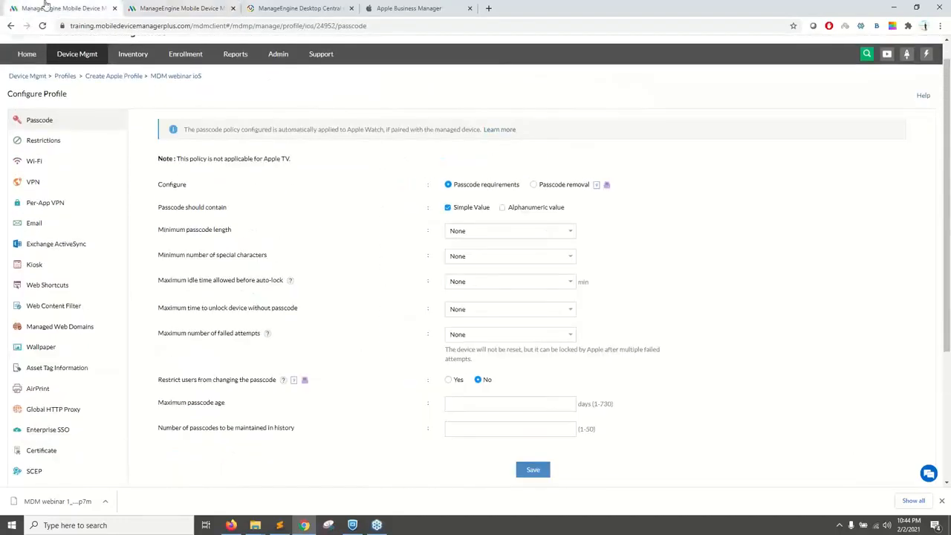
{"action": "left_click", "coordinate": [475, 231]}
{"action": "left_click", "coordinate": [462, 265]}
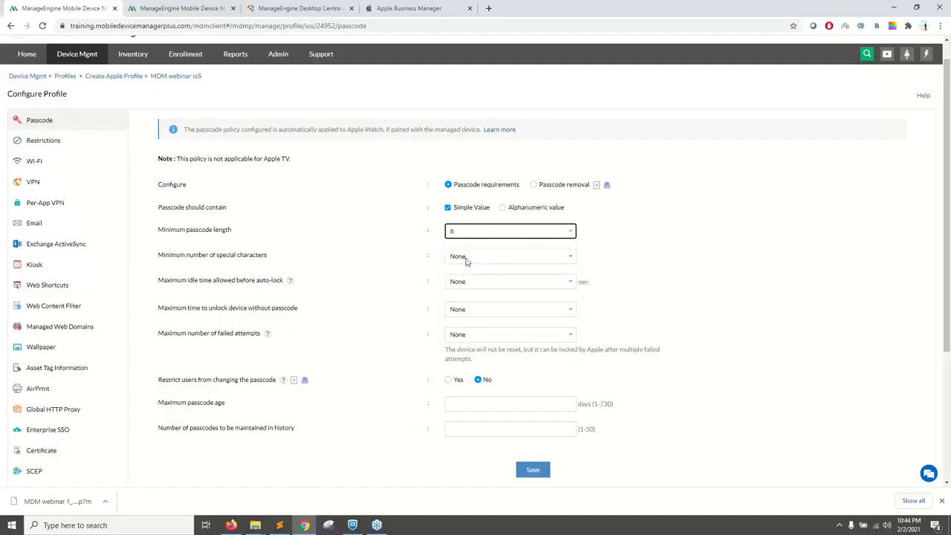
{"action": "left_click", "coordinate": [459, 336]}
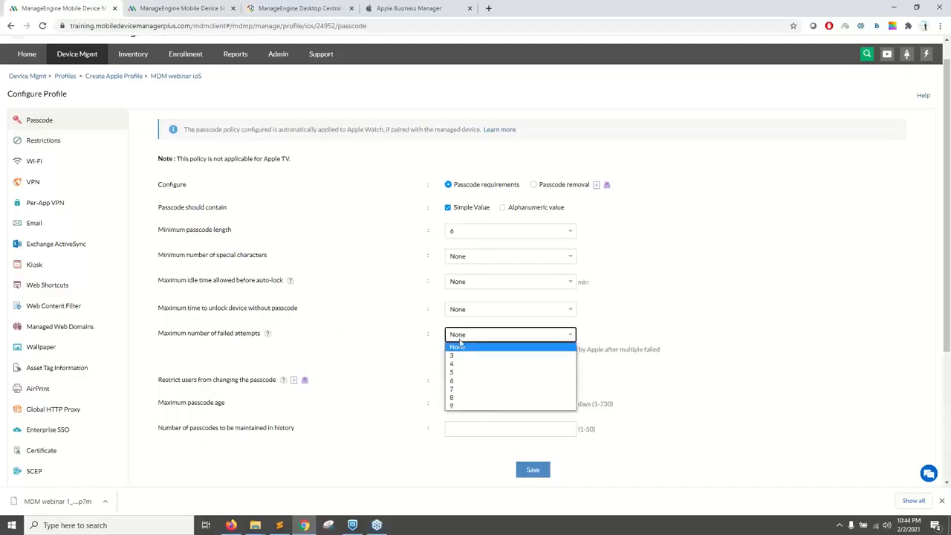
{"action": "left_click", "coordinate": [456, 390]}
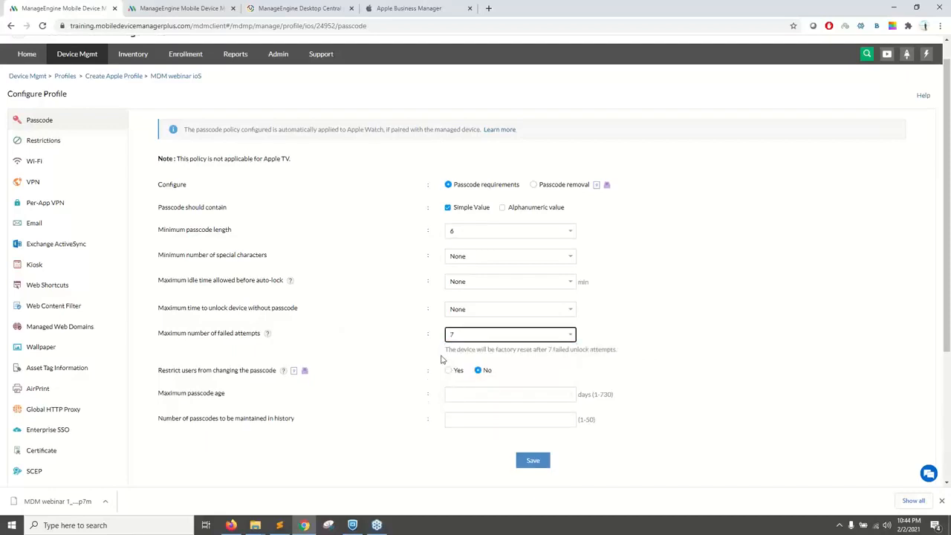
{"action": "left_click_drag", "start_coordinate": [441, 359], "coordinate": [612, 349]}
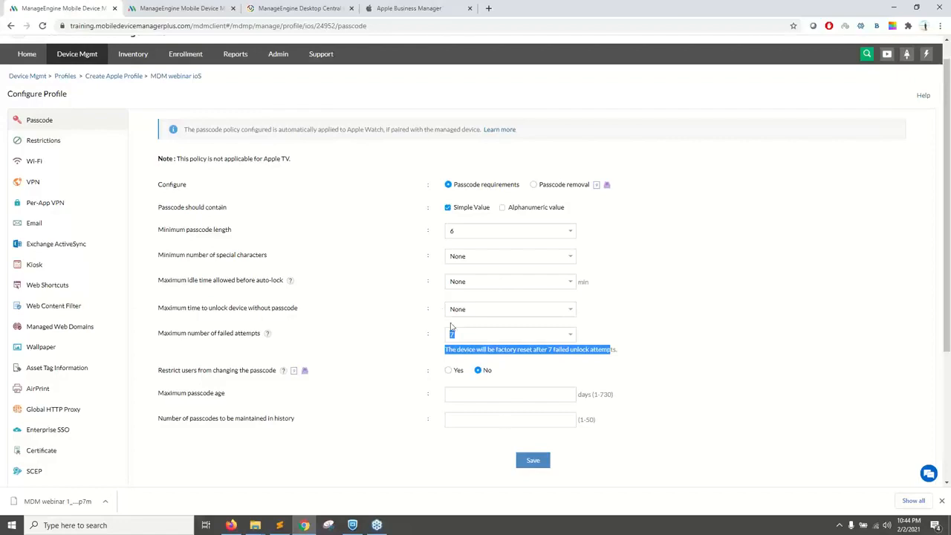
{"action": "left_click", "coordinate": [530, 462]}
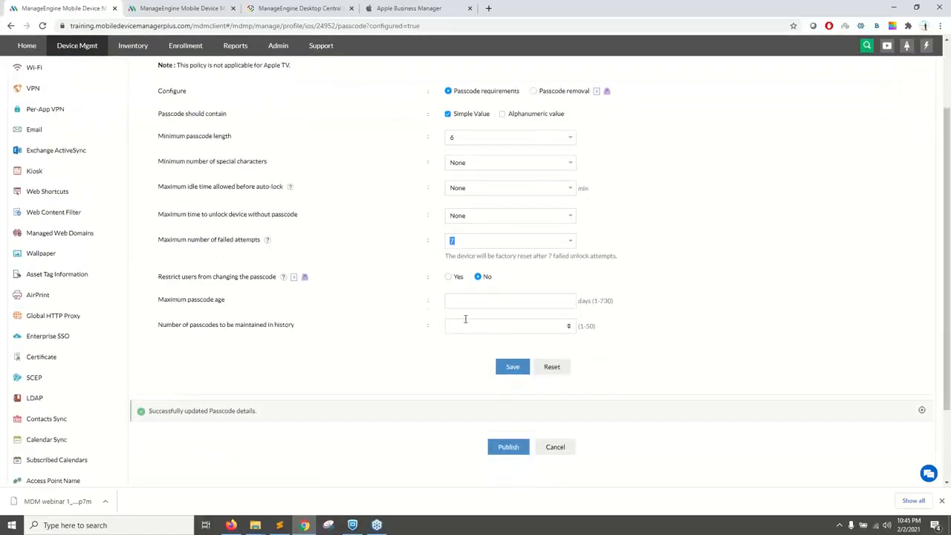
Step: Return to the Android profile and set the maximum number of failed attempts to 5 in its passcode policy
{"action": "left_click", "coordinate": [190, 6]}
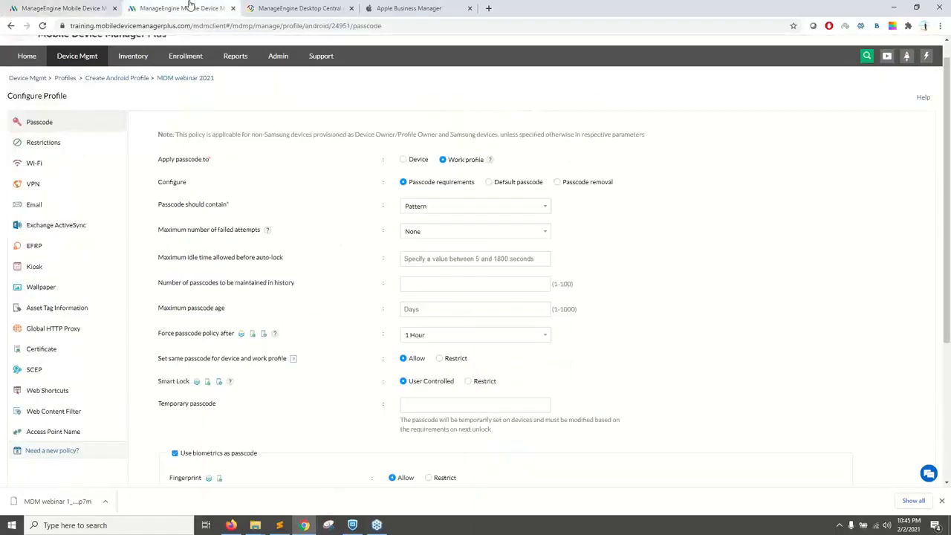
{"action": "left_click", "coordinate": [420, 232]}
{"action": "left_click", "coordinate": [410, 260]}
{"action": "scroll", "coordinate": [210, 153], "scroll_direction": "down", "scroll_amount": 2}
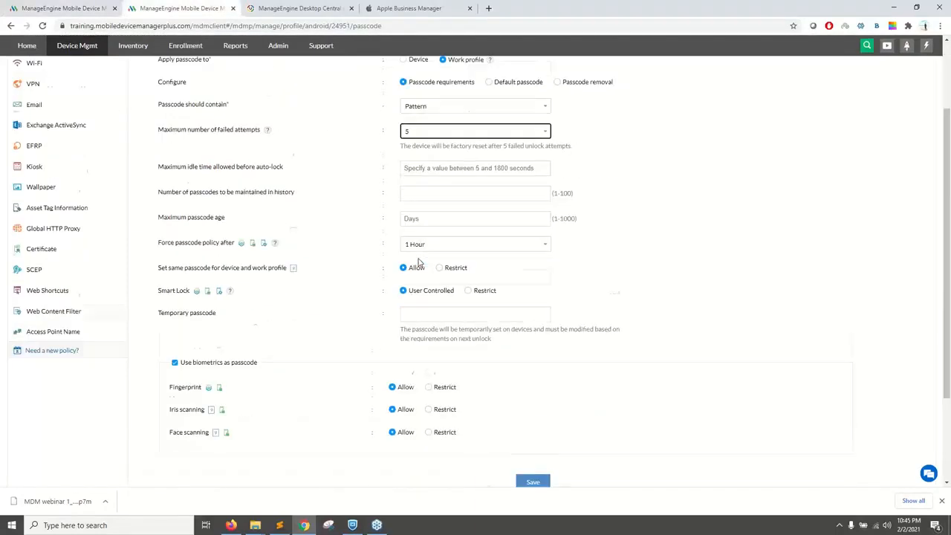
{"action": "scroll", "coordinate": [210, 153], "scroll_direction": "up", "scroll_amount": 2}
Step: Reopen the Android passcode policy, review its settings down to the biometric options, and open the Restrictions policy
{"action": "double_click", "coordinate": [59, 165]}
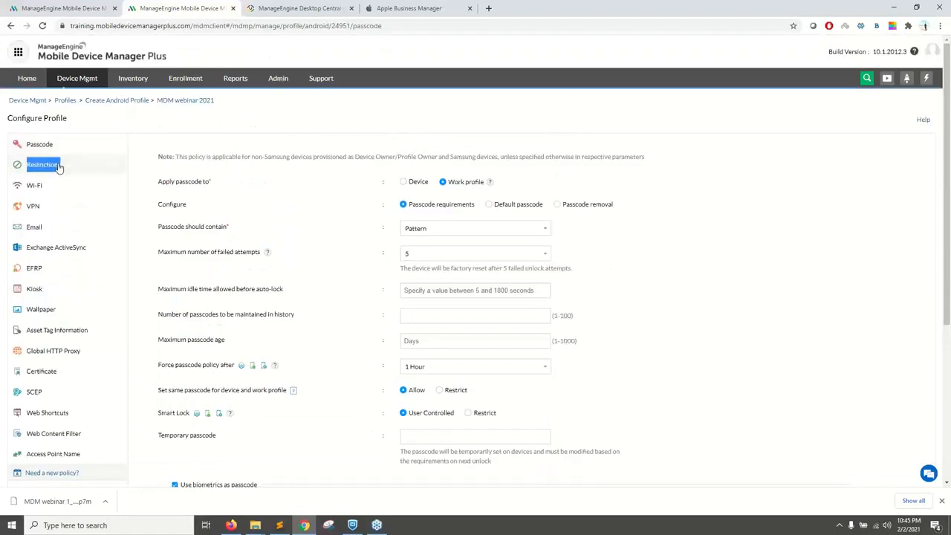
{"action": "left_click", "coordinate": [55, 144]}
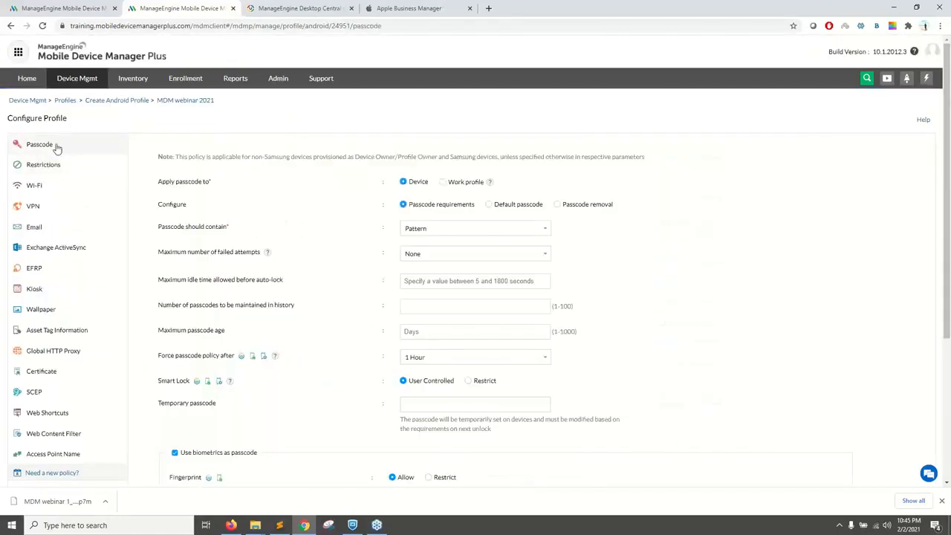
{"action": "scroll", "coordinate": [421, 251], "scroll_direction": "down", "scroll_amount": 3}
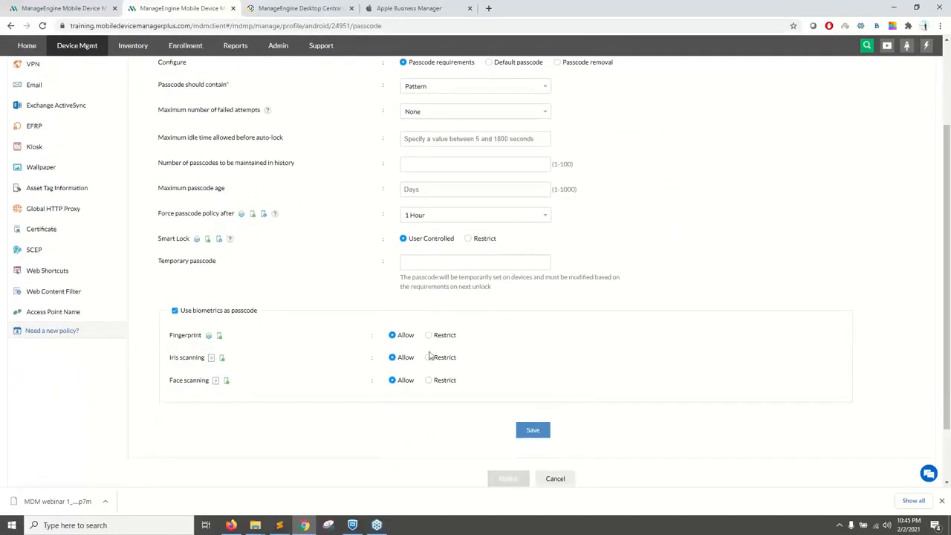
{"action": "scroll", "coordinate": [401, 327], "scroll_direction": "up", "scroll_amount": 3}
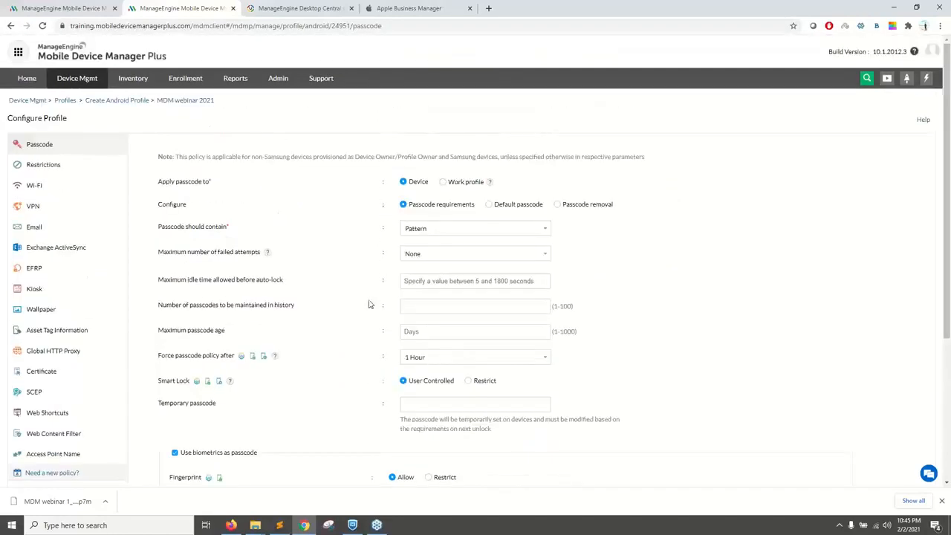
{"action": "left_click", "coordinate": [76, 168]}
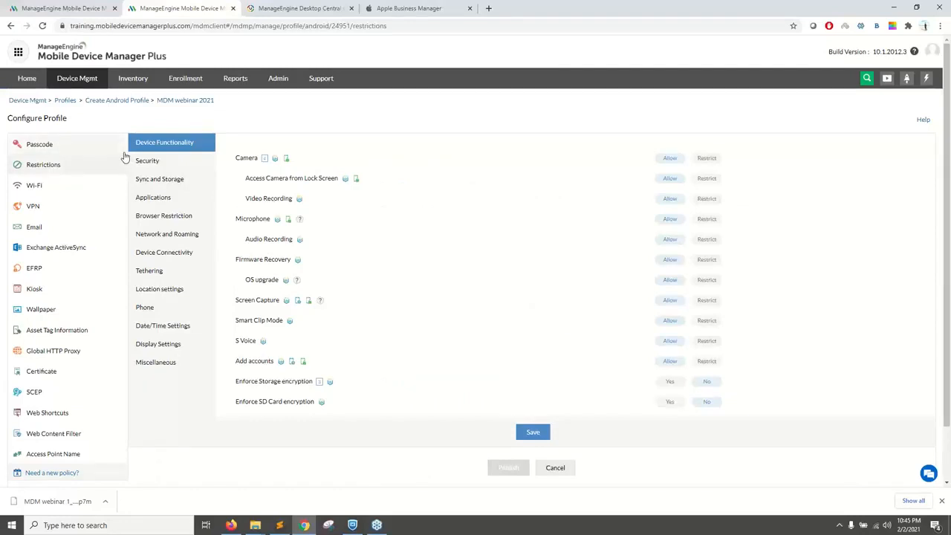
Step: Open the Android profile's Wi-Fi policy and set the Wi-Fi SSID to ZohoWork
{"action": "left_click", "coordinate": [38, 185]}
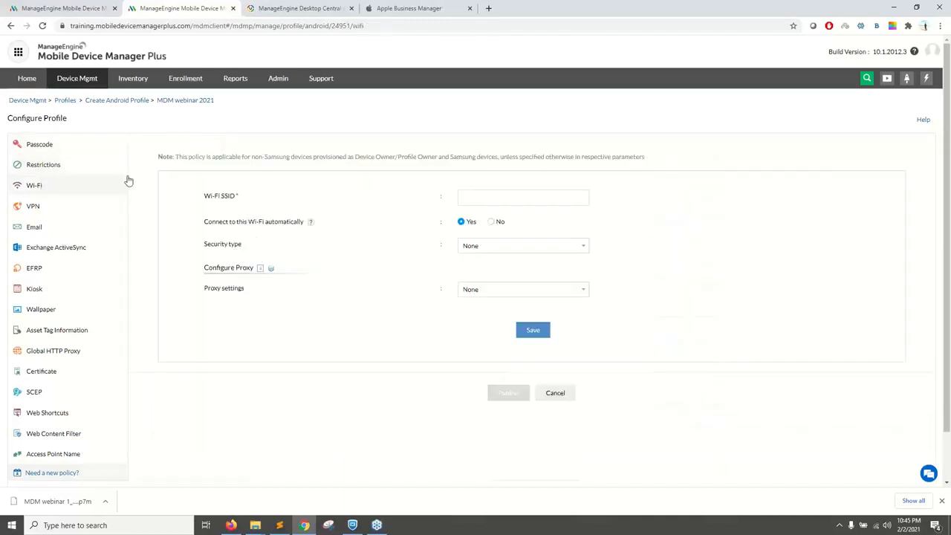
{"action": "left_click", "coordinate": [463, 197]}
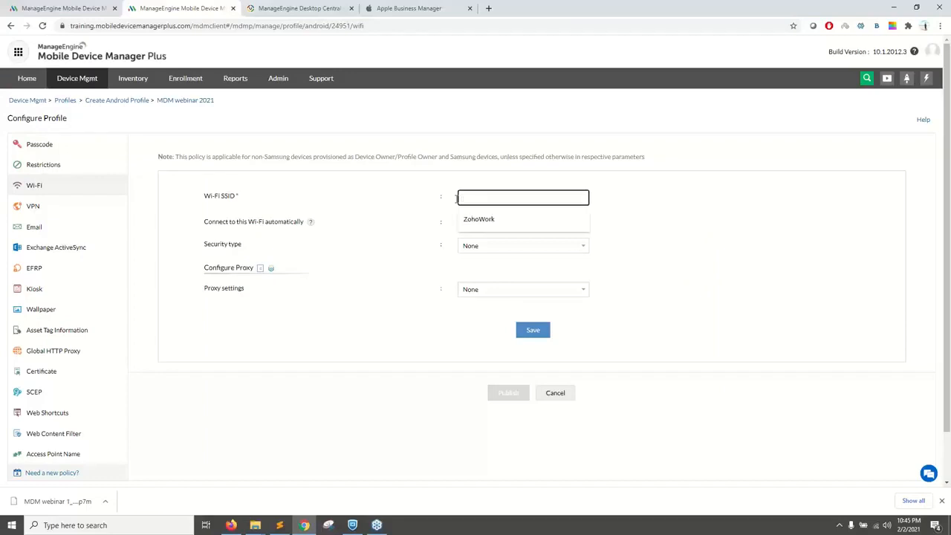
{"action": "left_click", "coordinate": [421, 214]}
{"action": "left_click", "coordinate": [502, 202]}
{"action": "left_click", "coordinate": [486, 221]}
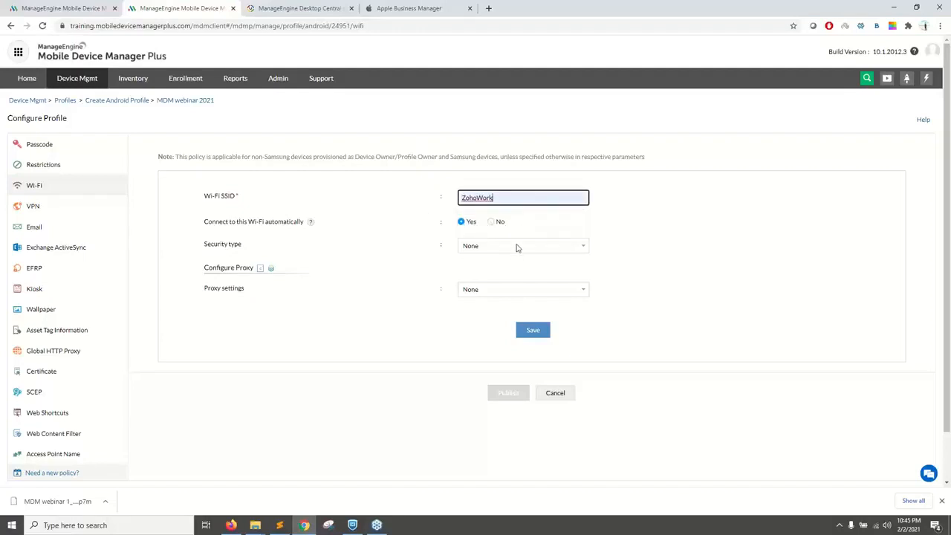
Step: Set the ZohoWork security type to WEP, enter the Wi-Fi password, and save the configuration
{"action": "left_click", "coordinate": [505, 252]}
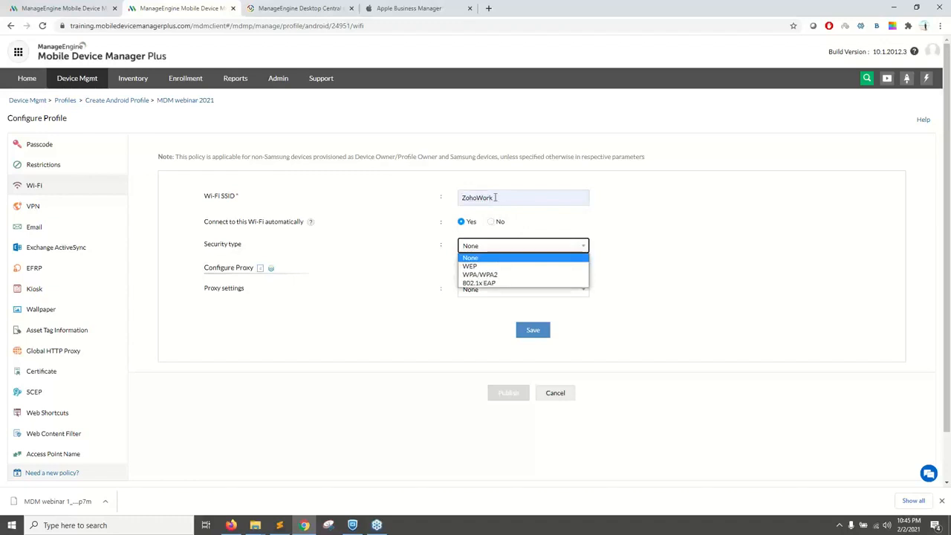
{"action": "left_click", "coordinate": [690, 260]}
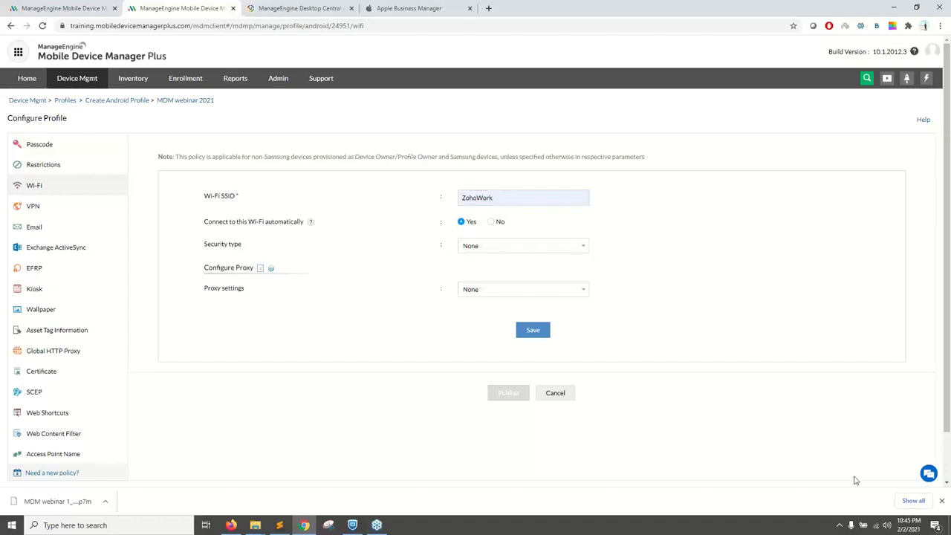
{"action": "left_click", "coordinate": [876, 527]}
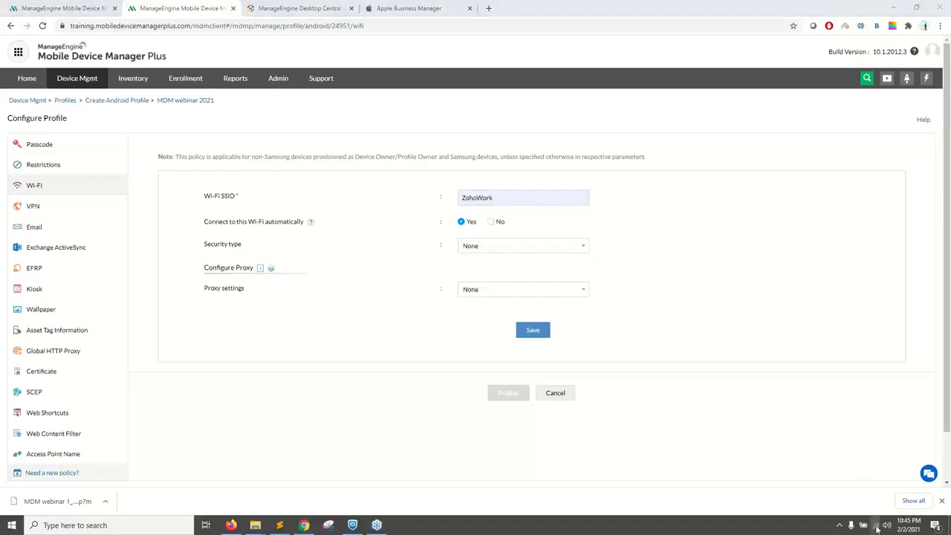
{"action": "left_click", "coordinate": [504, 249]}
{"action": "left_click", "coordinate": [490, 266]}
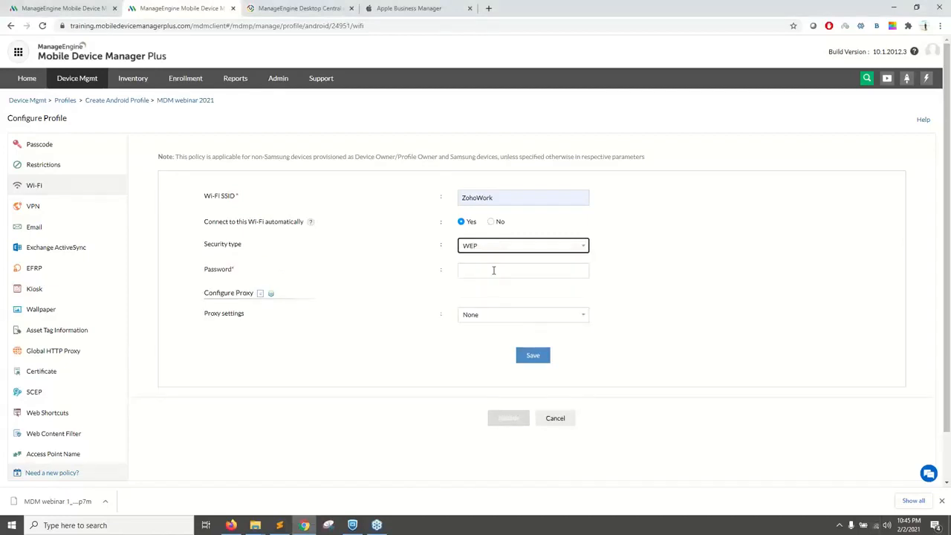
{"action": "left_click", "coordinate": [509, 270]}
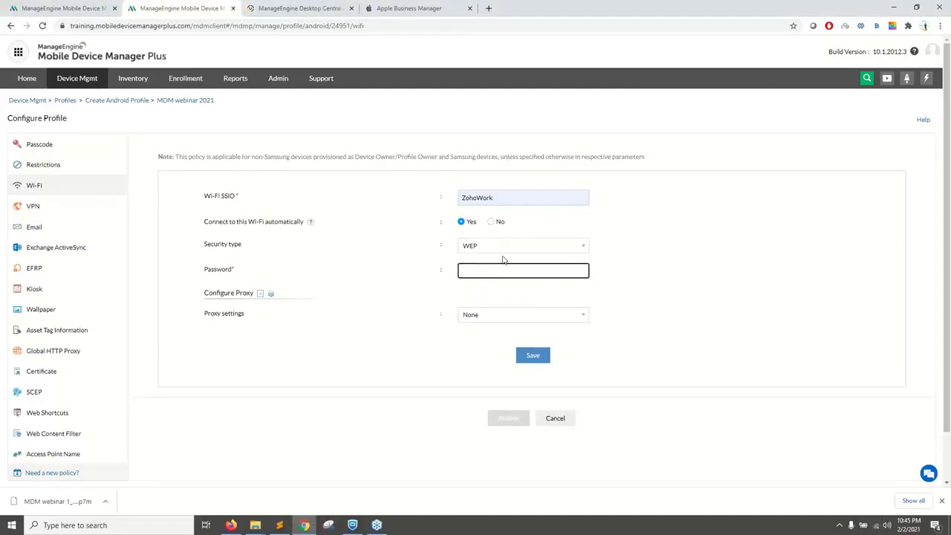
{"action": "type", "text": "••••••••••••"}
{"action": "left_click_drag", "start_coordinate": [201, 221], "coordinate": [301, 221]}
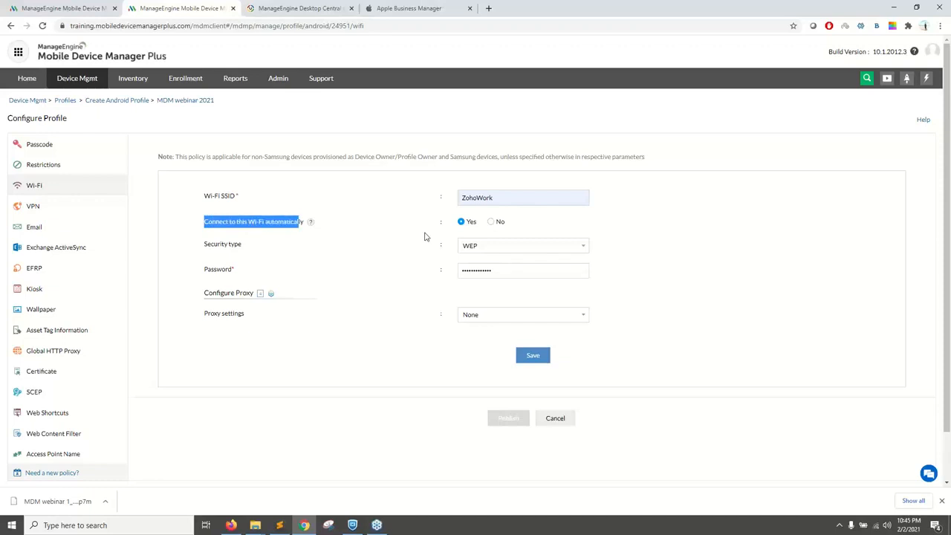
{"action": "left_click_drag", "start_coordinate": [509, 197], "coordinate": [441, 200]}
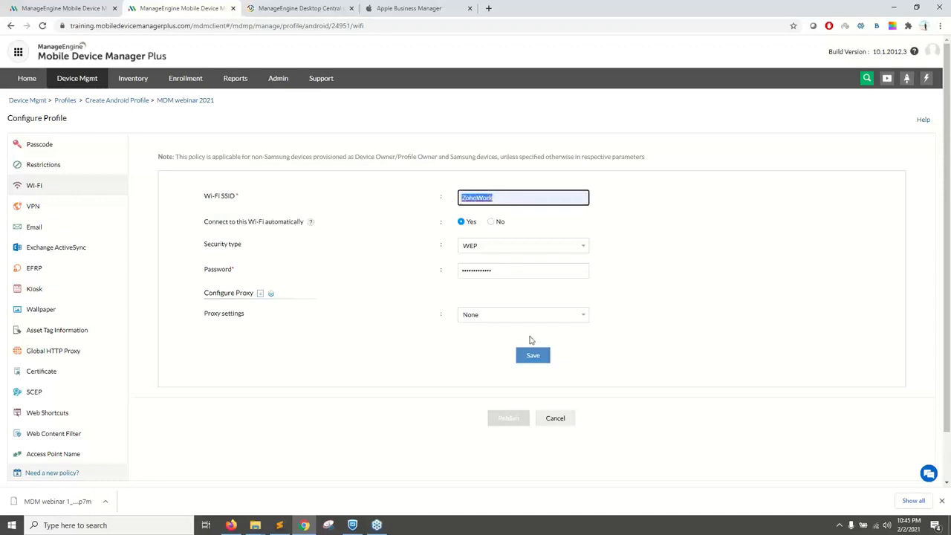
{"action": "left_click", "coordinate": [532, 355]}
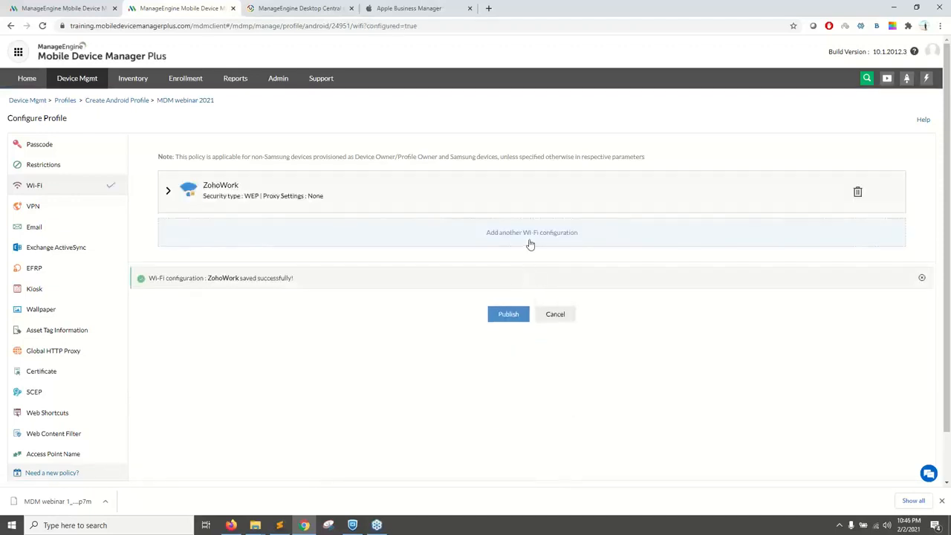
Step: Add another Wi-Fi configuration with the SSID ZohoGuest and the security type 802.1x EAP
{"action": "left_click", "coordinate": [530, 245]}
{"action": "left_click", "coordinate": [490, 281]}
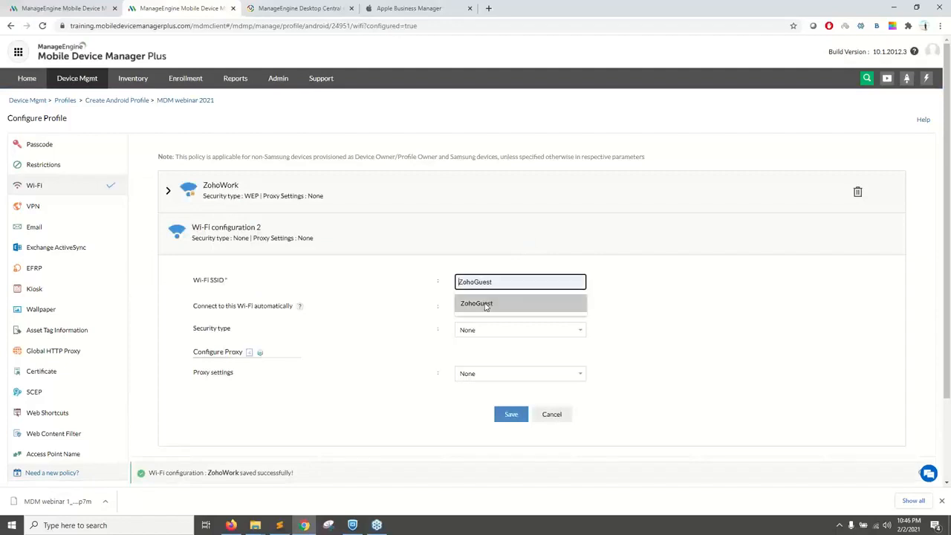
{"action": "left_click", "coordinate": [486, 304]}
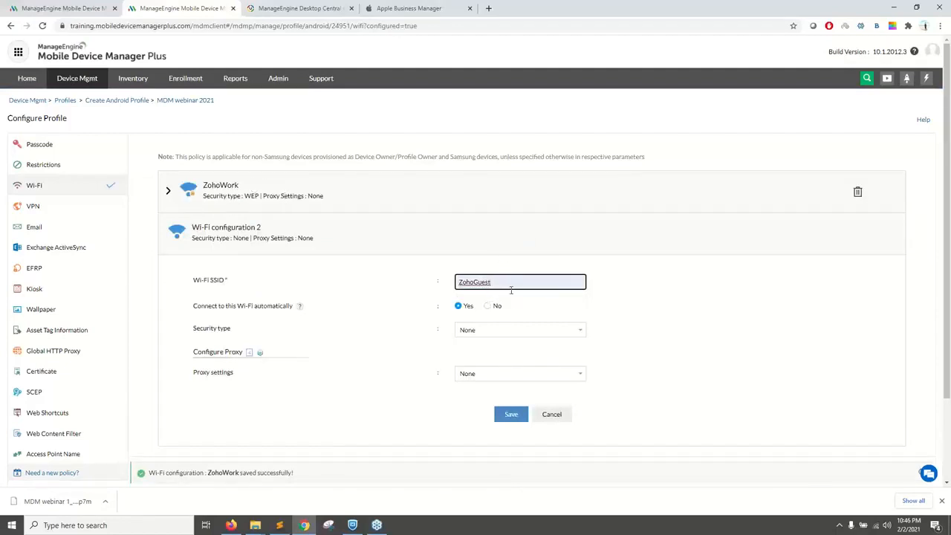
{"action": "left_click", "coordinate": [490, 329]}
{"action": "left_click", "coordinate": [485, 365]}
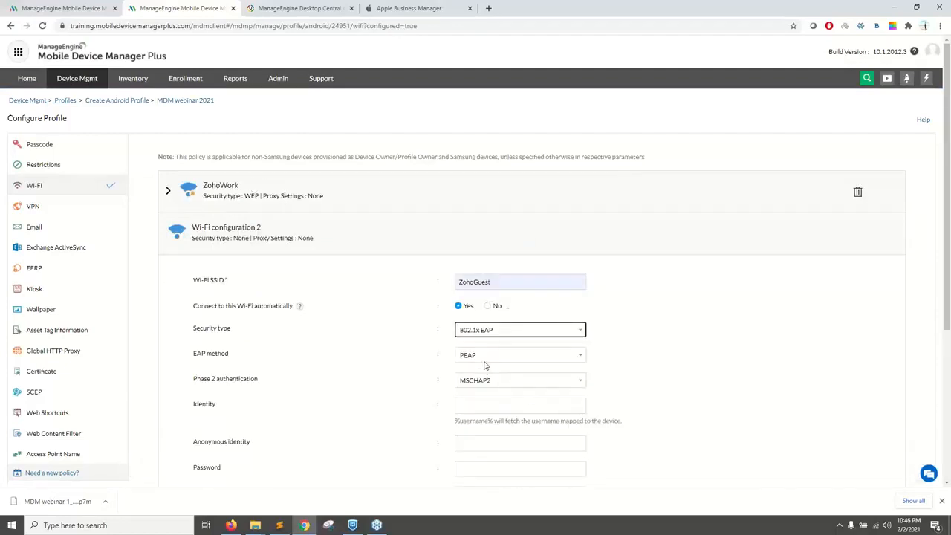
Step: Choose GeoTrust Global CA as the CA certificate for the ZohoGuest configuration
{"action": "scroll", "coordinate": [490, 335], "scroll_direction": "down", "scroll_amount": 2}
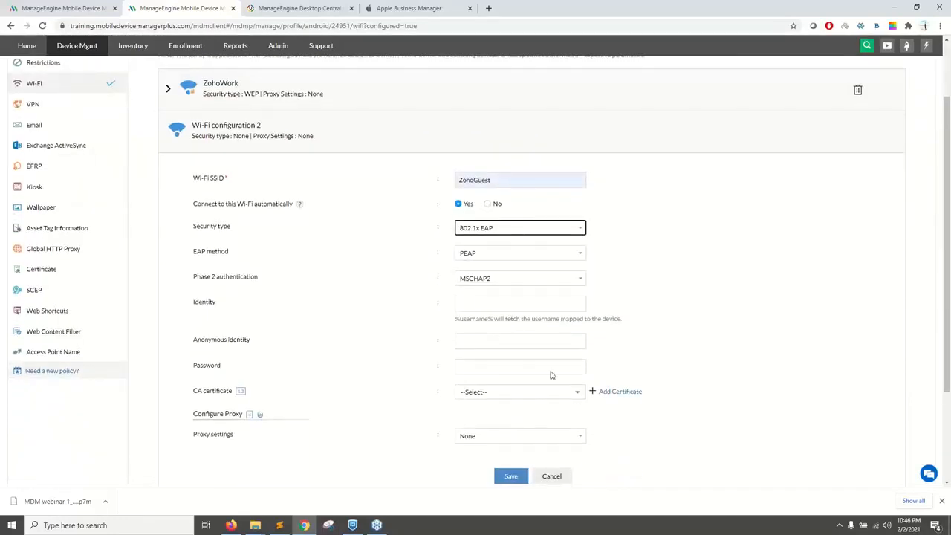
{"action": "left_click", "coordinate": [574, 394]}
{"action": "left_click", "coordinate": [511, 426]}
{"action": "scroll", "coordinate": [509, 429], "scroll_direction": "down", "scroll_amount": 1}
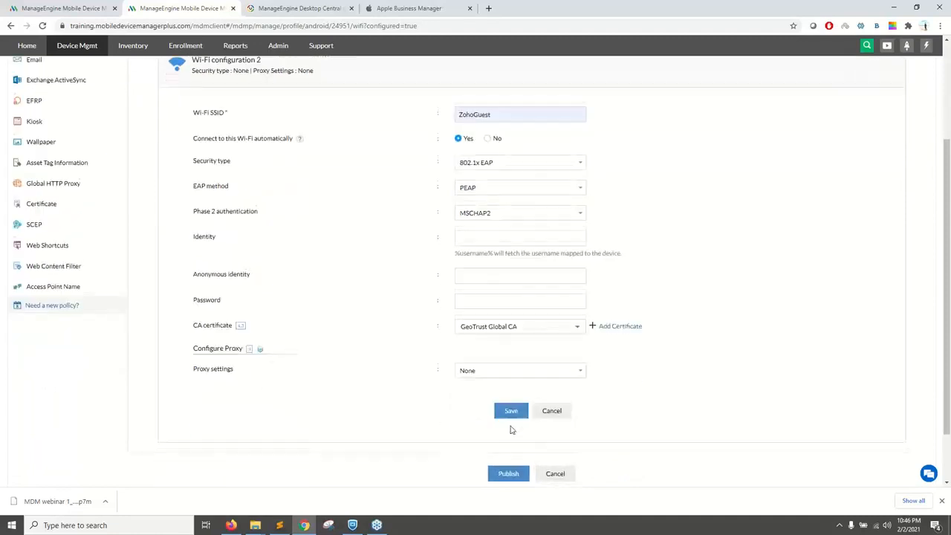
{"action": "scroll", "coordinate": [509, 408], "scroll_direction": "up", "scroll_amount": 1}
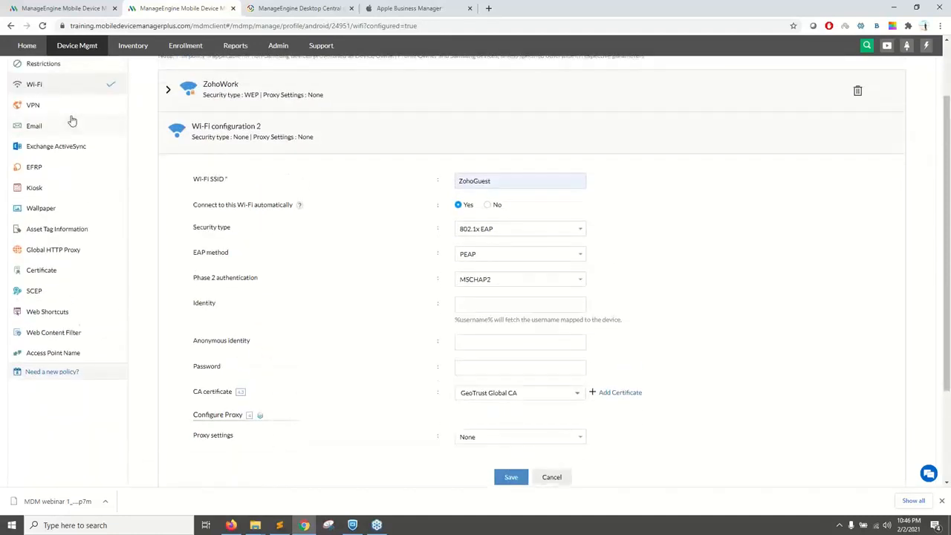
Step: Switch to the Apple profile, open its VPN policy, and set the connection type to Open VPN
{"action": "key", "text": "ctrl+shift+Tab"}
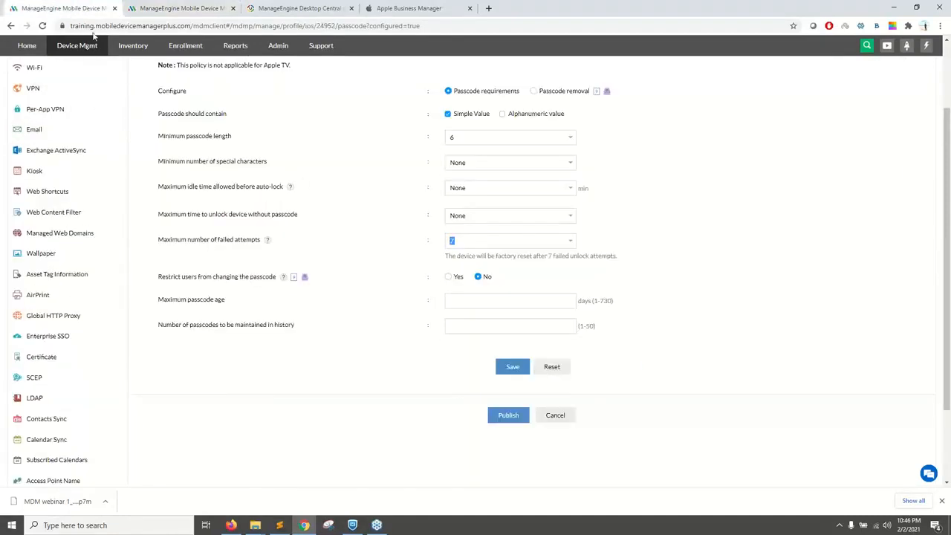
{"action": "scroll", "coordinate": [74, 148], "scroll_direction": "up", "scroll_amount": 2}
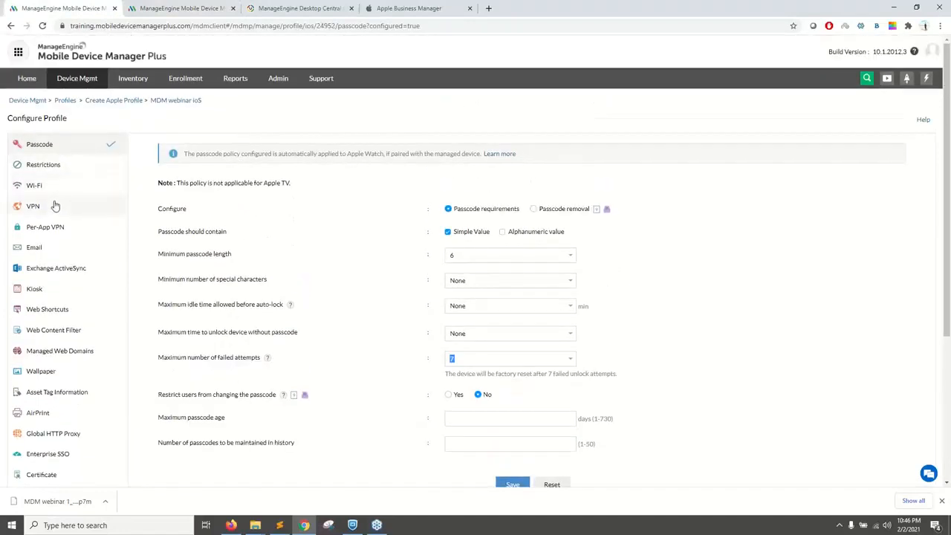
{"action": "left_click", "coordinate": [55, 206]}
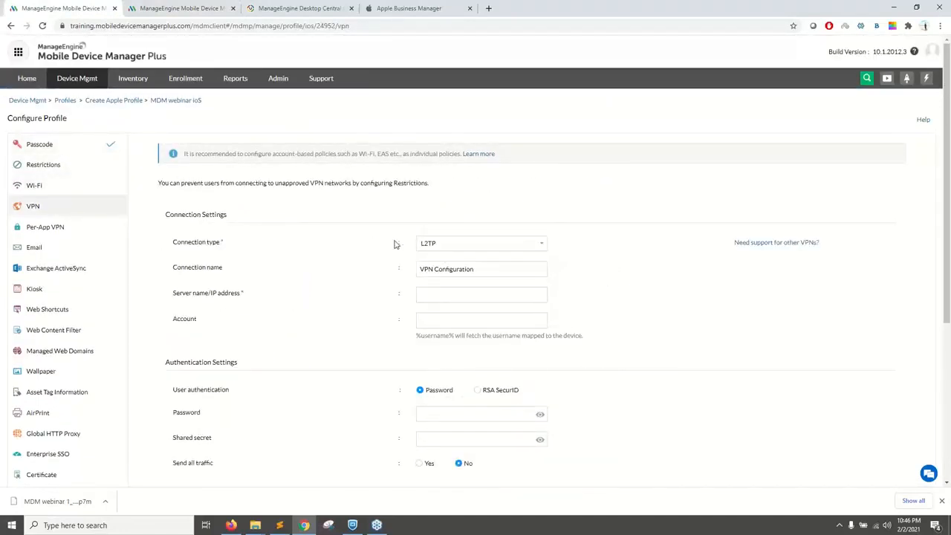
{"action": "left_click", "coordinate": [449, 246]}
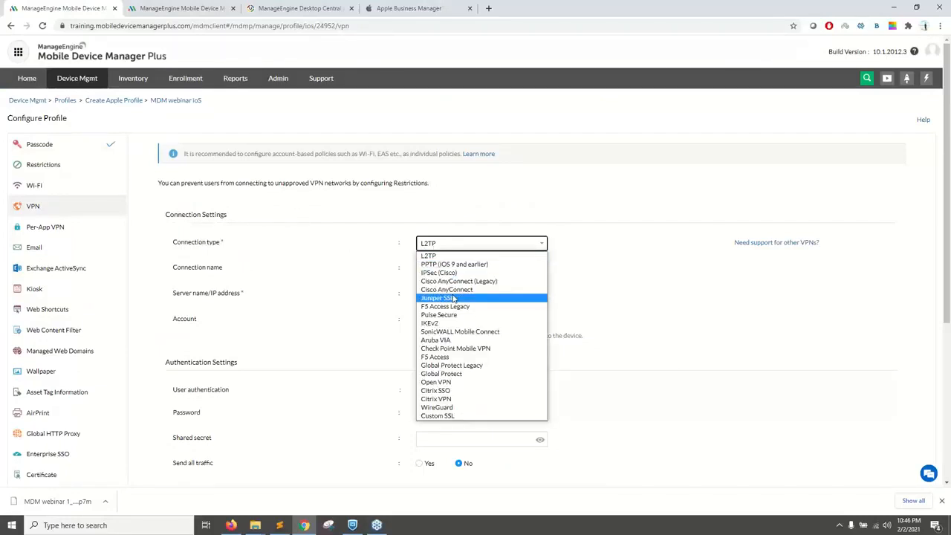
{"action": "left_click", "coordinate": [441, 384]}
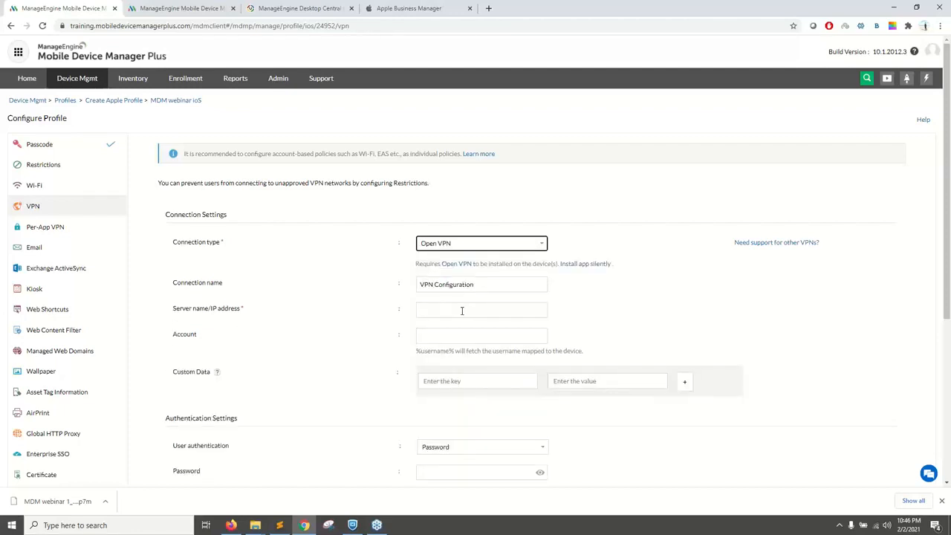
Step: Review the Open VPN connection and authentication settings, including the server field and the %username% option for the account
{"action": "scroll", "coordinate": [461, 310], "scroll_direction": "down", "scroll_amount": 2}
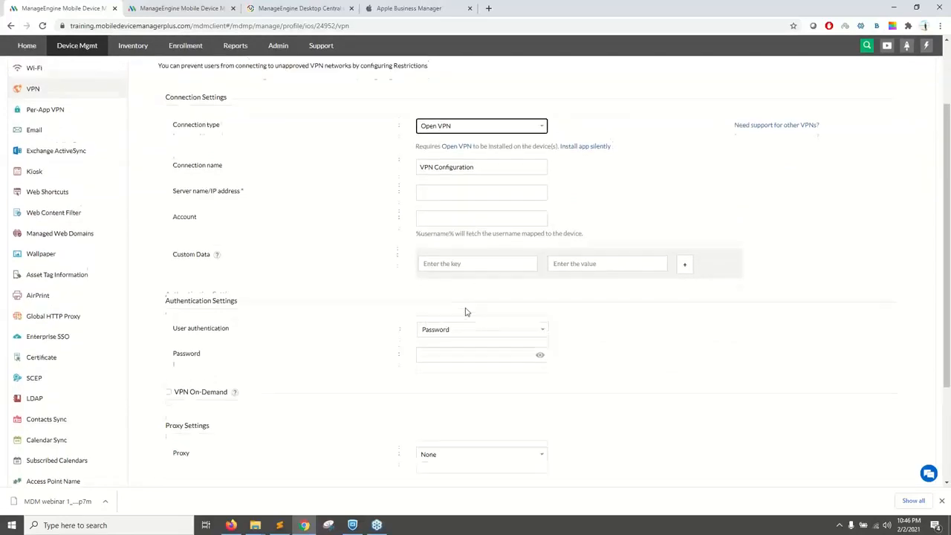
{"action": "scroll", "coordinate": [466, 311], "scroll_direction": "up", "scroll_amount": 1}
{"action": "right_click", "coordinate": [465, 222]}
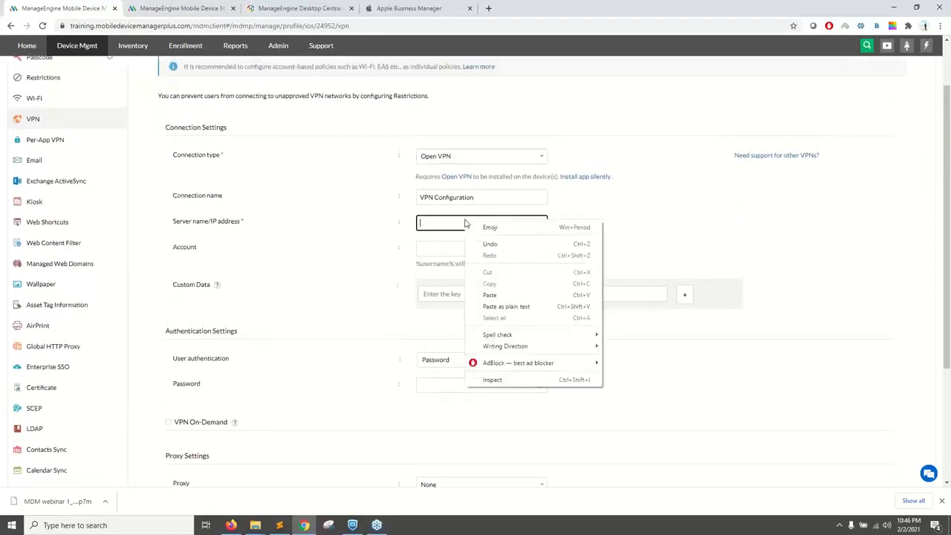
{"action": "left_click", "coordinate": [424, 248]}
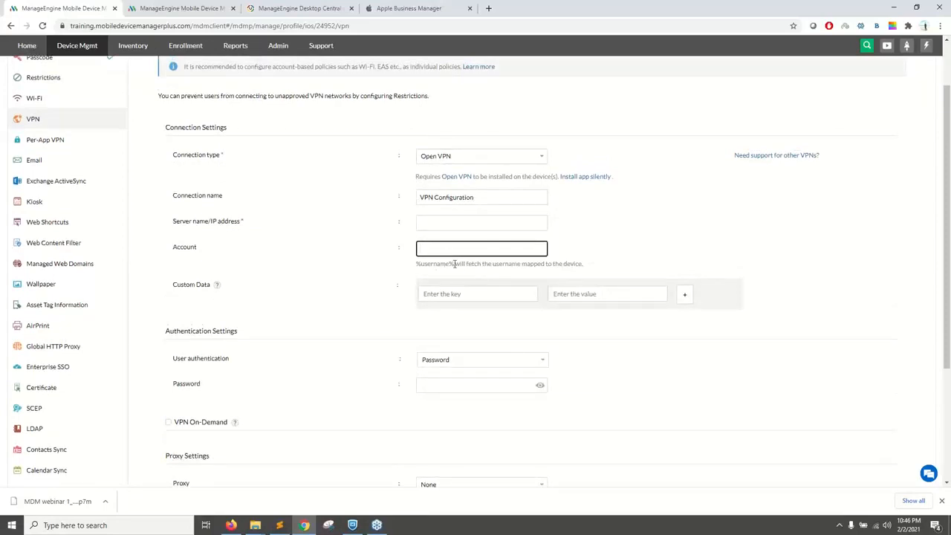
{"action": "left_click_drag", "start_coordinate": [453, 264], "coordinate": [416, 266]}
{"action": "left_click", "coordinate": [448, 249]}
{"action": "scroll", "coordinate": [279, 252], "scroll_direction": "up", "scroll_amount": 1}
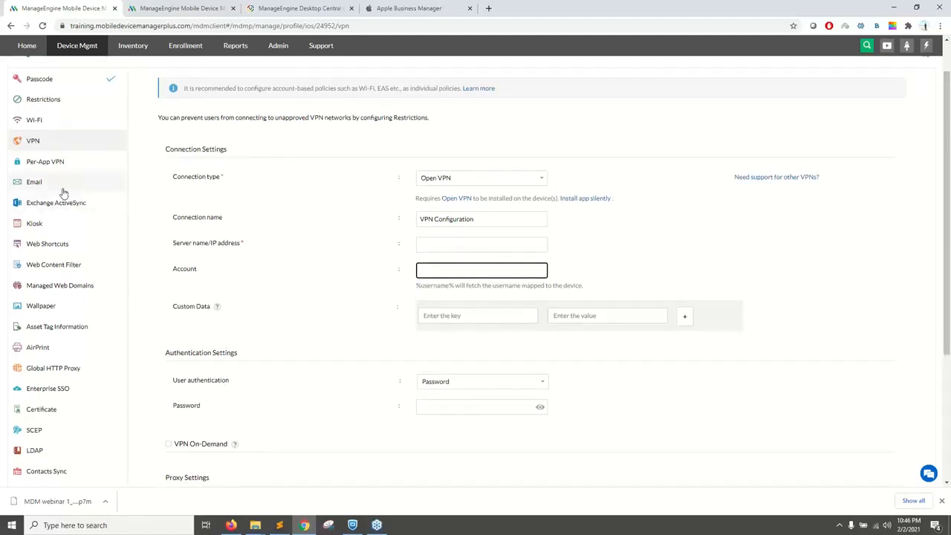
Step: Return to the Android profile, configure Exchange ActiveSync for Office 365 / Exchange Online with Outlook as client, save it, and publish the profile
{"action": "key", "text": "ctrl+Tab"}
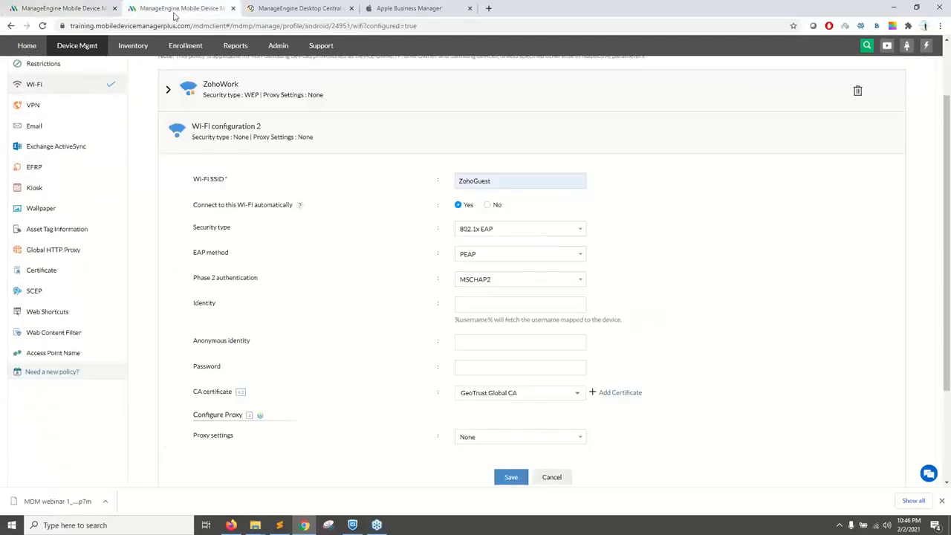
{"action": "left_click", "coordinate": [57, 148]}
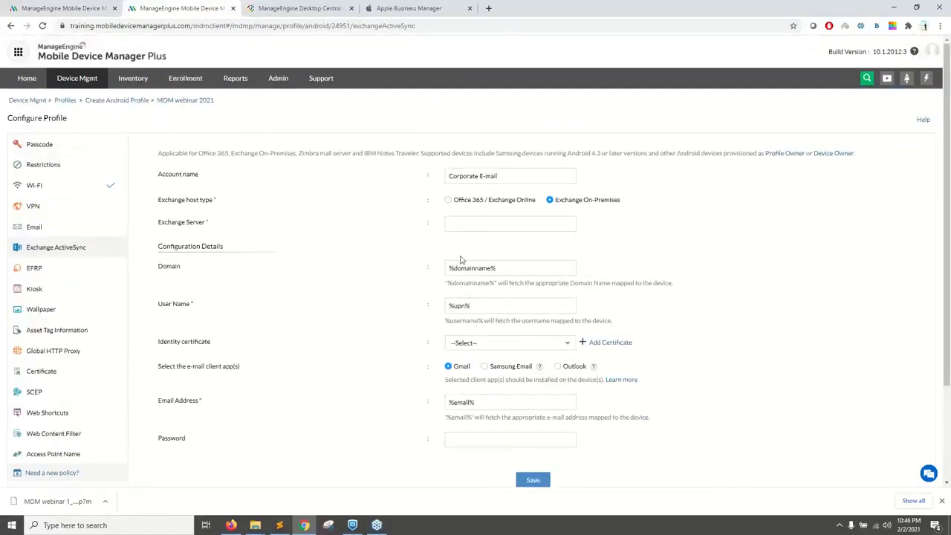
{"action": "left_click", "coordinate": [449, 200]}
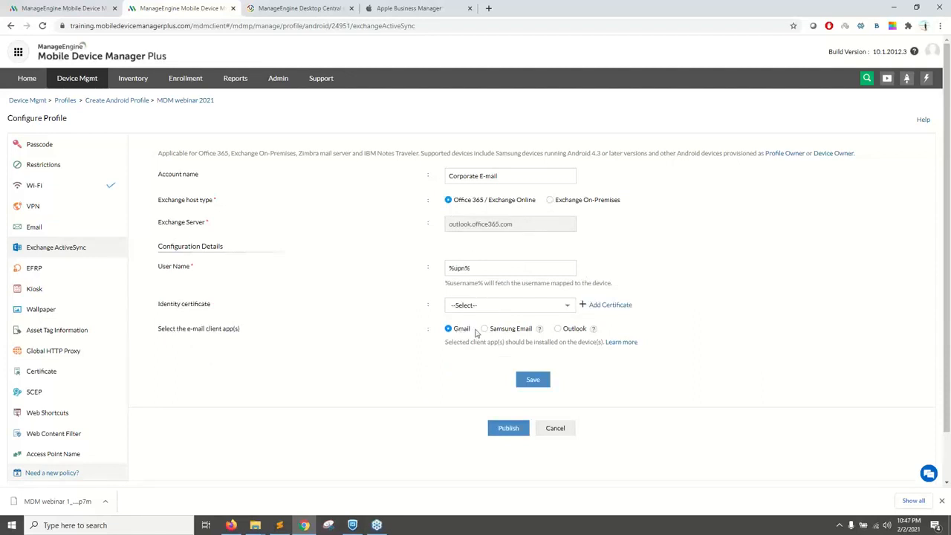
{"action": "left_click", "coordinate": [557, 330]}
{"action": "left_click", "coordinate": [543, 384]}
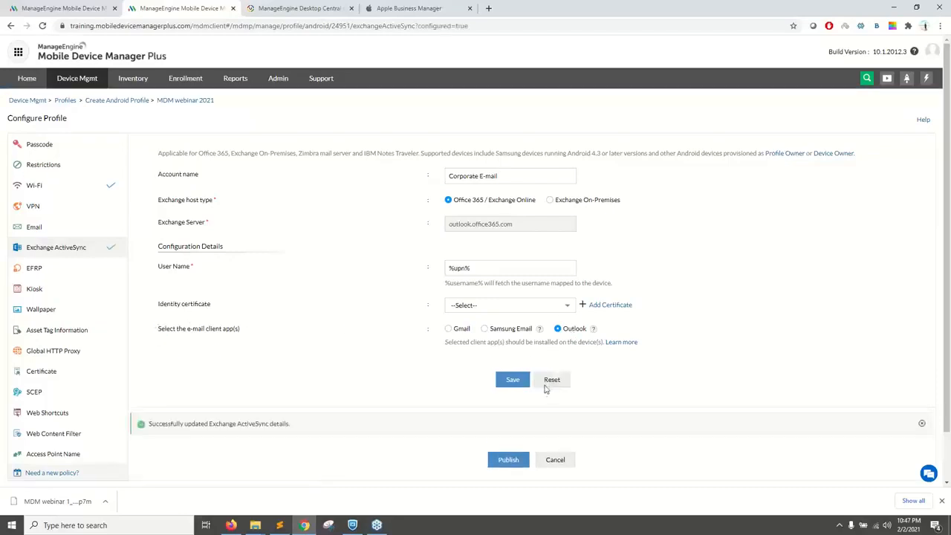
{"action": "left_click", "coordinate": [510, 460]}
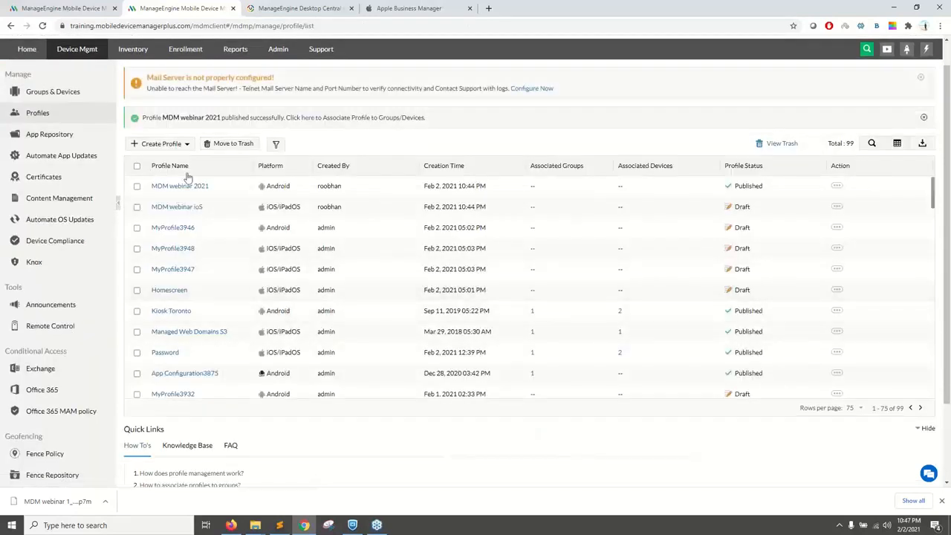
{"action": "left_click_drag", "start_coordinate": [211, 187], "coordinate": [151, 186]}
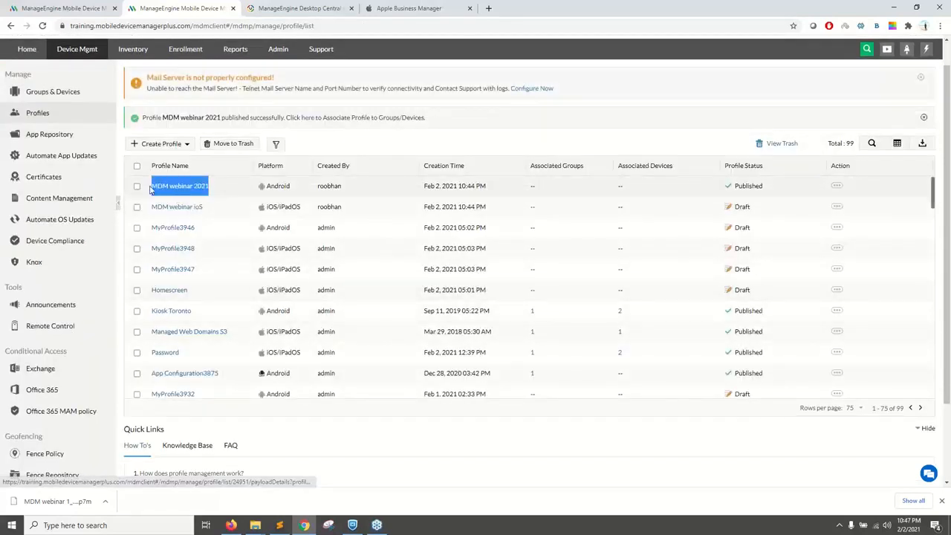
Step: Select devices A102 and A204 in the managed devices list and view the profiles available to associate with them
{"action": "left_click", "coordinate": [308, 119]}
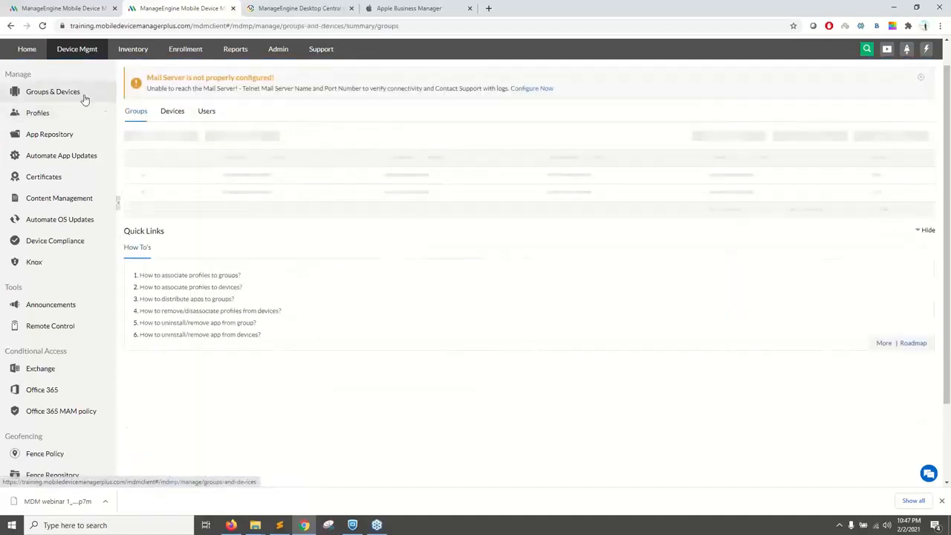
{"action": "left_click", "coordinate": [170, 120]}
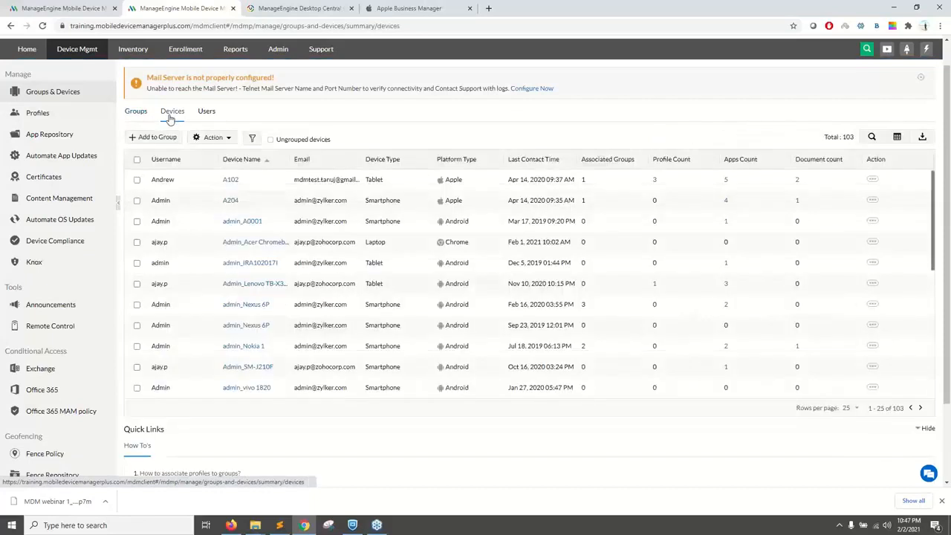
{"action": "left_click", "coordinate": [137, 179]}
{"action": "left_click", "coordinate": [137, 200]}
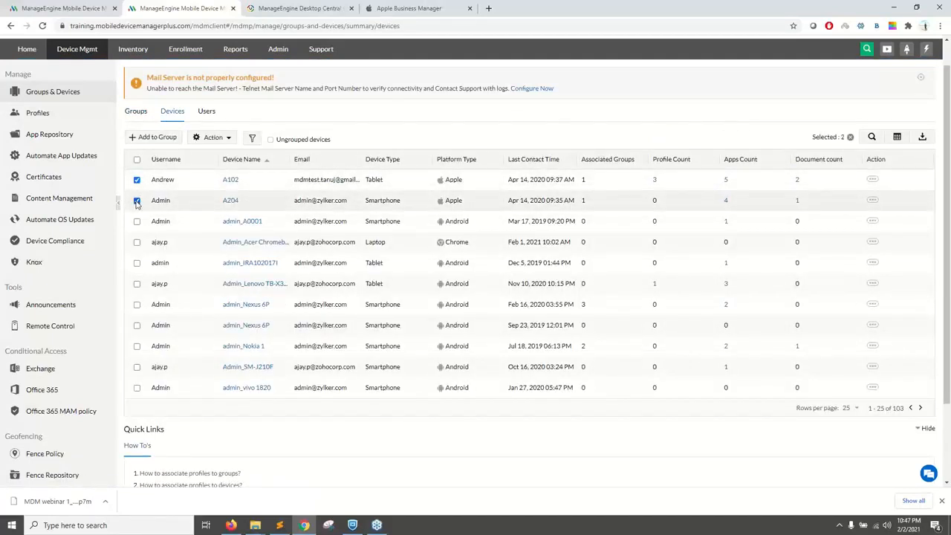
{"action": "left_click", "coordinate": [221, 142]}
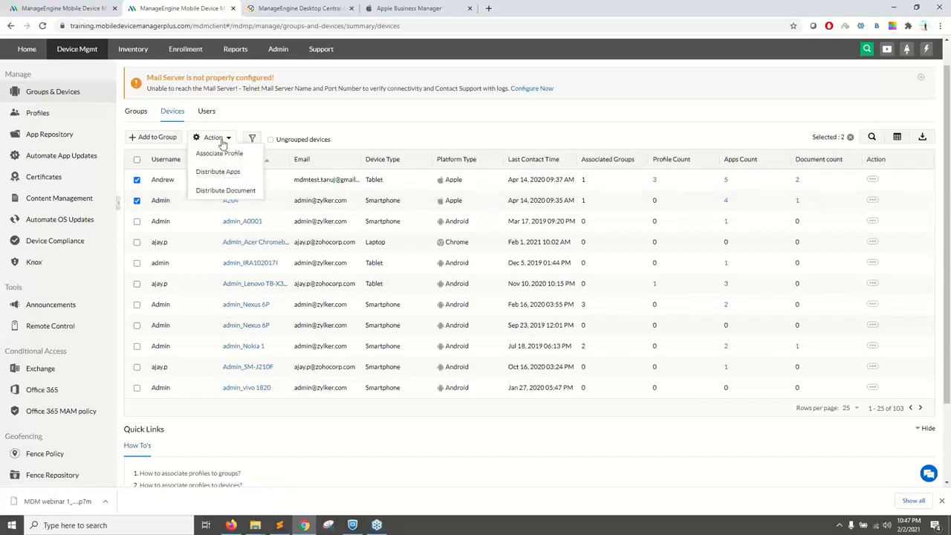
{"action": "left_click", "coordinate": [223, 155]}
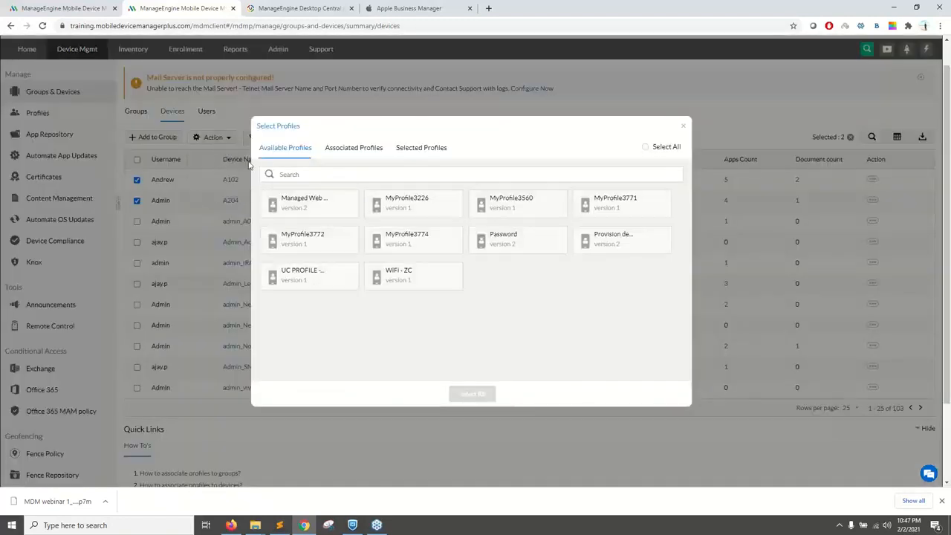
{"action": "left_click", "coordinate": [683, 126]}
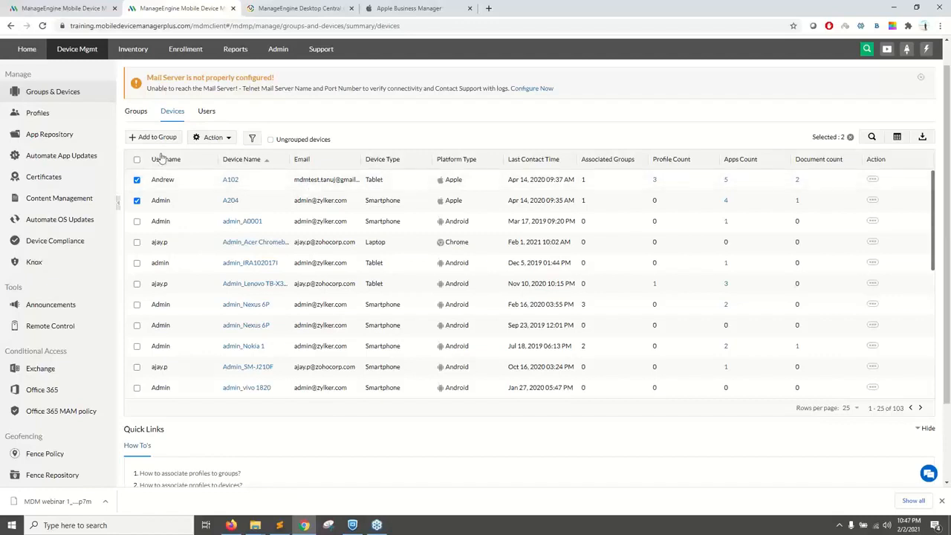
Step: Select the User Testing and test groups and view the profiles available to associate with them
{"action": "left_click", "coordinate": [136, 113]}
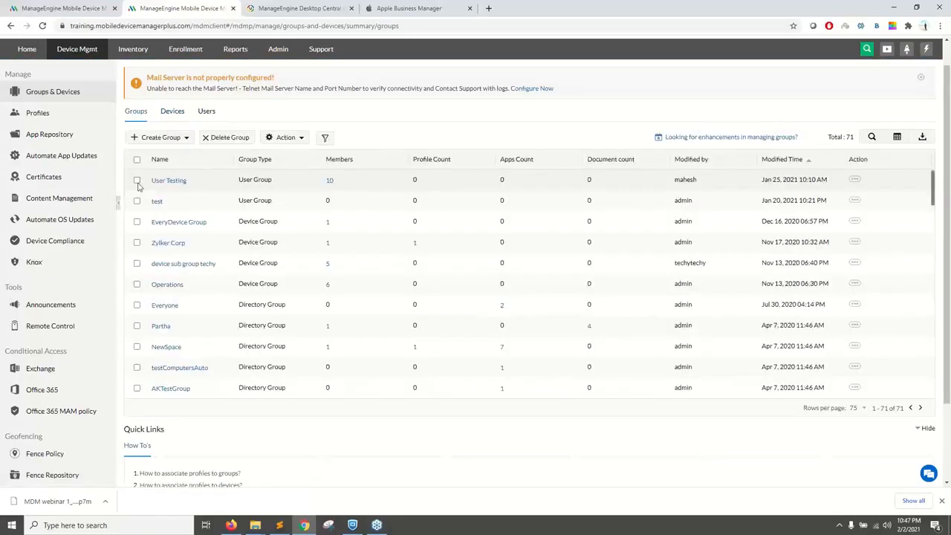
{"action": "left_click", "coordinate": [137, 180]}
{"action": "left_click", "coordinate": [136, 200]}
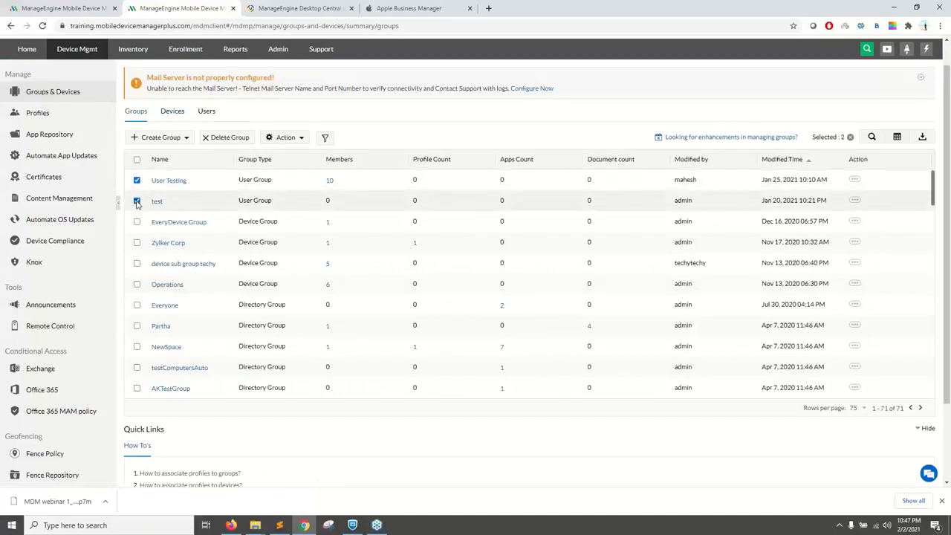
{"action": "left_click", "coordinate": [287, 138]}
{"action": "left_click", "coordinate": [291, 154]}
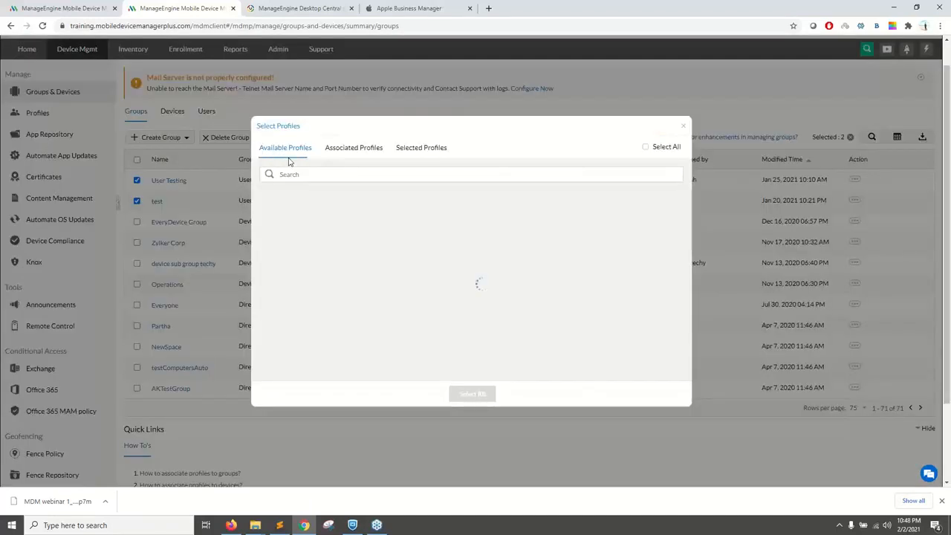
{"action": "left_click", "coordinate": [684, 128]}
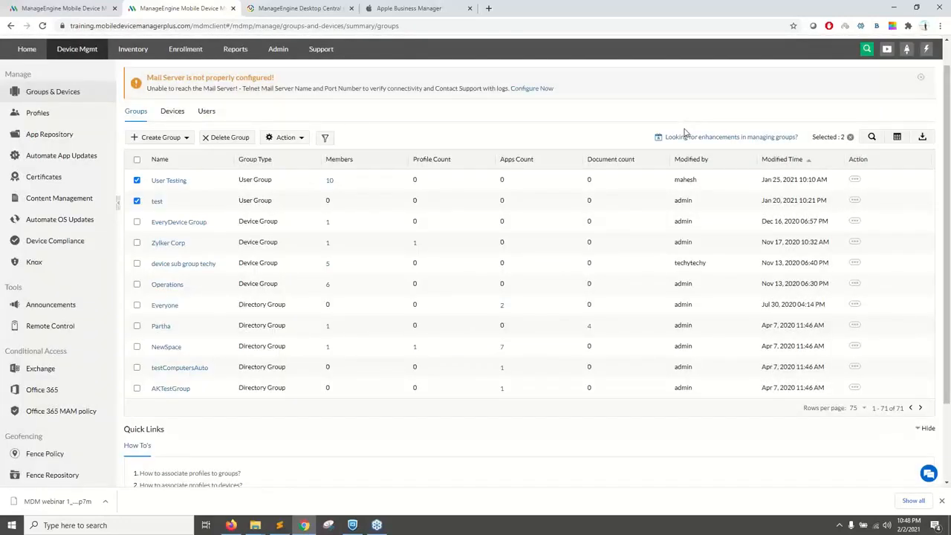
{"action": "key", "text": "alt+Tab"}
{"action": "key", "text": "Right"}
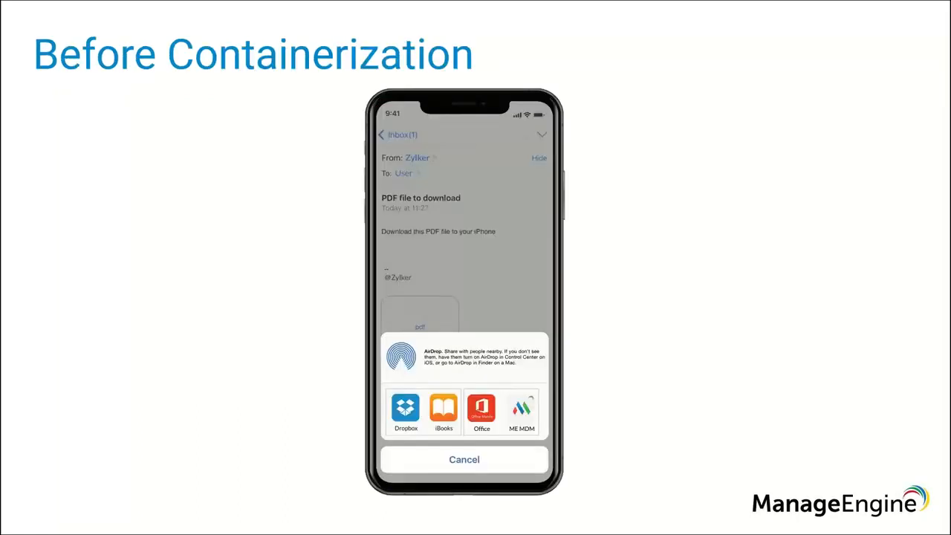
Step: In the Apple profile's security restrictions, set sharing data from managed apps to unmanaged apps to Restrict
{"action": "key", "text": "alt+Tab"}
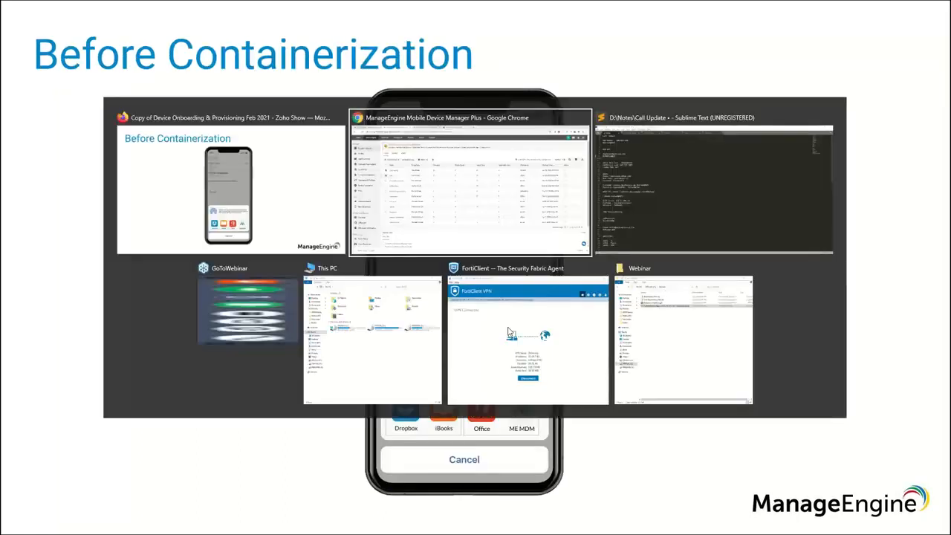
{"action": "left_click", "coordinate": [78, 7]}
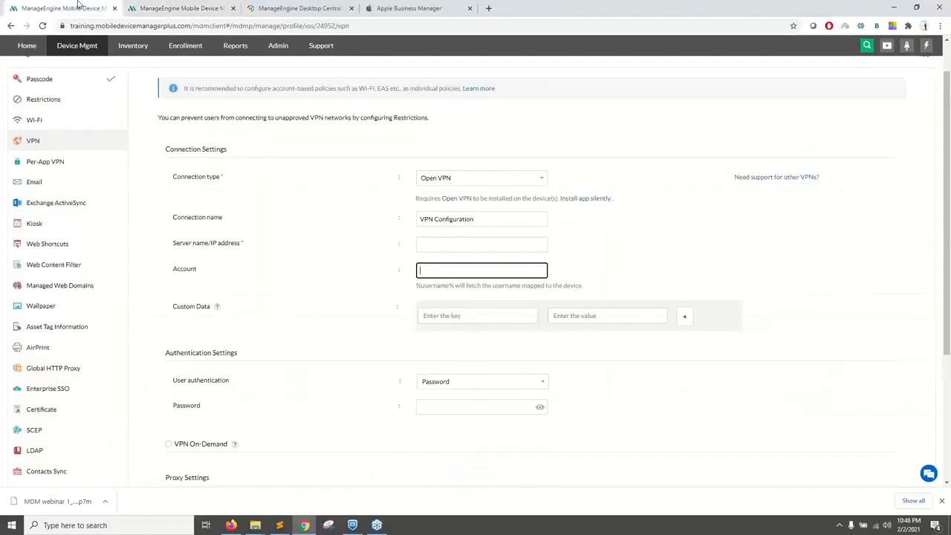
{"action": "left_click", "coordinate": [59, 101]}
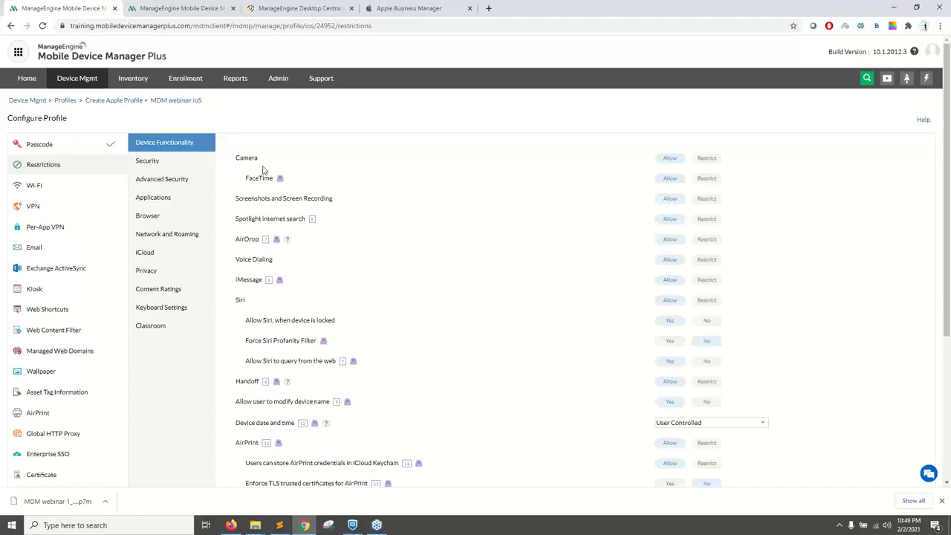
{"action": "left_click", "coordinate": [166, 167]}
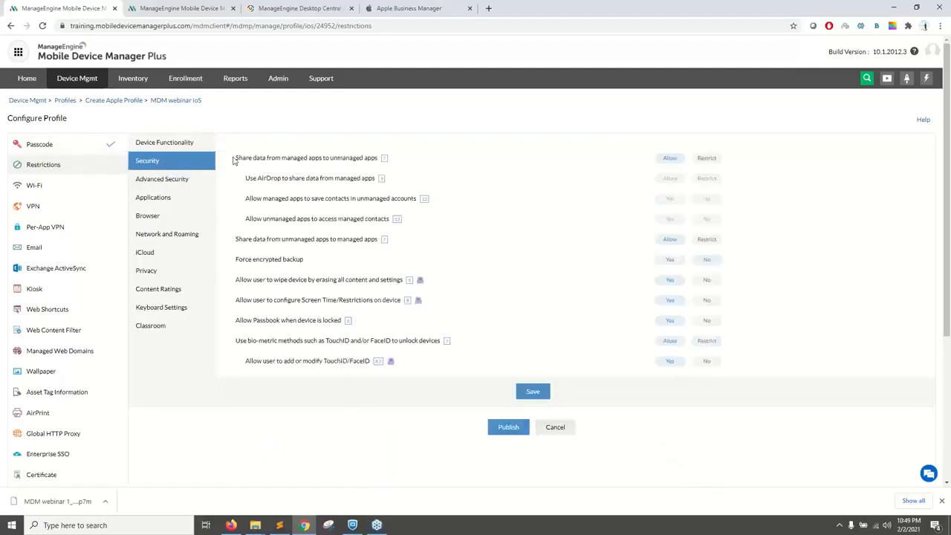
{"action": "left_click_drag", "start_coordinate": [234, 158], "coordinate": [253, 156]}
{"action": "double_click", "coordinate": [287, 159]}
{"action": "left_click_drag", "start_coordinate": [332, 158], "coordinate": [376, 158]}
{"action": "left_click", "coordinate": [711, 159]}
{"action": "key", "text": "alt+Tab"}
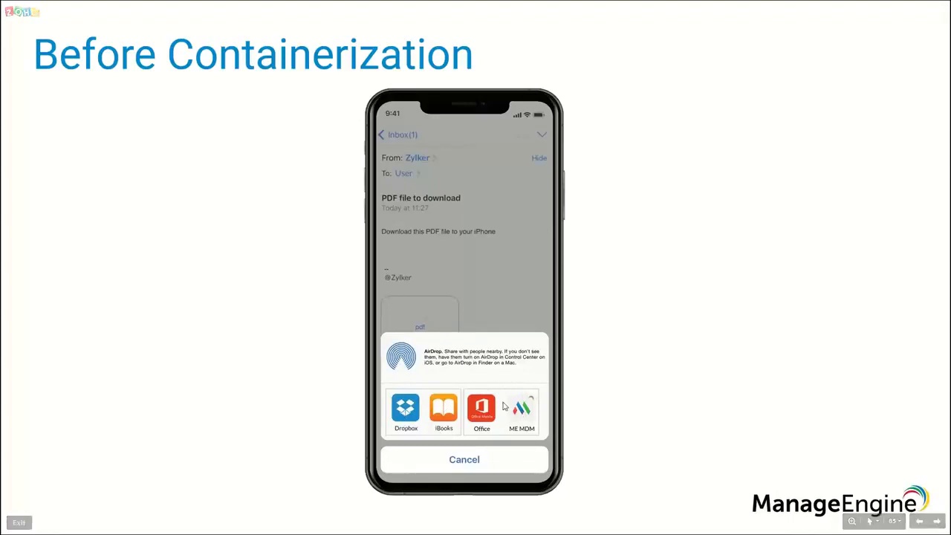
{"action": "key", "text": "alt+Tab"}
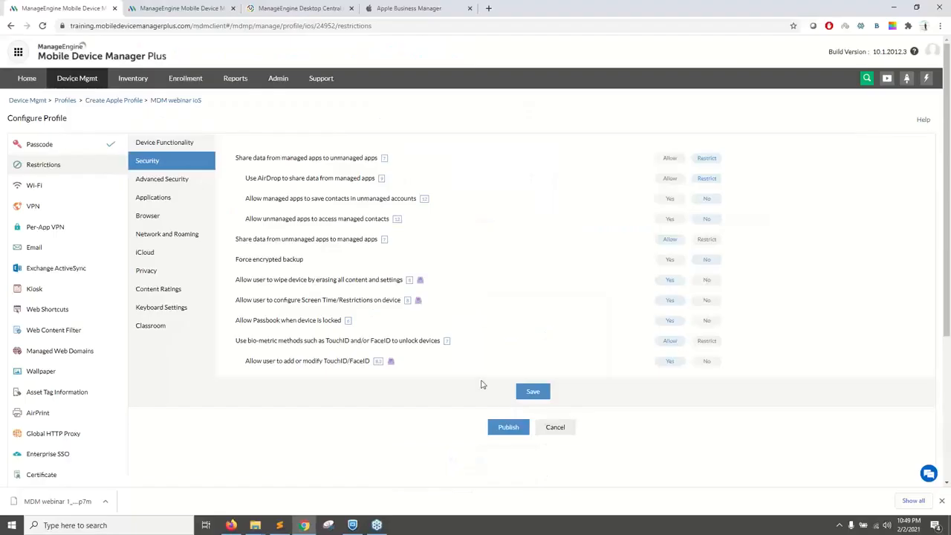
{"action": "key", "text": "alt+Tab"}
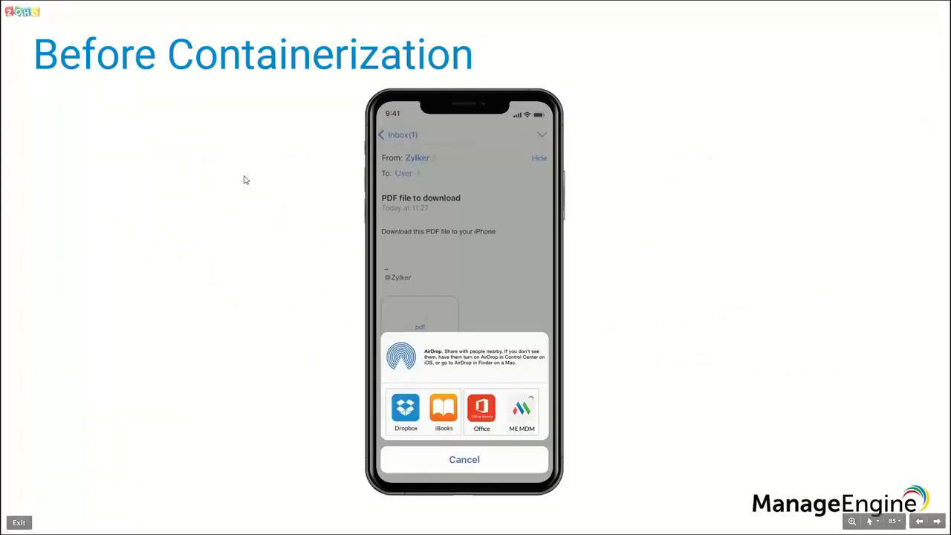
{"action": "key", "text": "Right"}
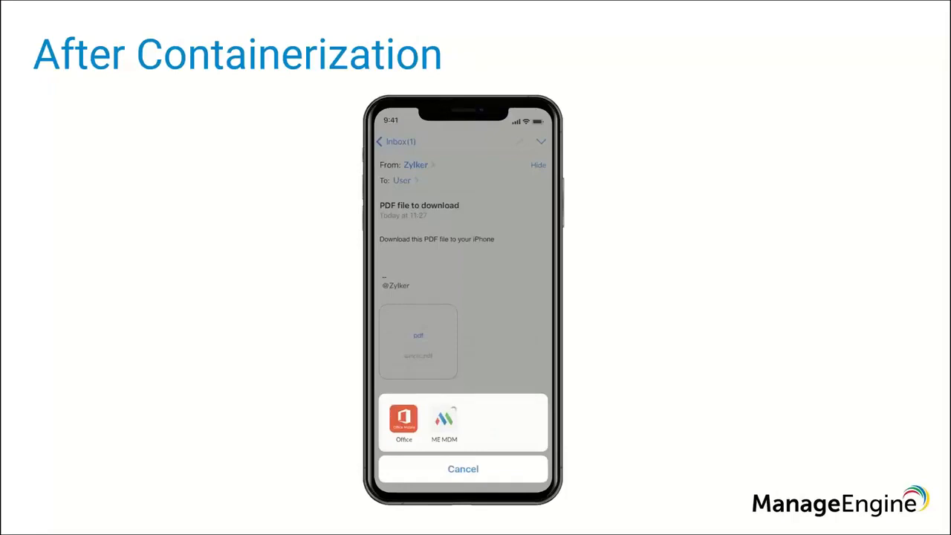
{"action": "key", "text": "alt+Tab"}
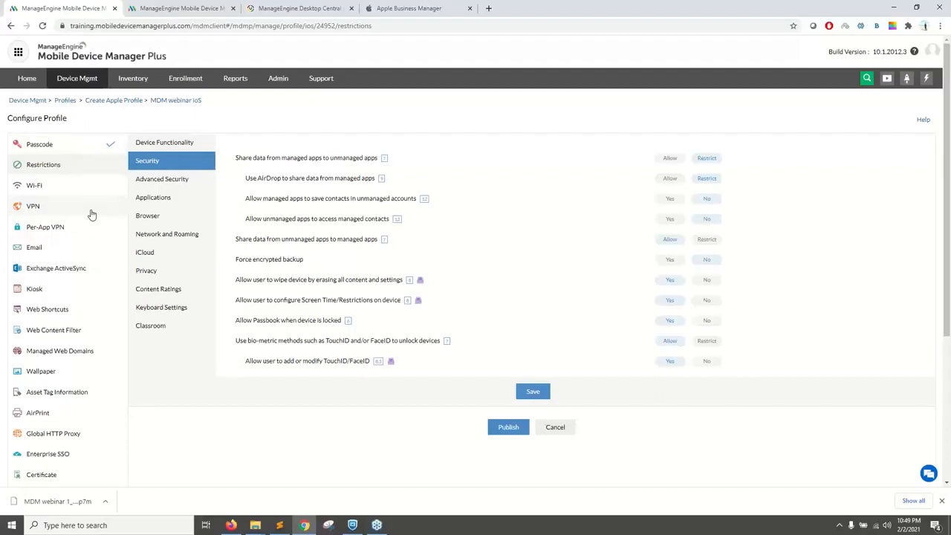
{"action": "key", "text": "alt+Tab"}
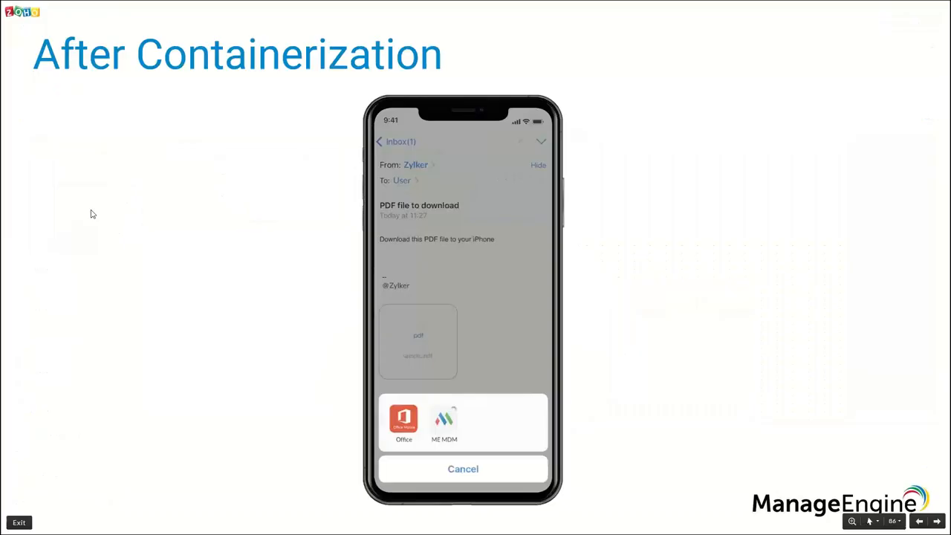
{"action": "key", "text": "Right"}
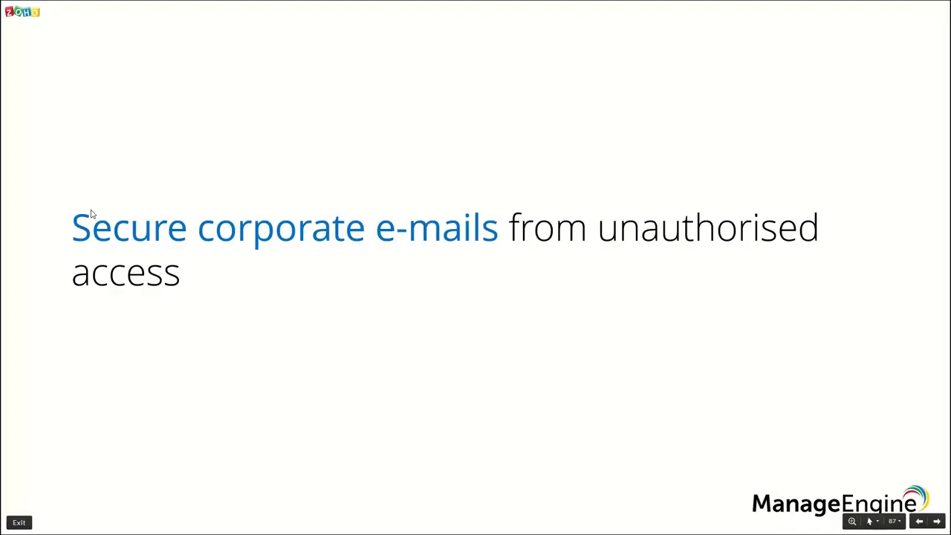
{"action": "key", "text": "Right"}
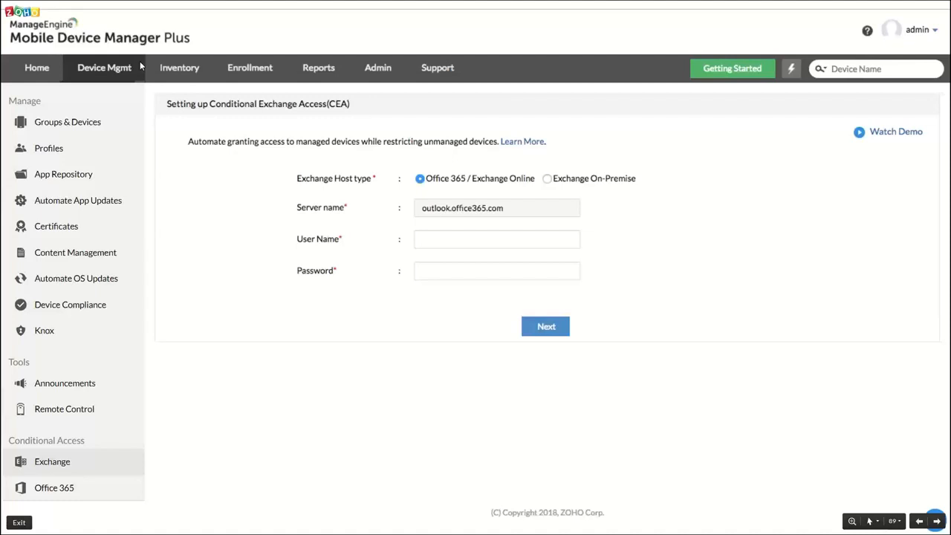
{"action": "key", "text": "Right"}
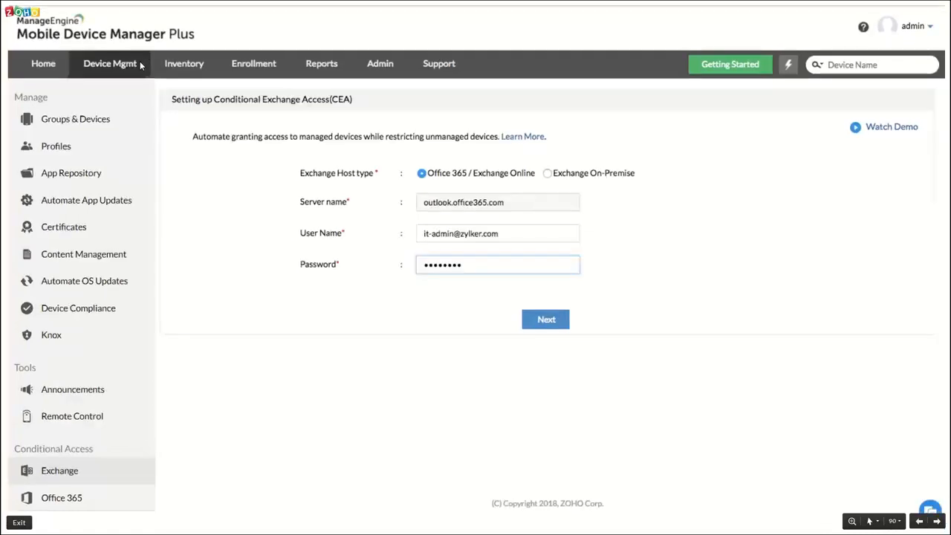
{"action": "key", "text": "Right"}
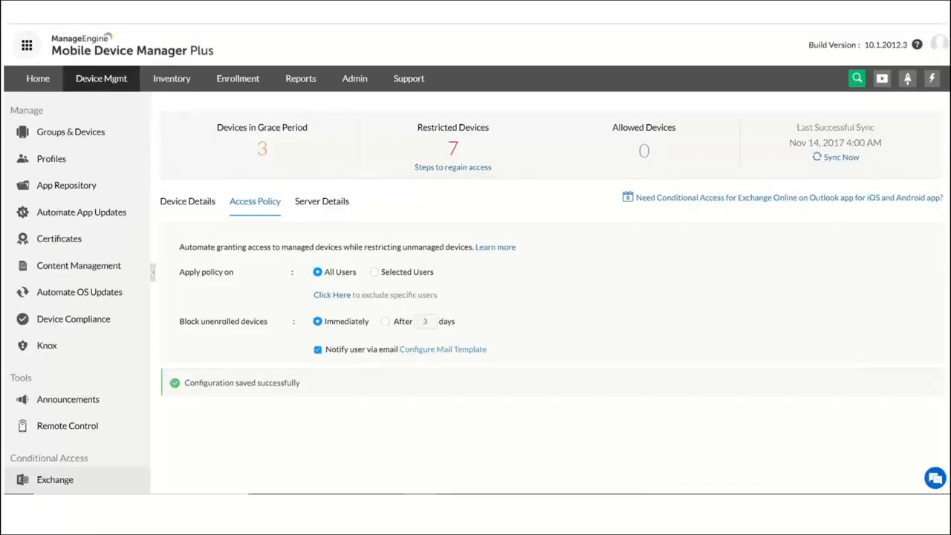
Step: Open the Exchange conditional access settings and view the modification form for the outlook.office365.com server
{"action": "key", "text": "alt+Tab"}
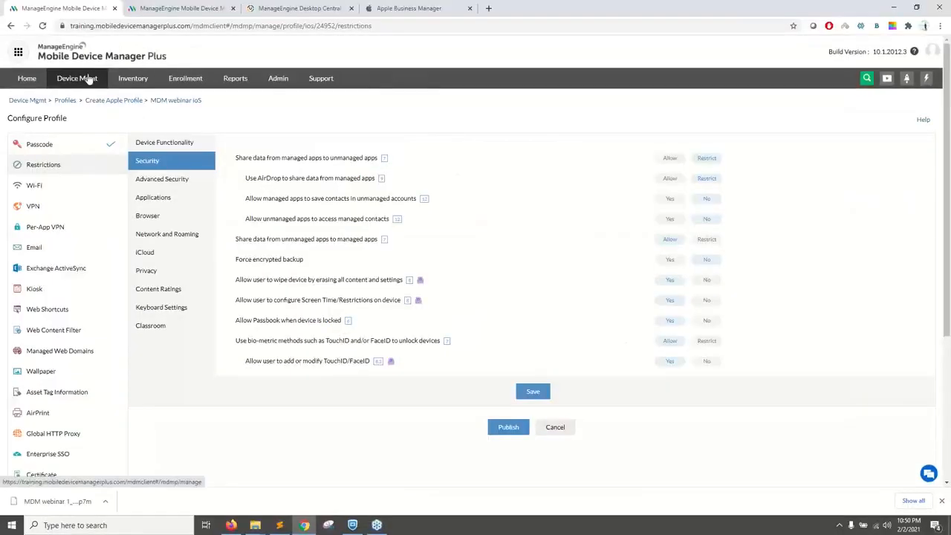
{"action": "left_click", "coordinate": [87, 79]}
{"action": "scroll", "coordinate": [63, 299], "scroll_direction": "down", "scroll_amount": 2}
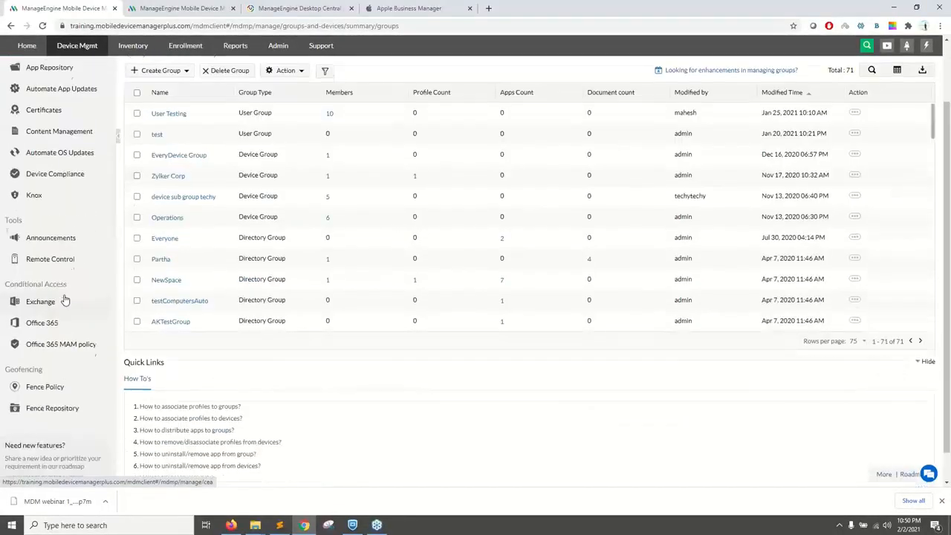
{"action": "left_click", "coordinate": [47, 303]}
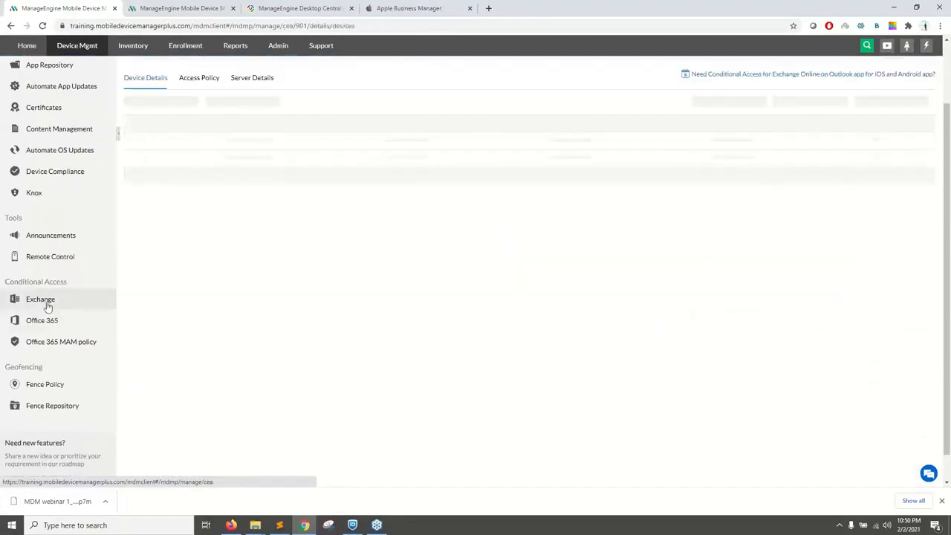
{"action": "scroll", "coordinate": [286, 200], "scroll_direction": "up", "scroll_amount": 1}
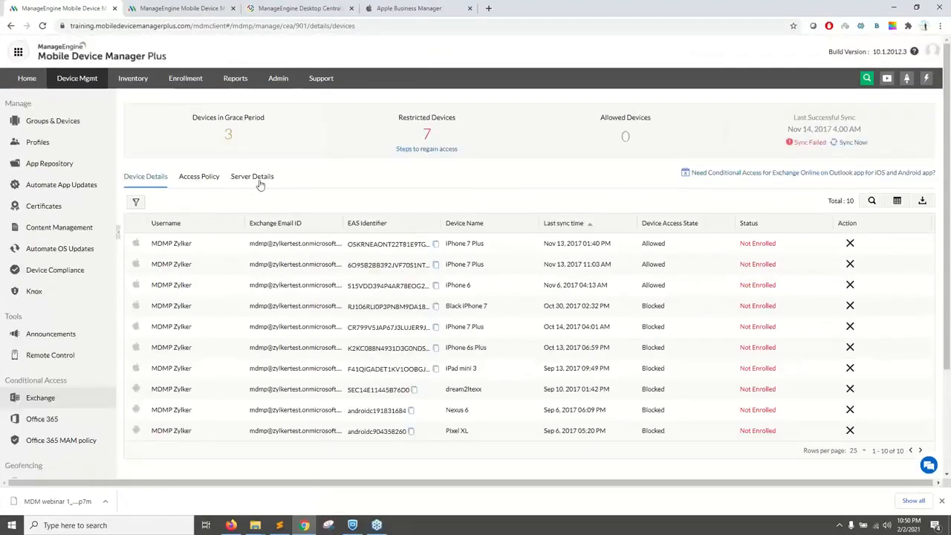
{"action": "left_click", "coordinate": [258, 178]}
{"action": "left_click", "coordinate": [673, 247]}
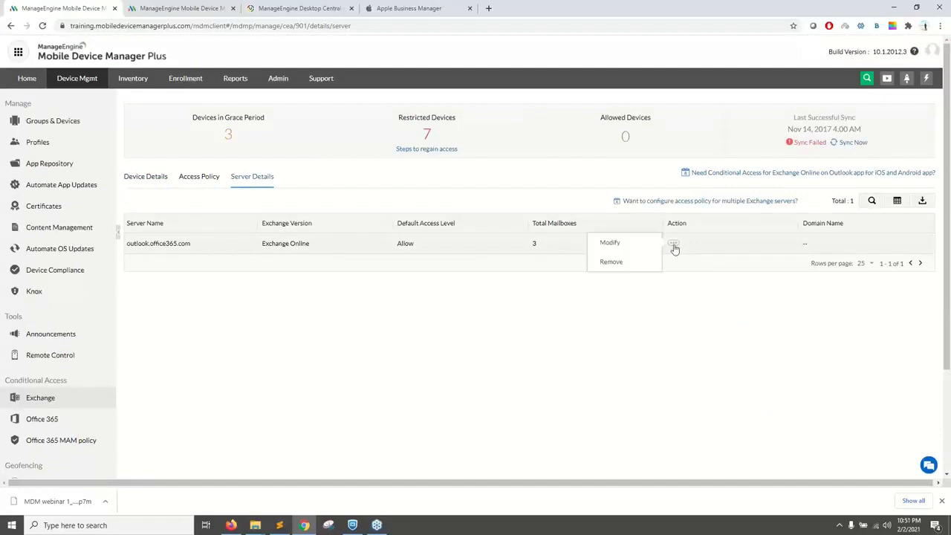
{"action": "left_click", "coordinate": [628, 250]}
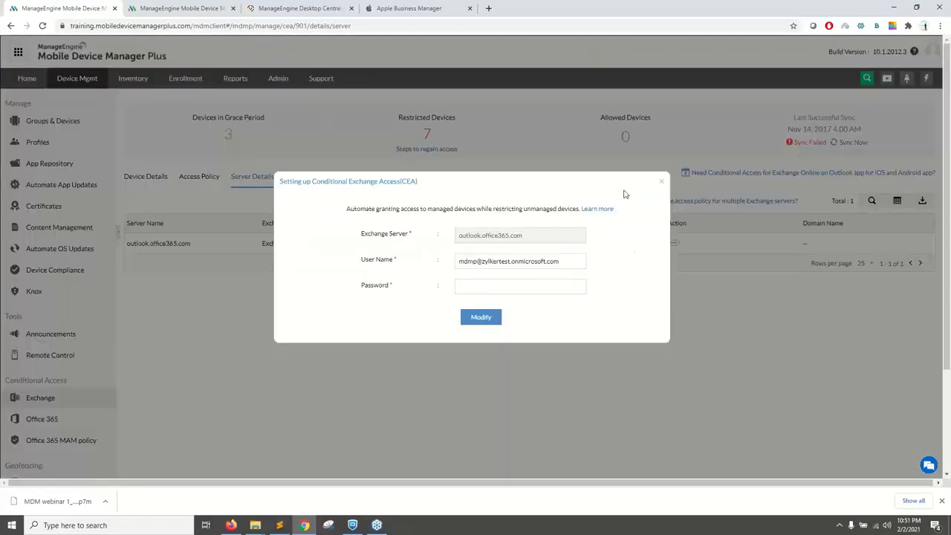
{"action": "left_click", "coordinate": [662, 185]}
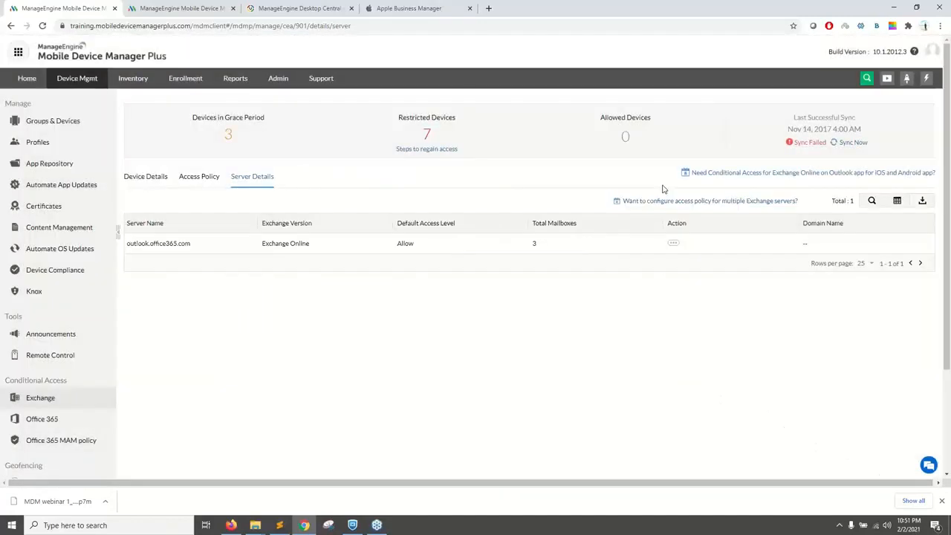
Step: Open the Exchange access policy and read through the e-mail template sent to users of unenrolled devices, leaving it unmodified
{"action": "left_click", "coordinate": [199, 178]}
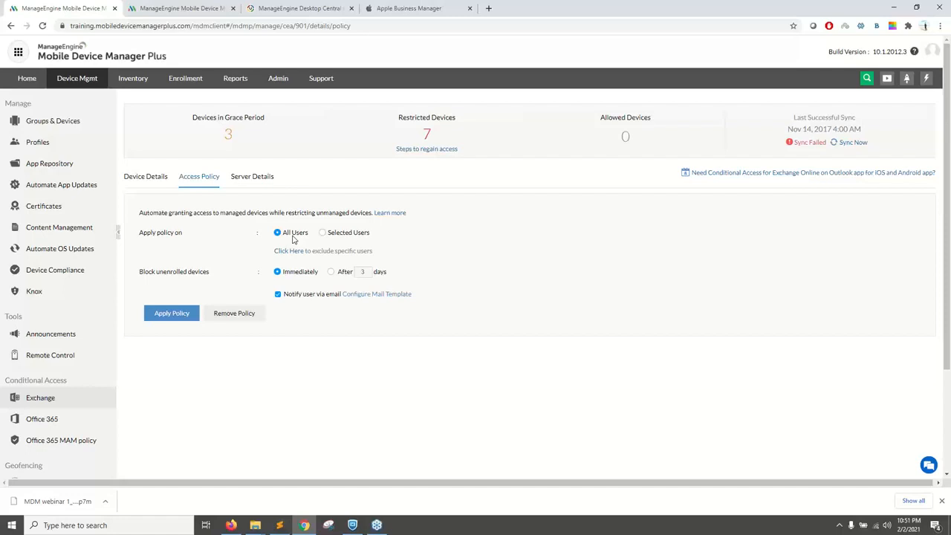
{"action": "left_click", "coordinate": [362, 294]}
{"action": "left_click_drag", "start_coordinate": [225, 257], "coordinate": [310, 258]}
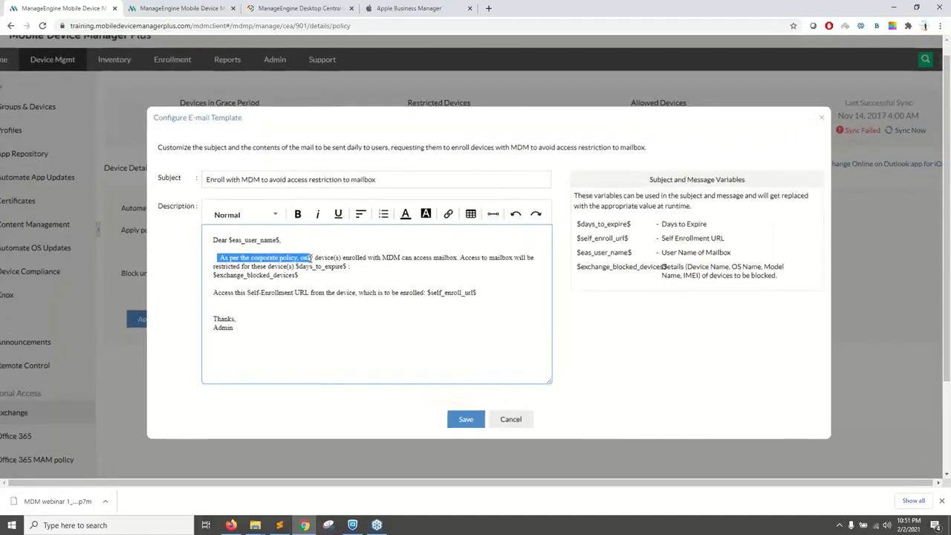
{"action": "left_click", "coordinate": [406, 260]}
{"action": "left_click_drag", "start_coordinate": [234, 292], "coordinate": [321, 295]}
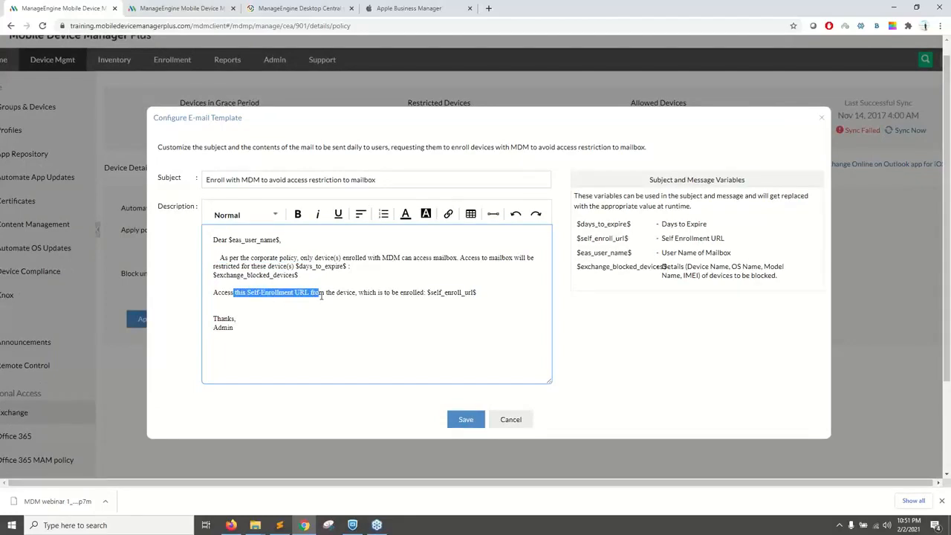
{"action": "scroll", "coordinate": [321, 295], "scroll_direction": "down", "scroll_amount": 3}
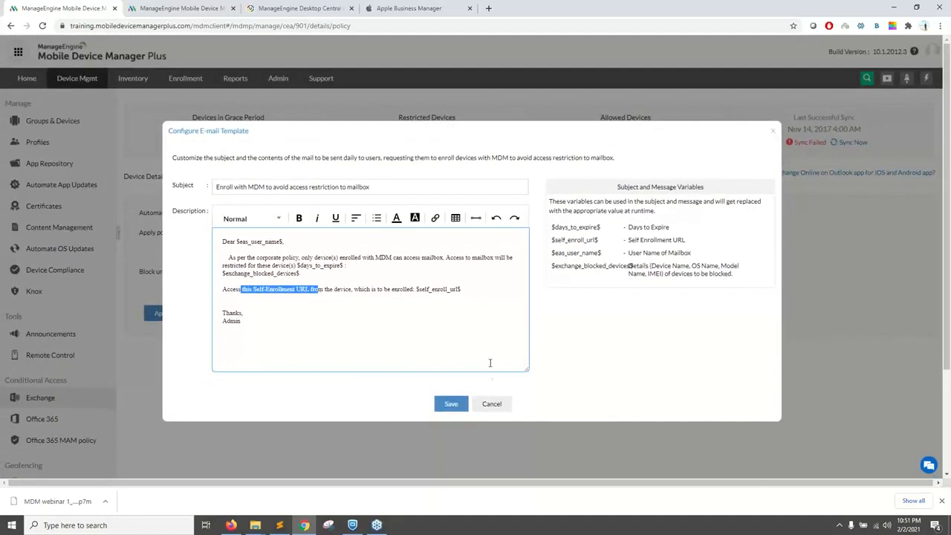
{"action": "left_click", "coordinate": [490, 404]}
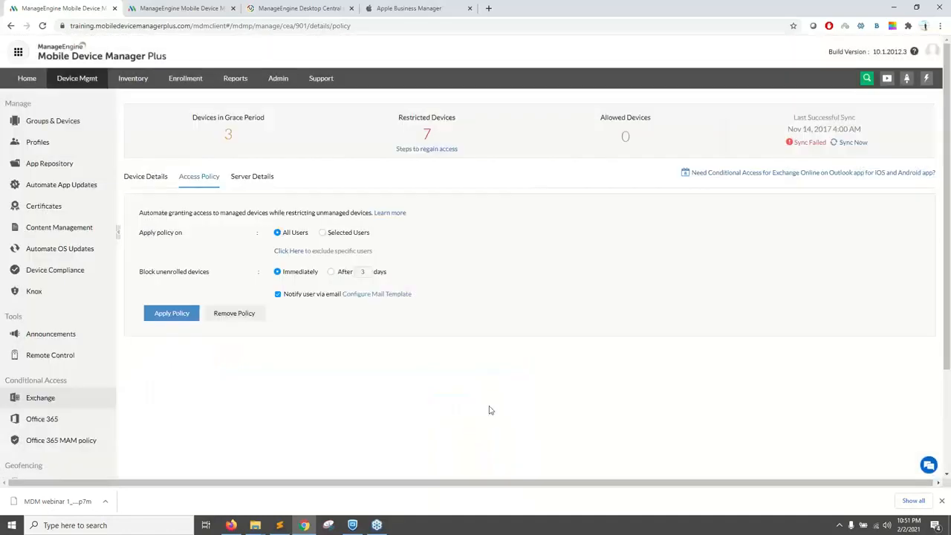
Step: Limit the Exchange access policy to selected users and pick the first two mailbox users offered
{"action": "left_click", "coordinate": [324, 232]}
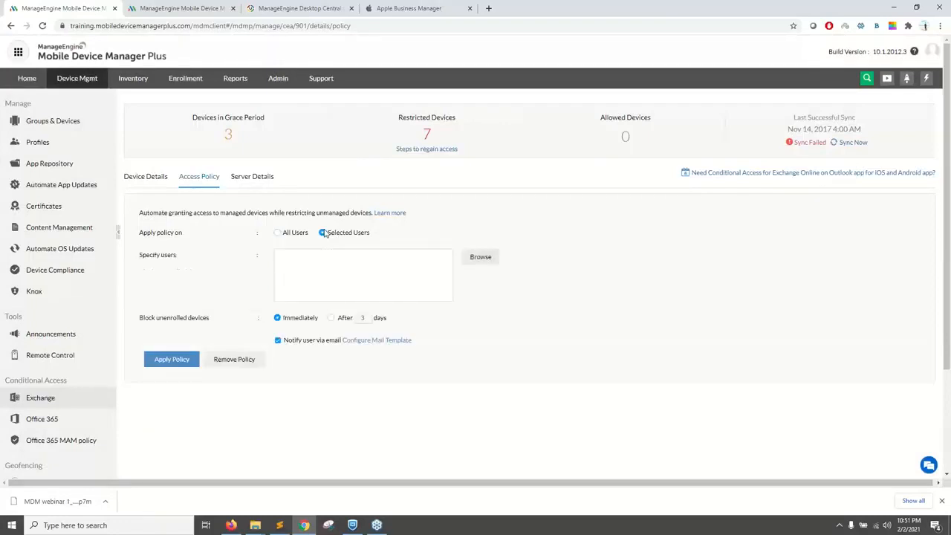
{"action": "left_click", "coordinate": [481, 257]}
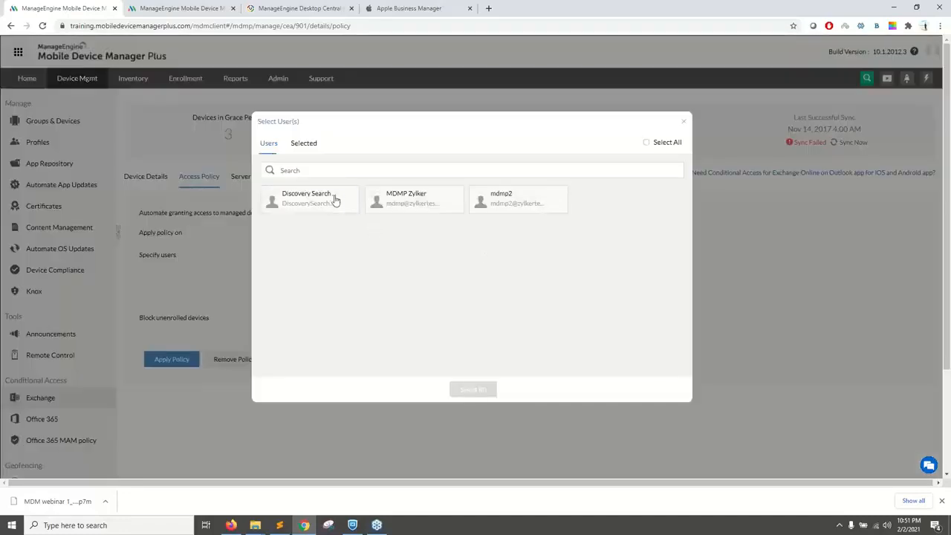
{"action": "left_click", "coordinate": [335, 199]}
{"action": "left_click", "coordinate": [391, 202]}
{"action": "left_click", "coordinate": [467, 391]}
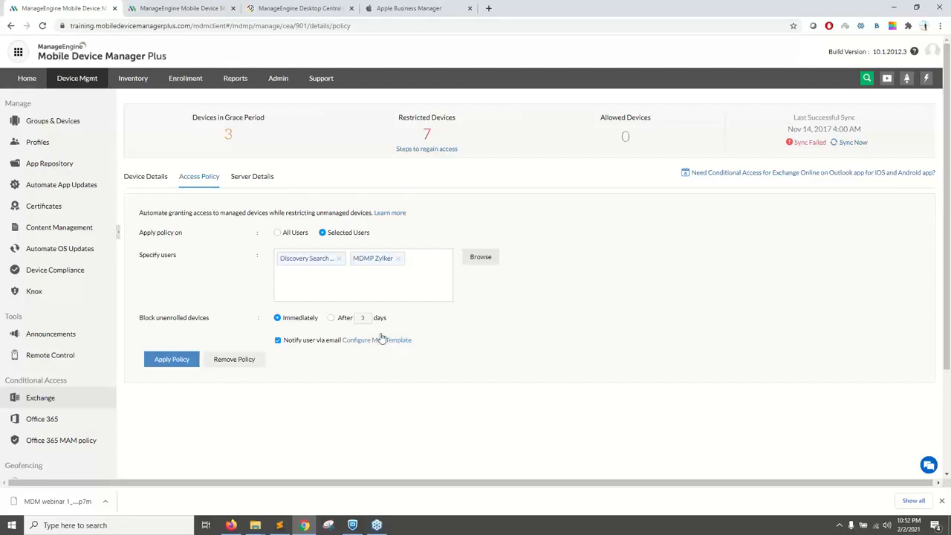
Step: Set the access policy to all users with unenrolled devices blocked after 7 days, and review the notification mail template
{"action": "left_click", "coordinate": [278, 234]}
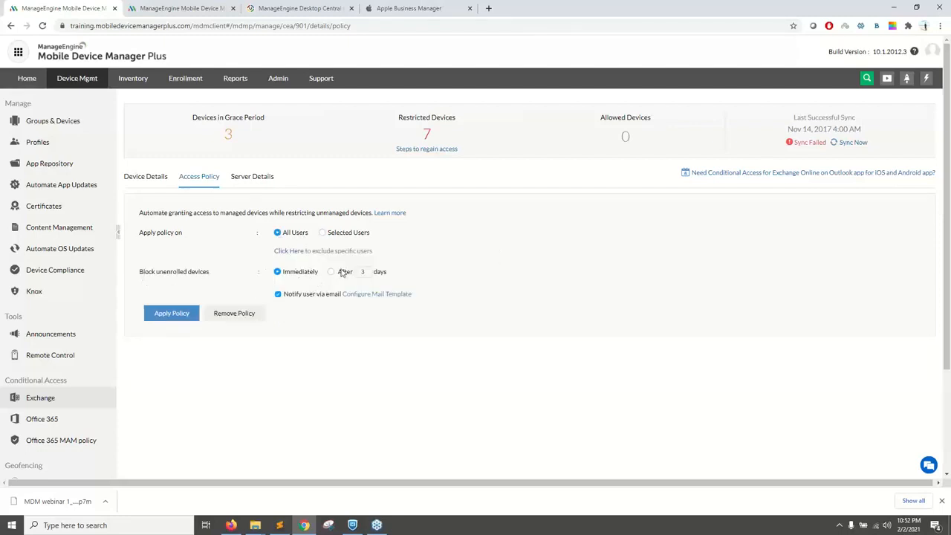
{"action": "left_click", "coordinate": [332, 272]}
{"action": "double_click", "coordinate": [365, 273]}
{"action": "type", "text": "7"}
{"action": "left_click", "coordinate": [392, 330]}
{"action": "left_click", "coordinate": [384, 294]}
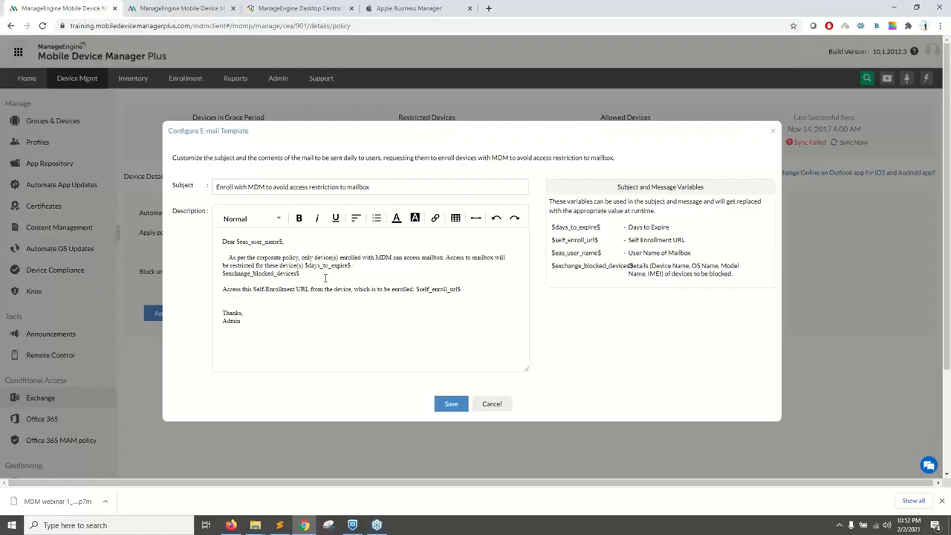
{"action": "left_click", "coordinate": [772, 135]}
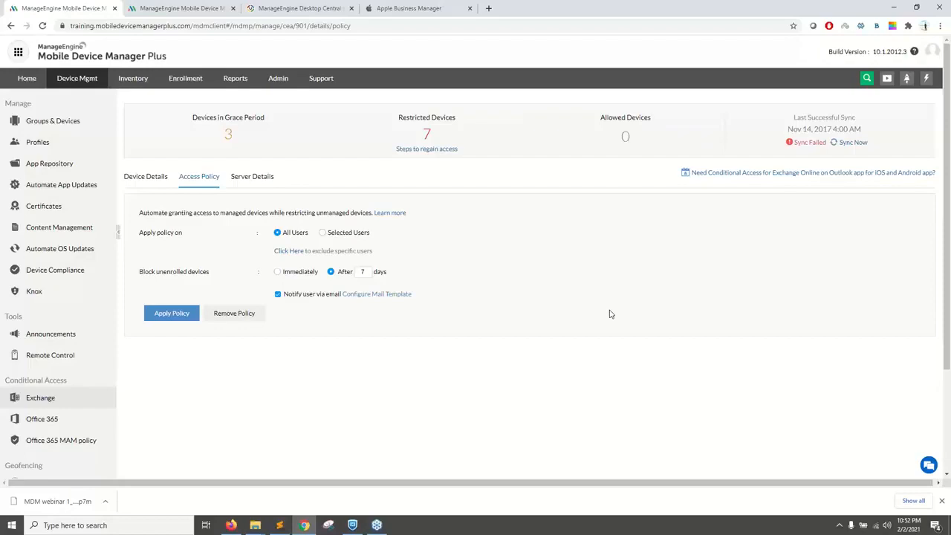
{"action": "left_click", "coordinate": [239, 525]}
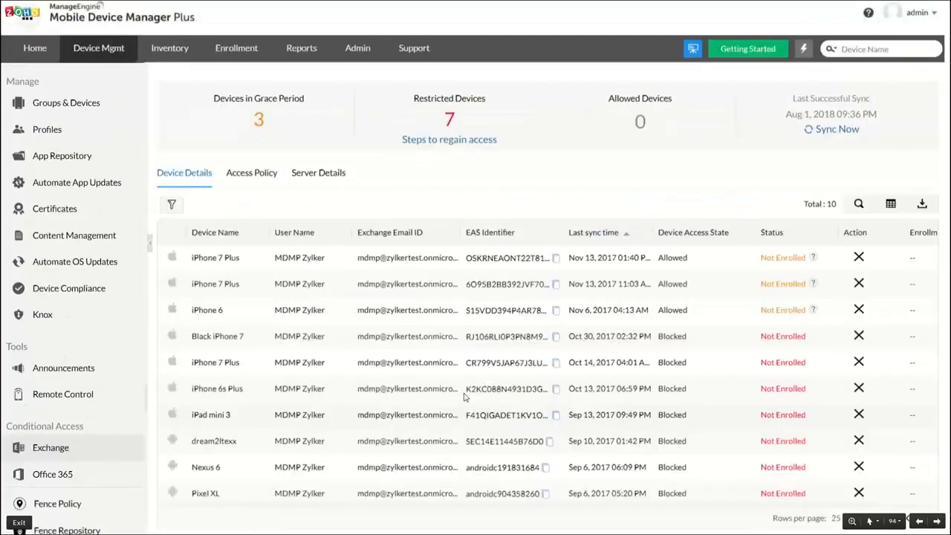
{"action": "key", "text": "Right"}
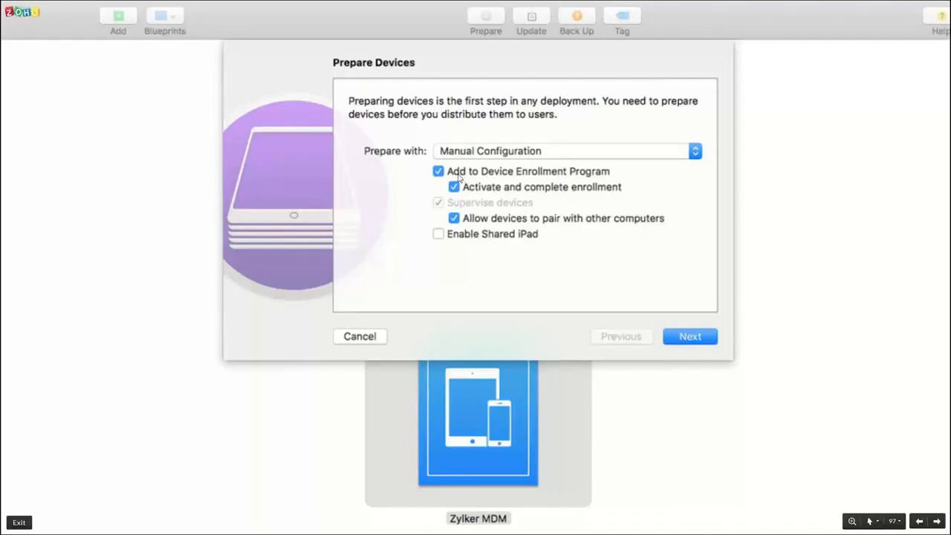
{"action": "key", "text": "alt+Tab"}
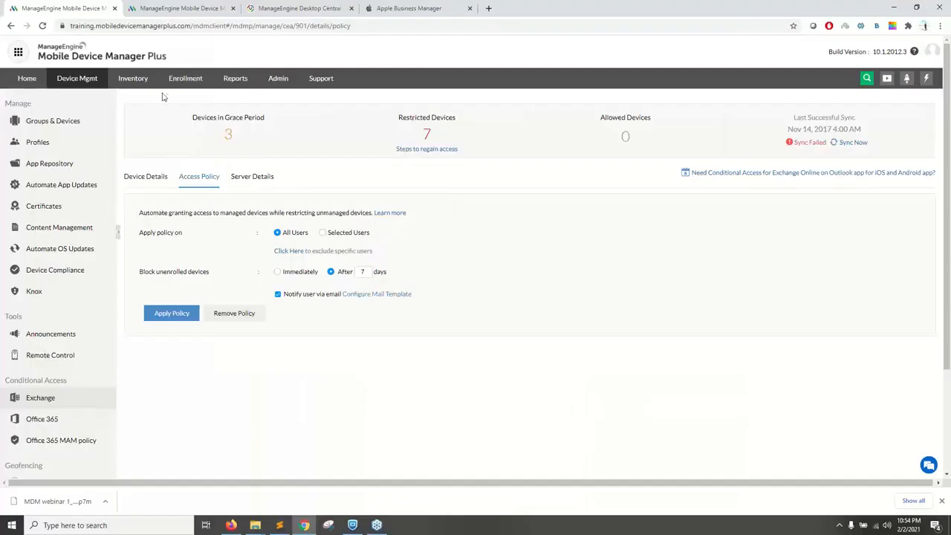
Step: Open the Apple Configurator enrollment page and review its configuration steps, including adding devices to the Device Enrollment Program and entering the MDM server URL
{"action": "left_click", "coordinate": [188, 82]}
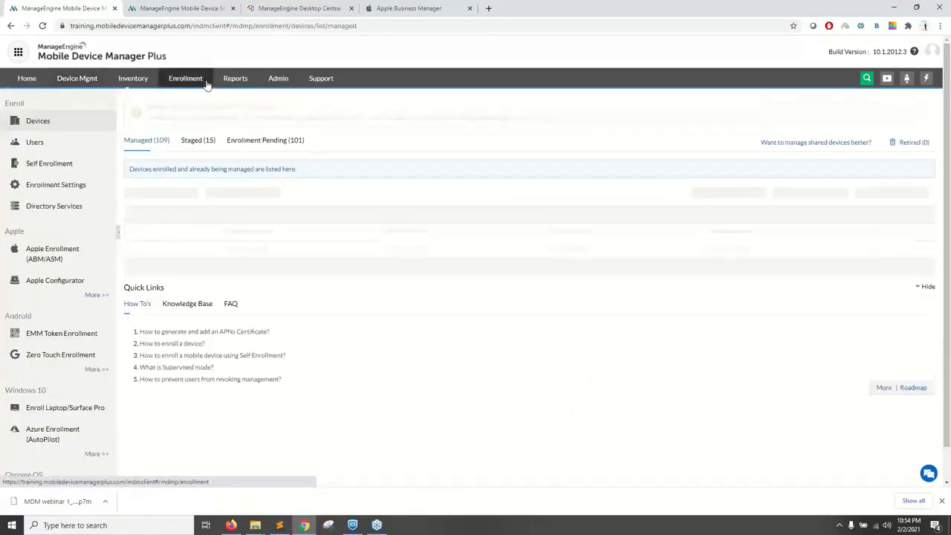
{"action": "left_click", "coordinate": [60, 286]}
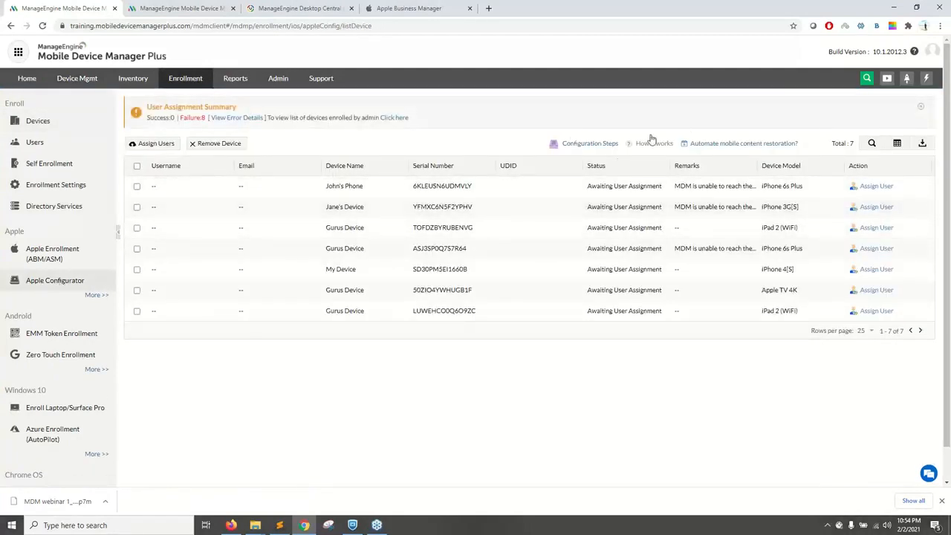
{"action": "left_click", "coordinate": [590, 144]}
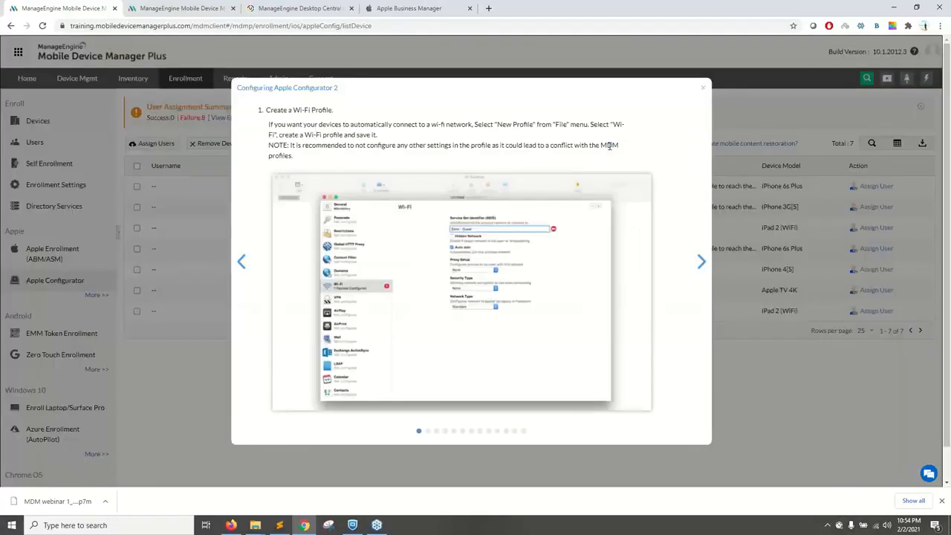
{"action": "left_click", "coordinate": [701, 263]}
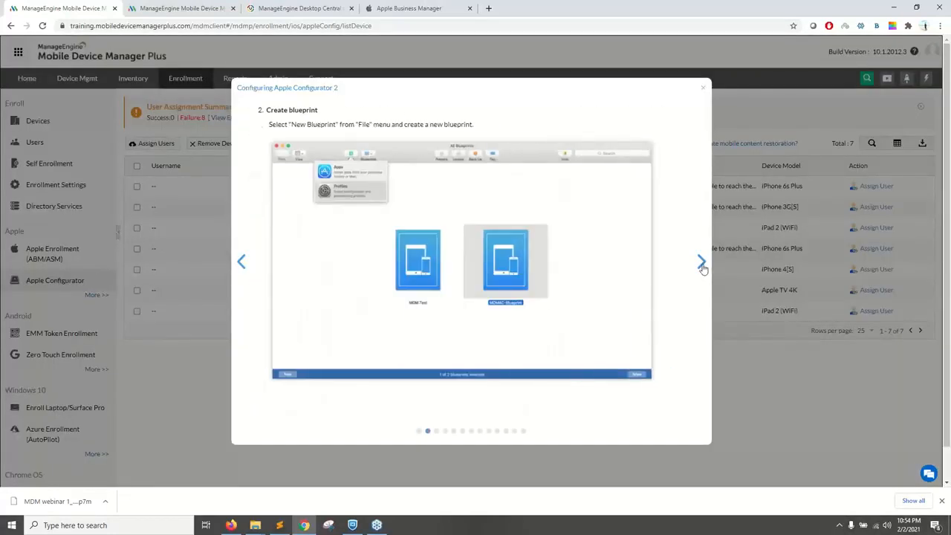
{"action": "left_click", "coordinate": [701, 265]}
{"action": "left_click", "coordinate": [701, 264]}
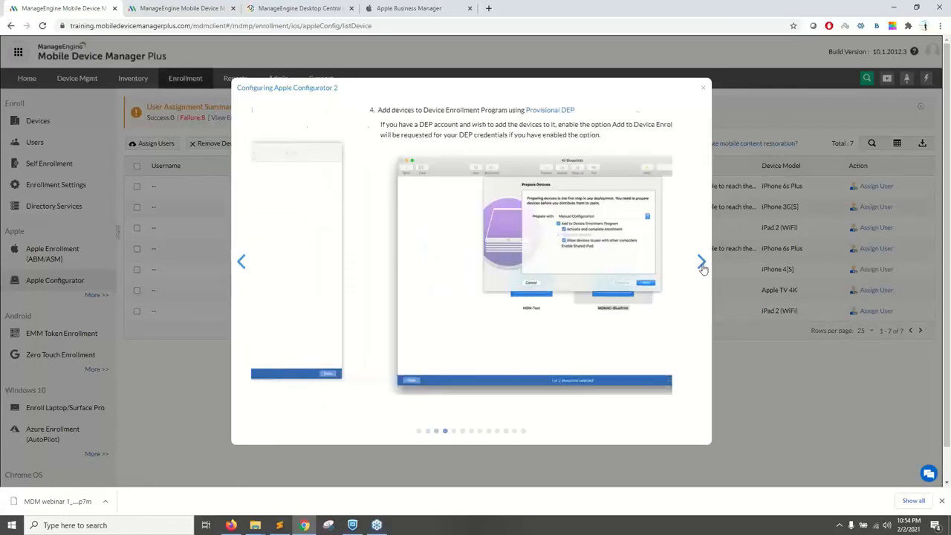
{"action": "left_click", "coordinate": [701, 264]}
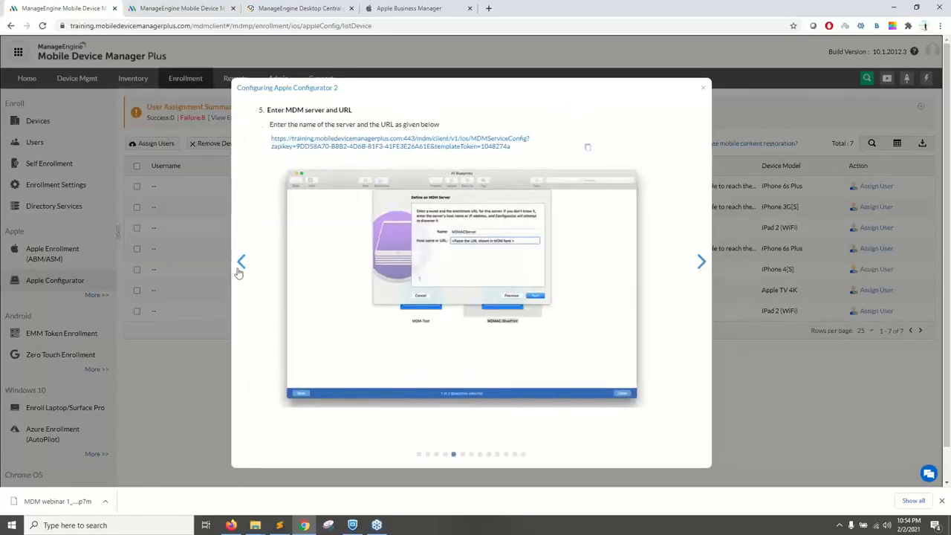
{"action": "left_click", "coordinate": [241, 262]}
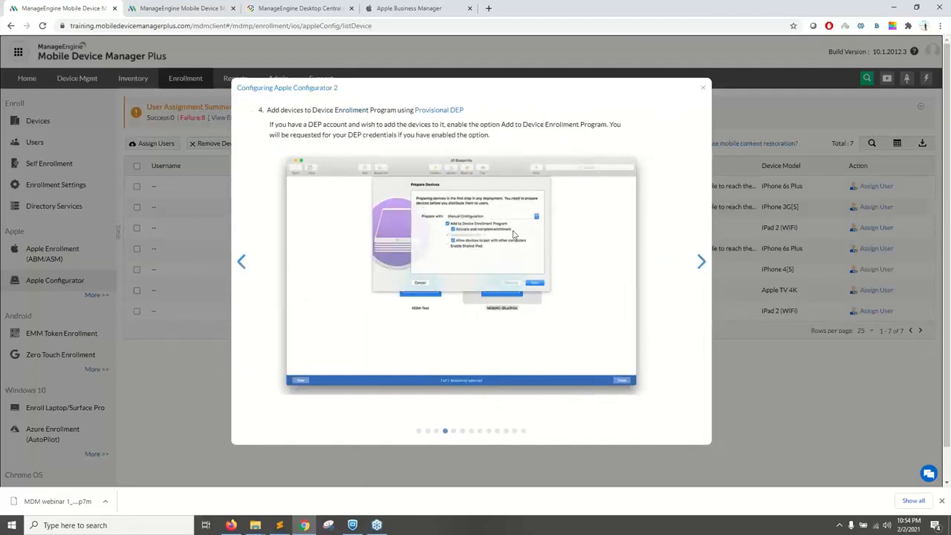
{"action": "left_click", "coordinate": [704, 93]}
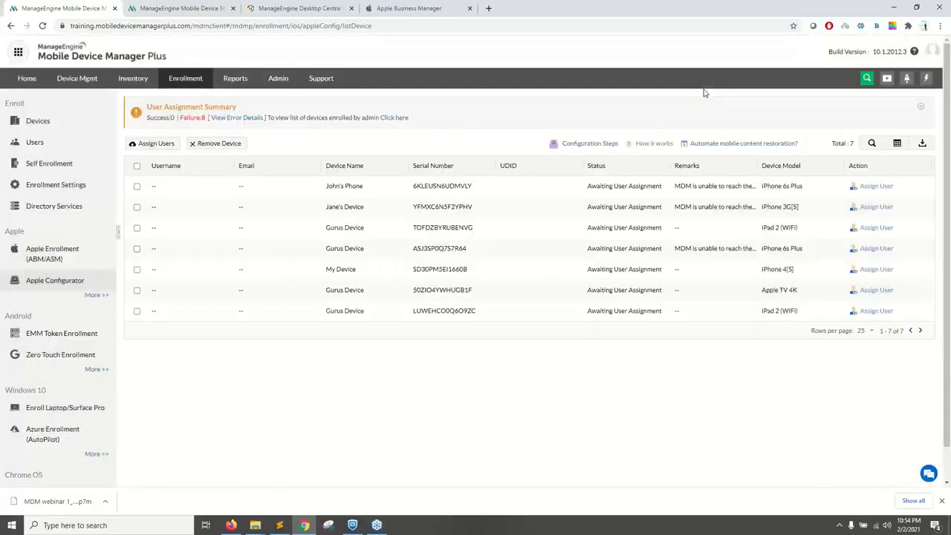
{"action": "left_click", "coordinate": [409, 9]}
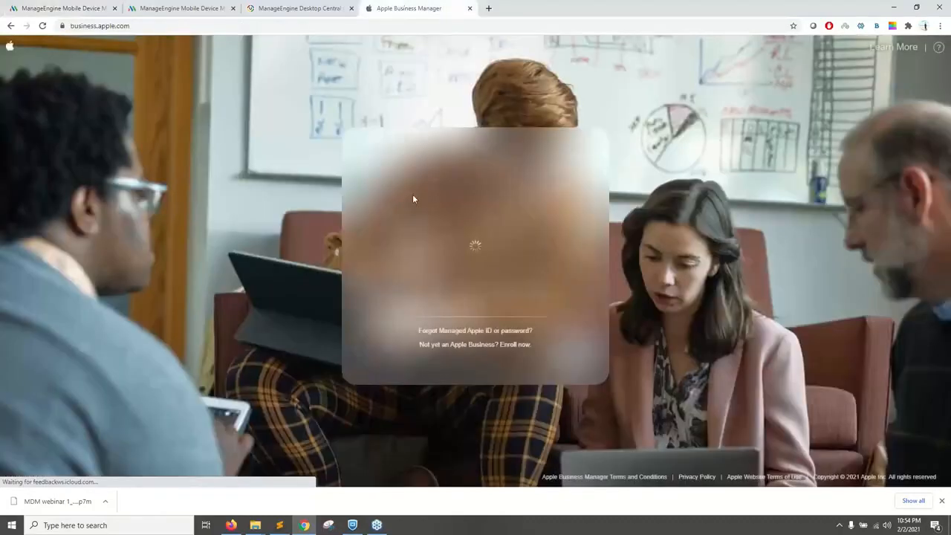
{"action": "left_click", "coordinate": [104, 7]}
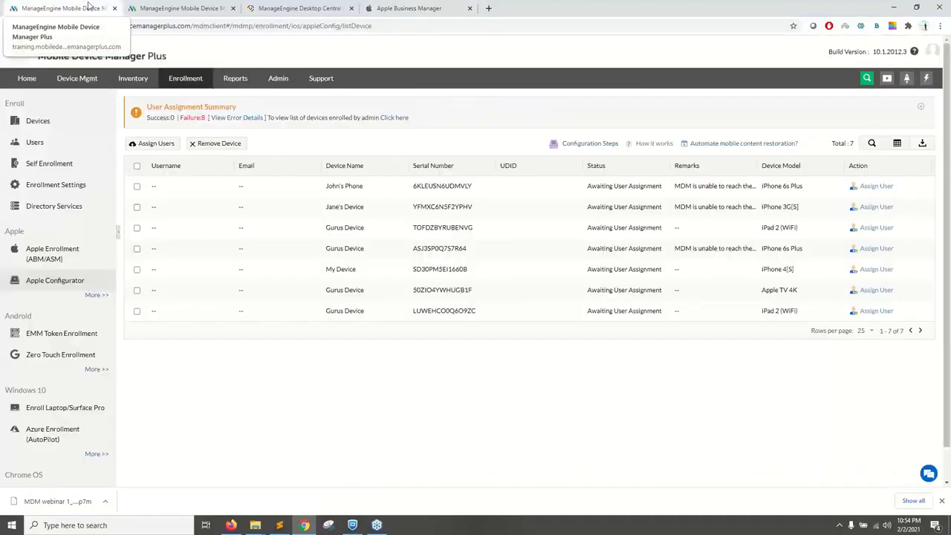
{"action": "left_click", "coordinate": [154, 6]}
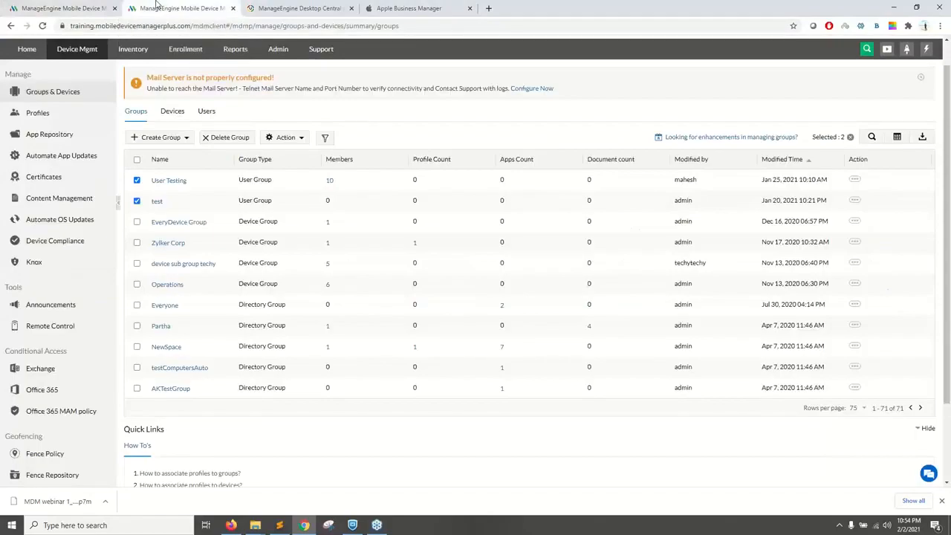
{"action": "key", "text": "alt+Tab"}
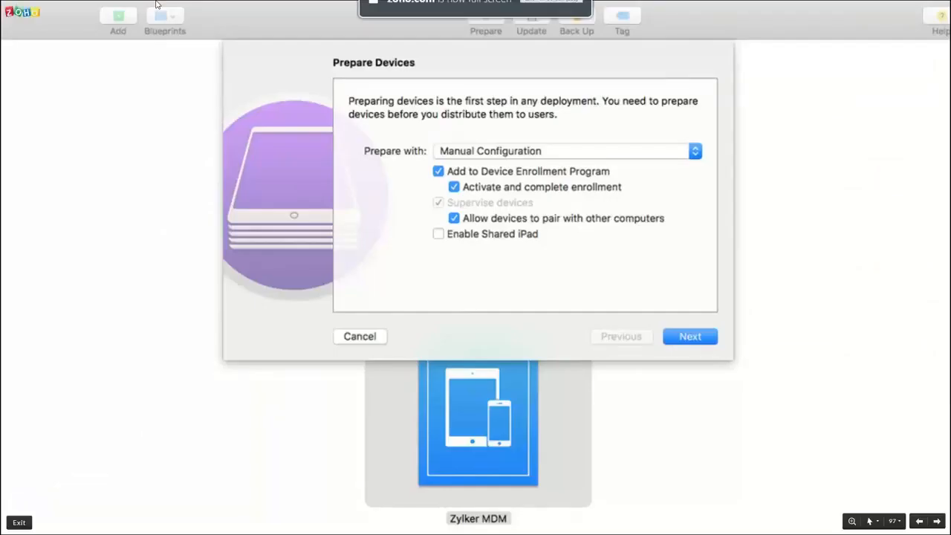
{"action": "key", "text": "Right"}
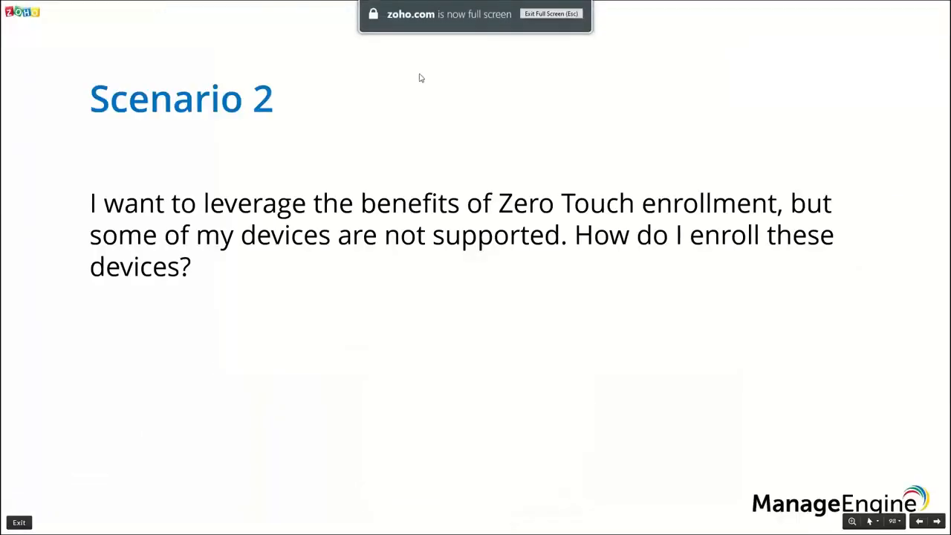